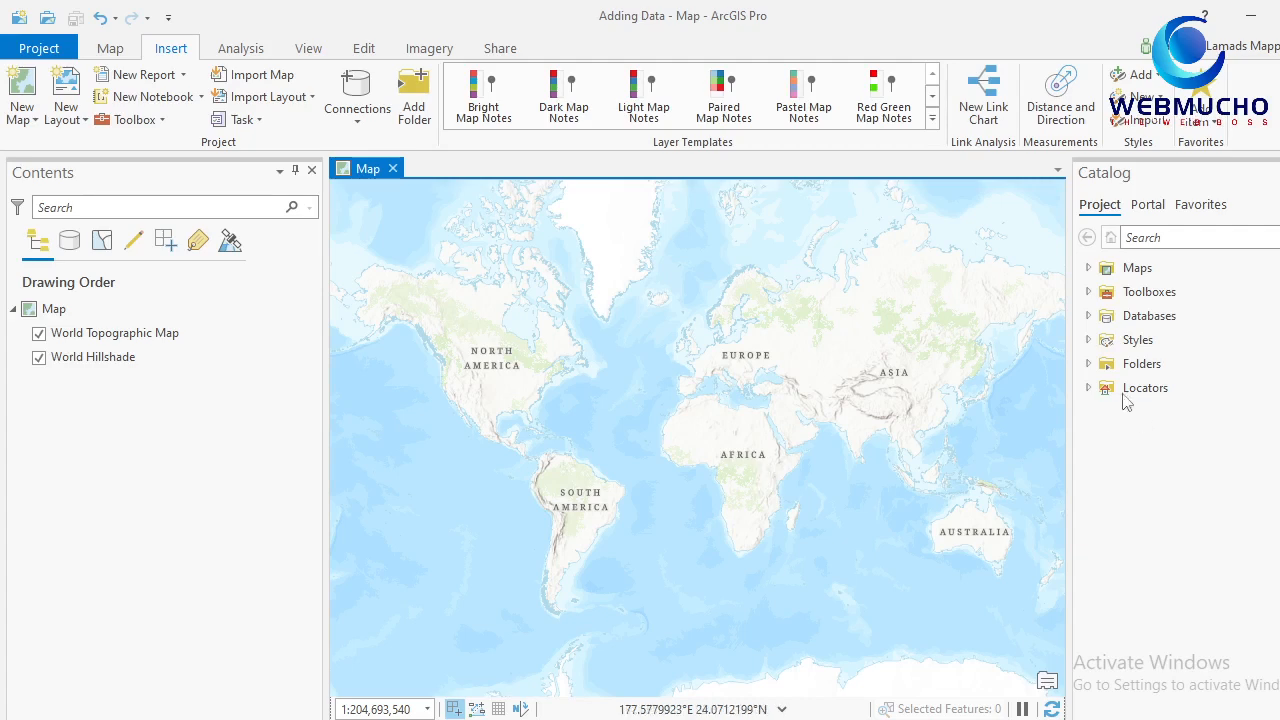
# - Add a folder connection to the ArcGIS Pro Database folder in Documents
pyautogui.click(1095, 364)
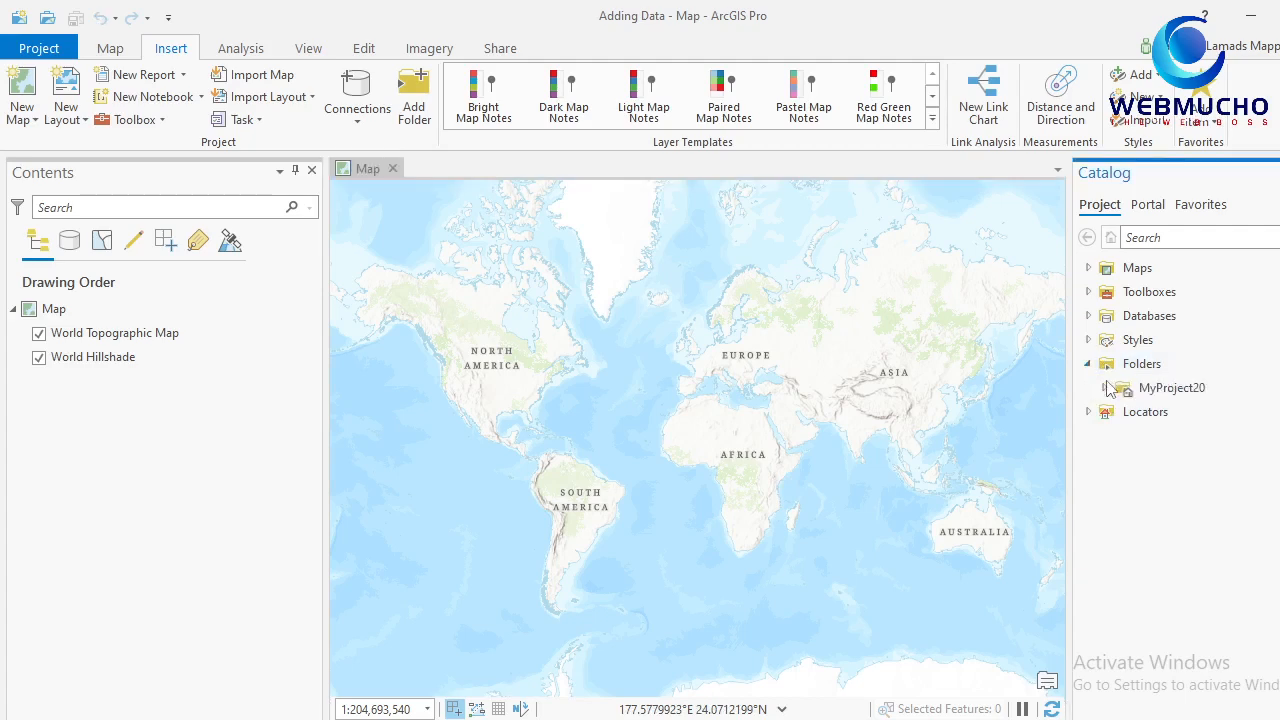
pyautogui.moveTo(1165, 388); pyautogui.dragTo(1143, 368)
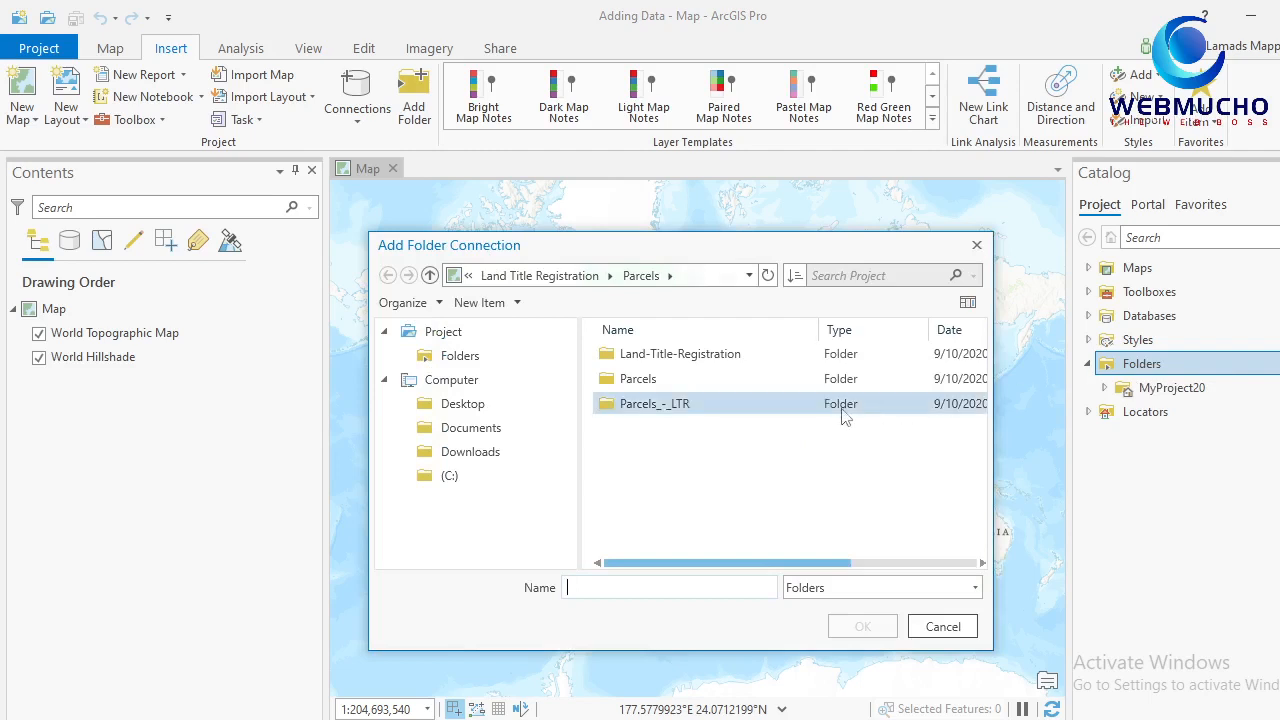
pyautogui.click(471, 428)
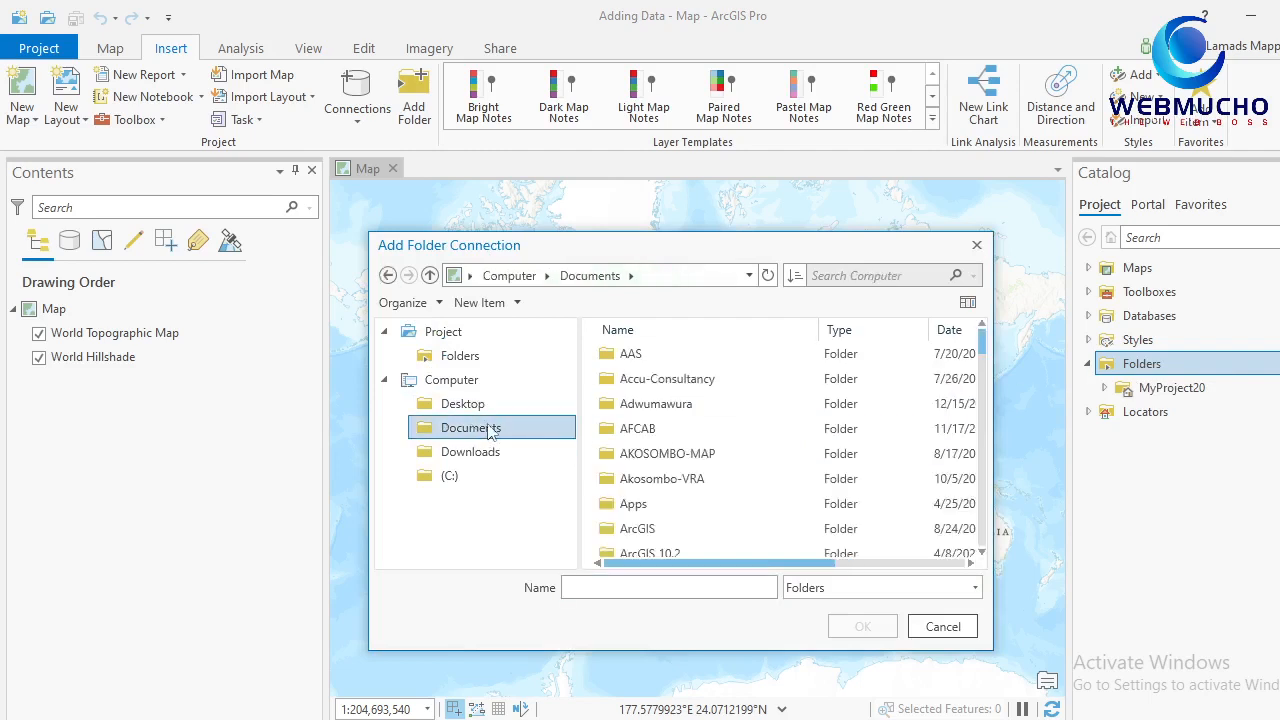
pyautogui.scroll(-1, 660, 453)
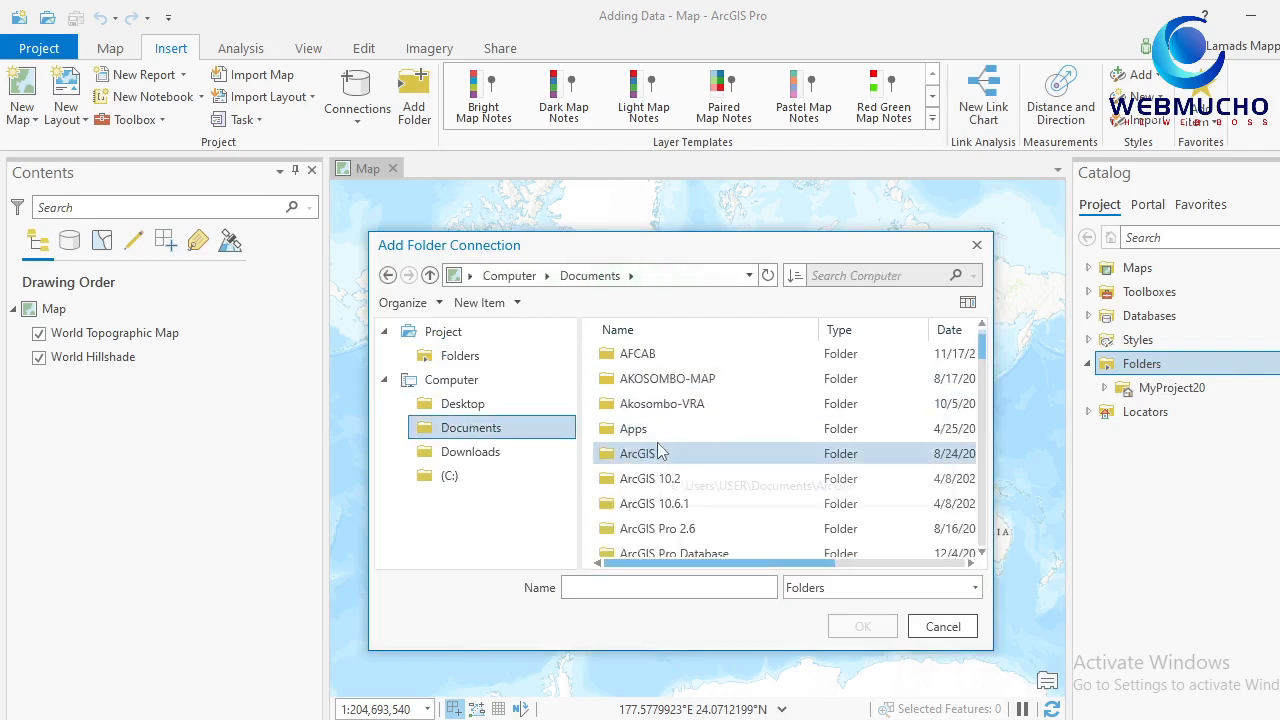
pyautogui.scroll(-1, 662, 458)
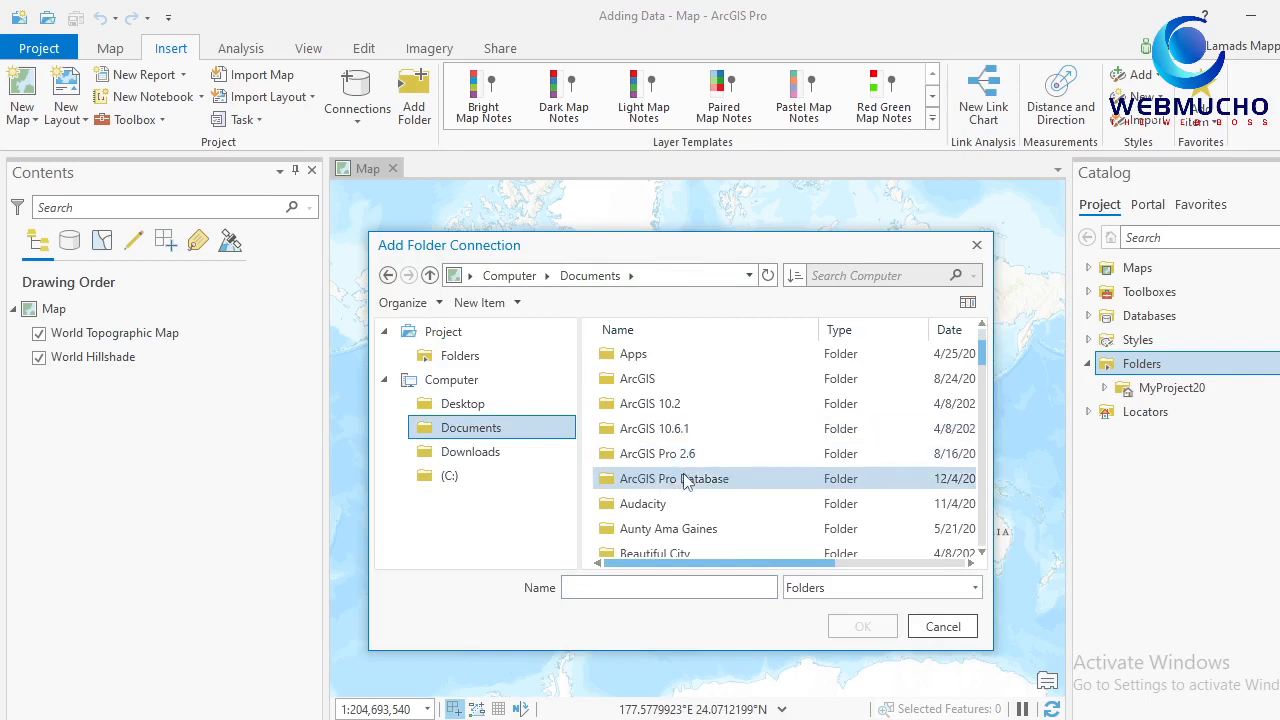
pyautogui.doubleClick(685, 478)
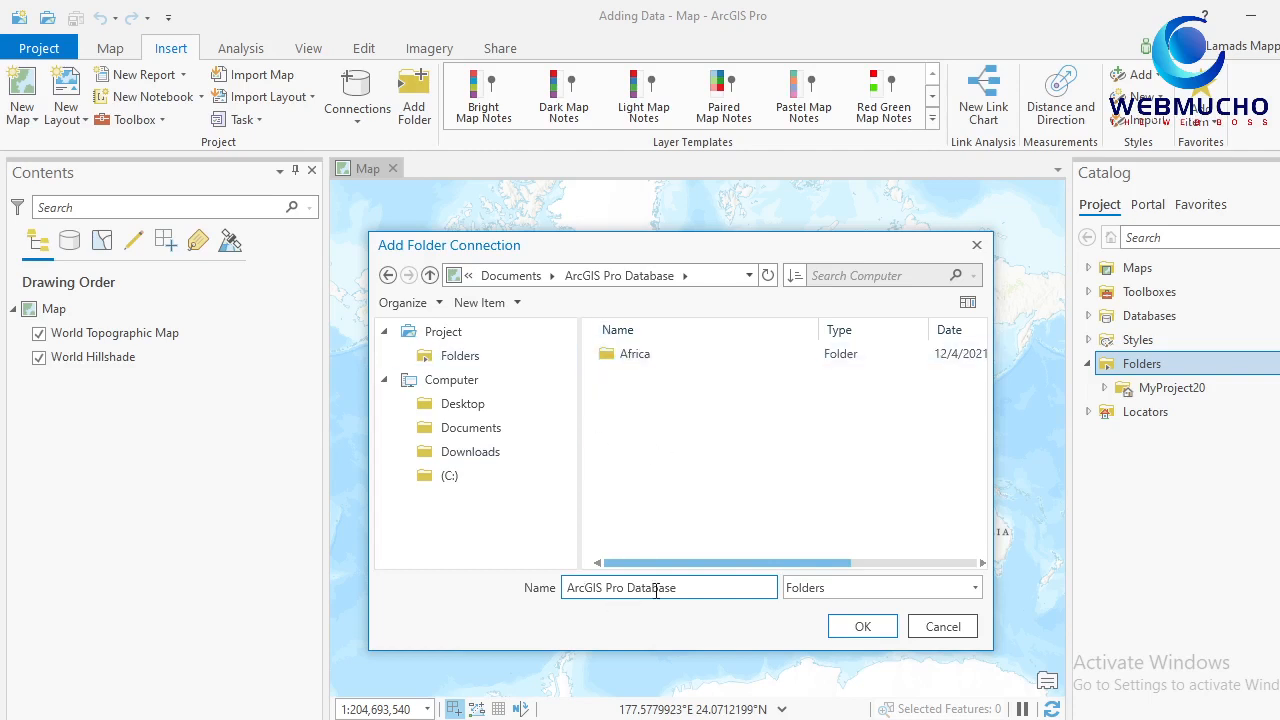
pyautogui.click(862, 626)
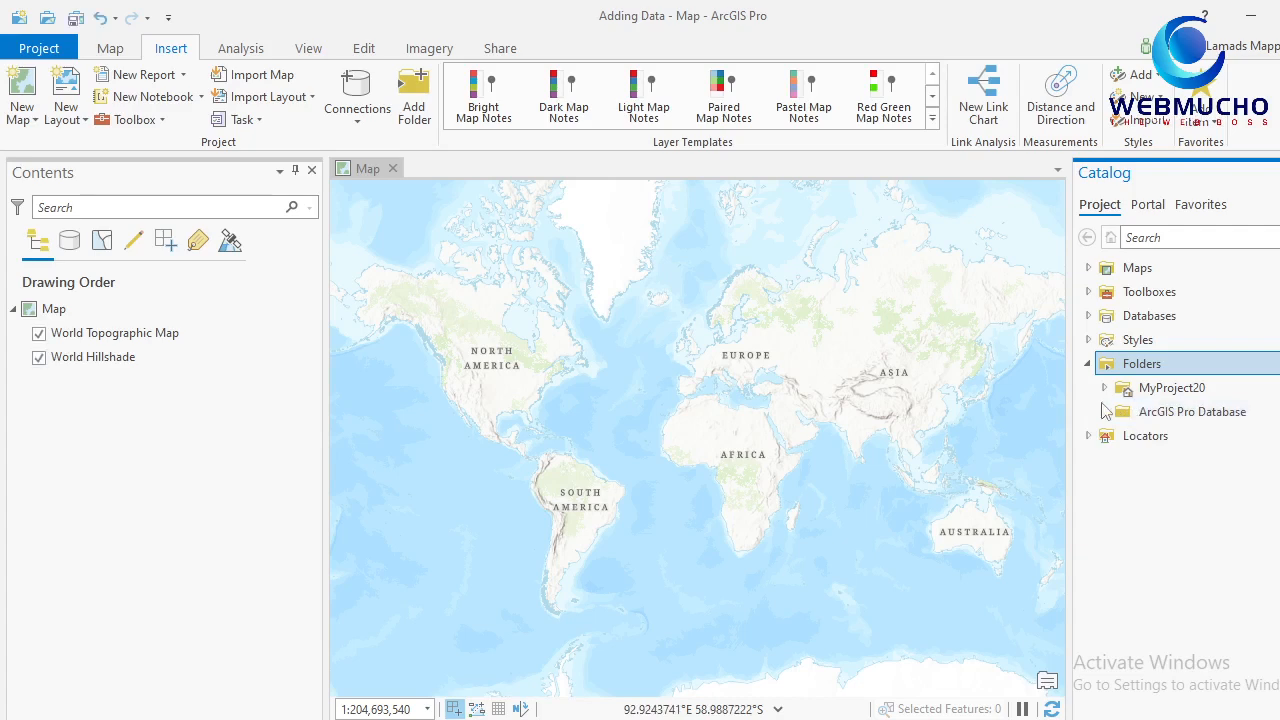
# - Expand the ArcGIS Pro Database folder connection and its Africa folder down to the feature classes in Data.gdb
pyautogui.click(1117, 415)
pyautogui.click(1105, 413)
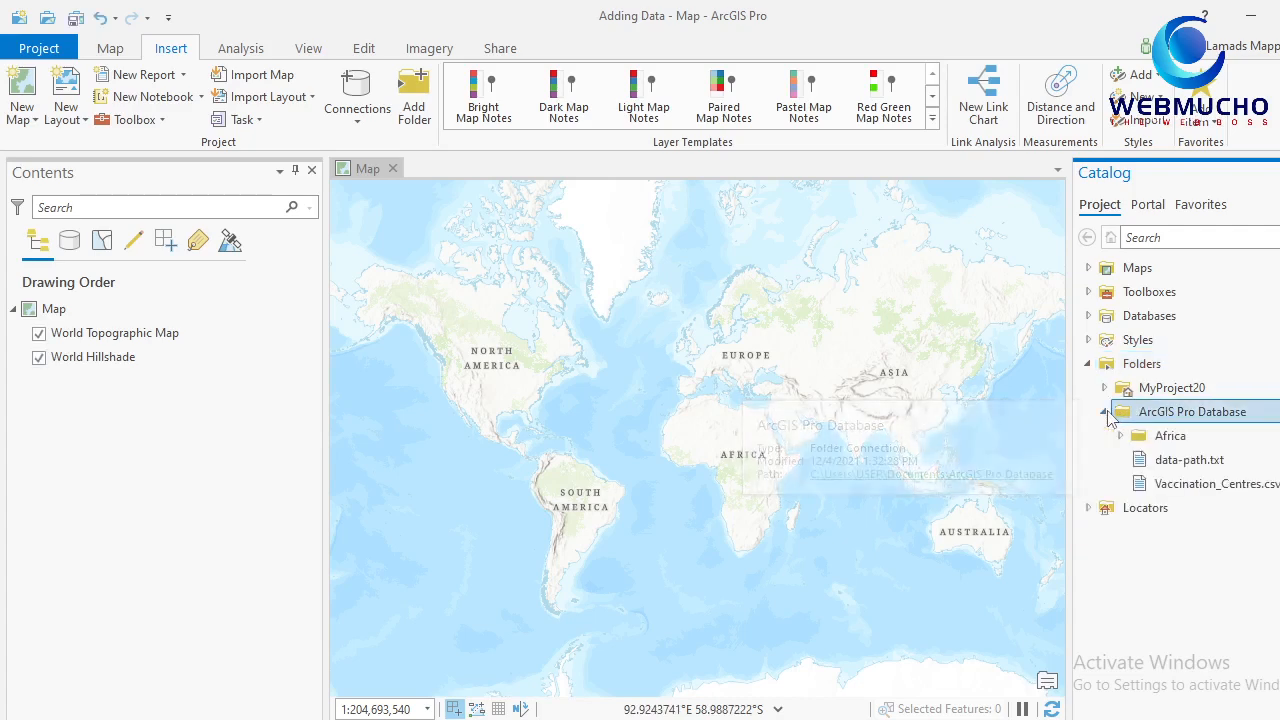
pyautogui.click(1120, 436)
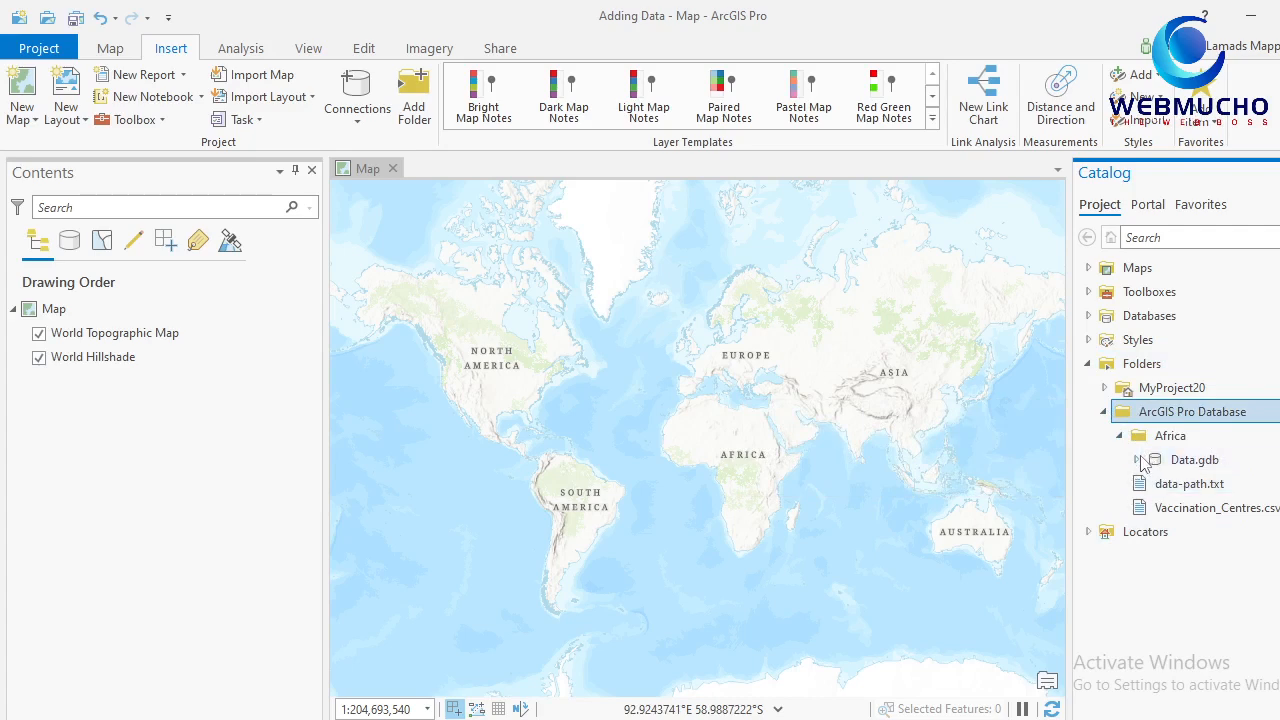
pyautogui.click(1140, 459)
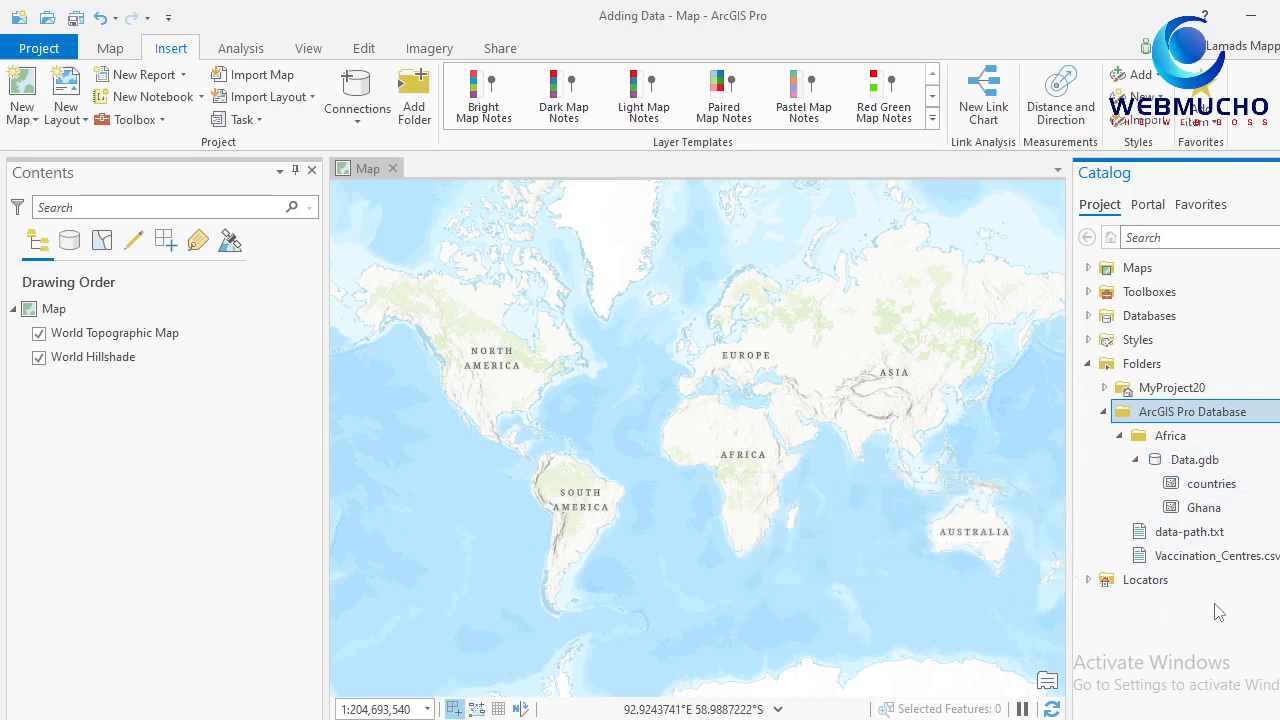
# - Add the countries feature class from Data.gdb to the map
pyautogui.moveTo(1201, 487)
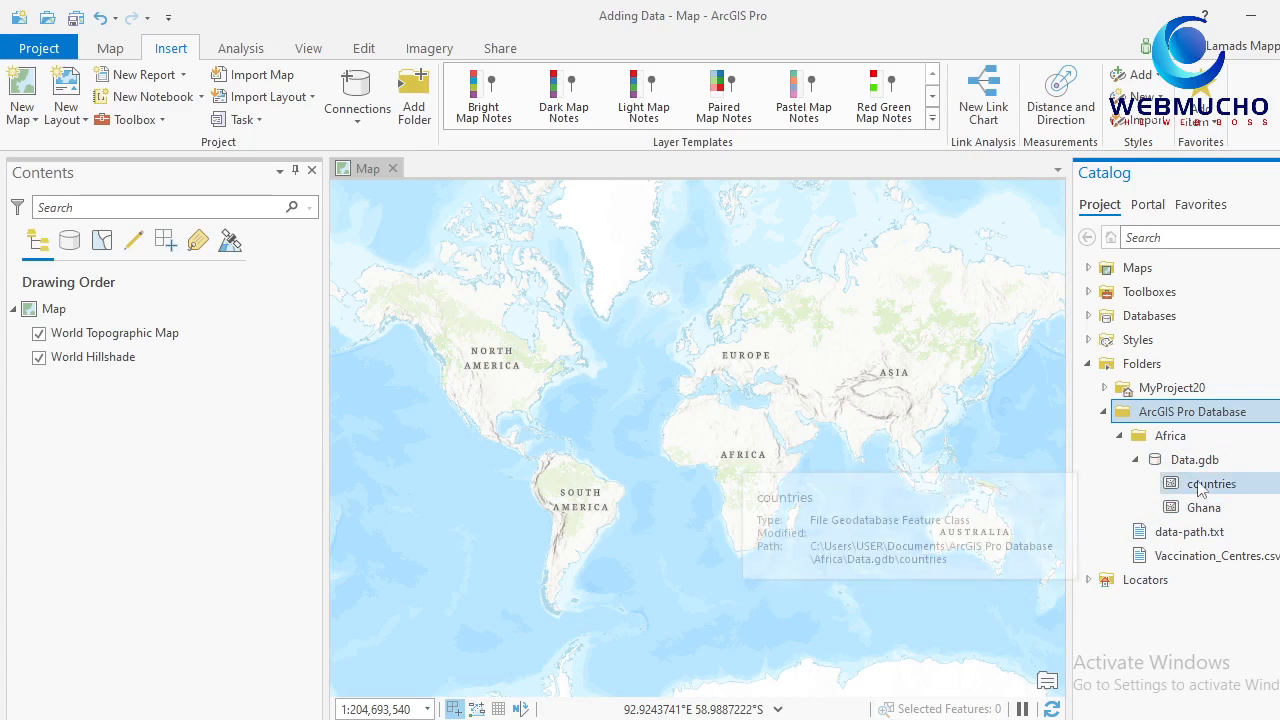
pyautogui.click(1201, 486)
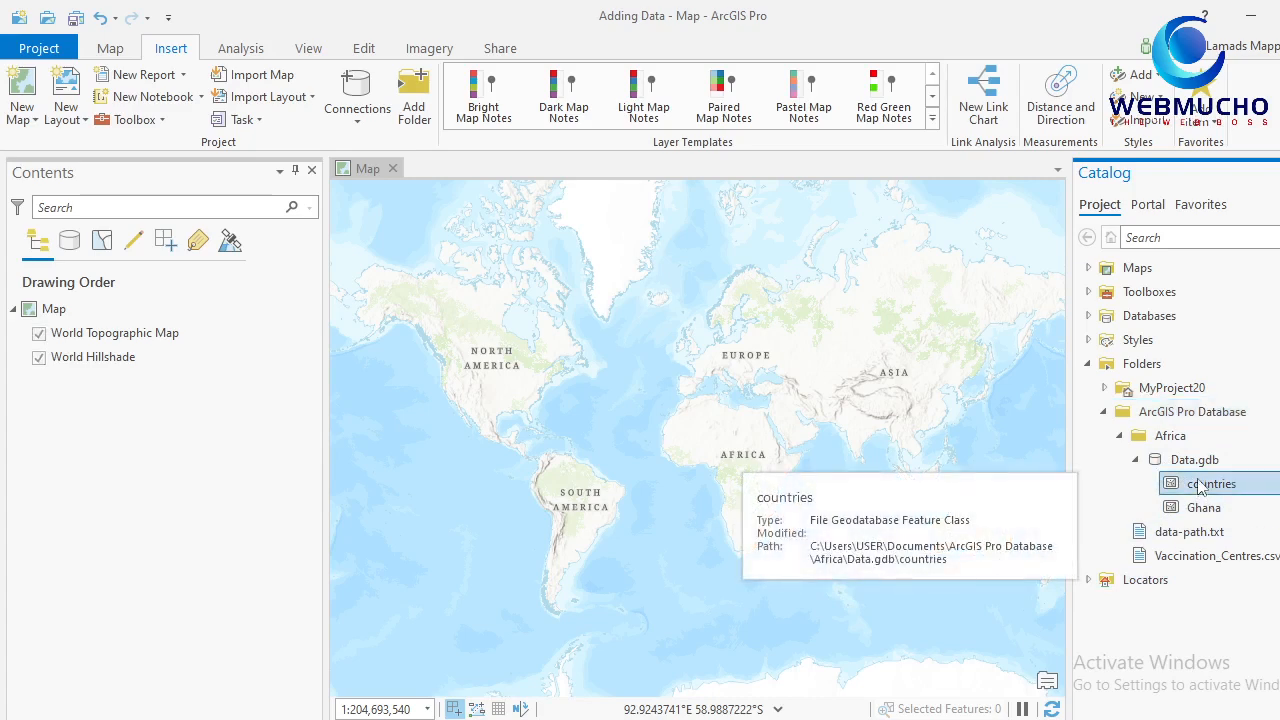
pyautogui.moveTo(1201, 486); pyautogui.dragTo(752, 445)
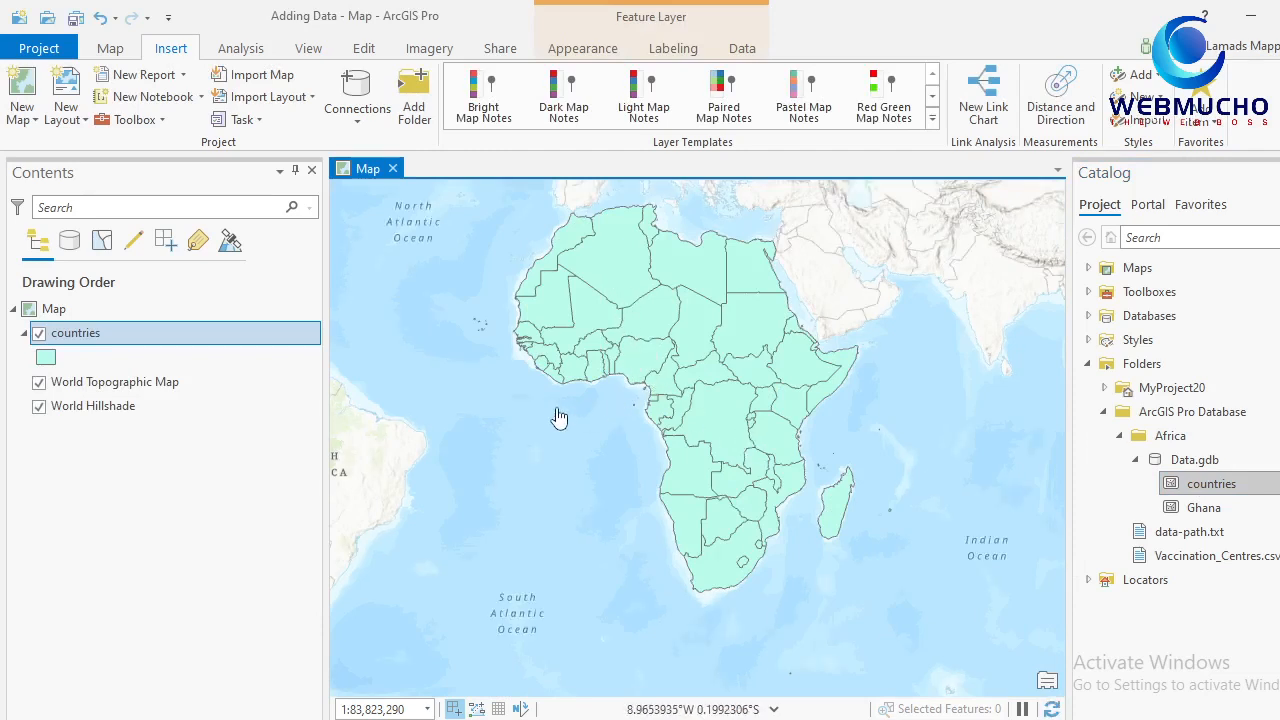
pyautogui.moveTo(560, 417); pyautogui.dragTo(570, 499)
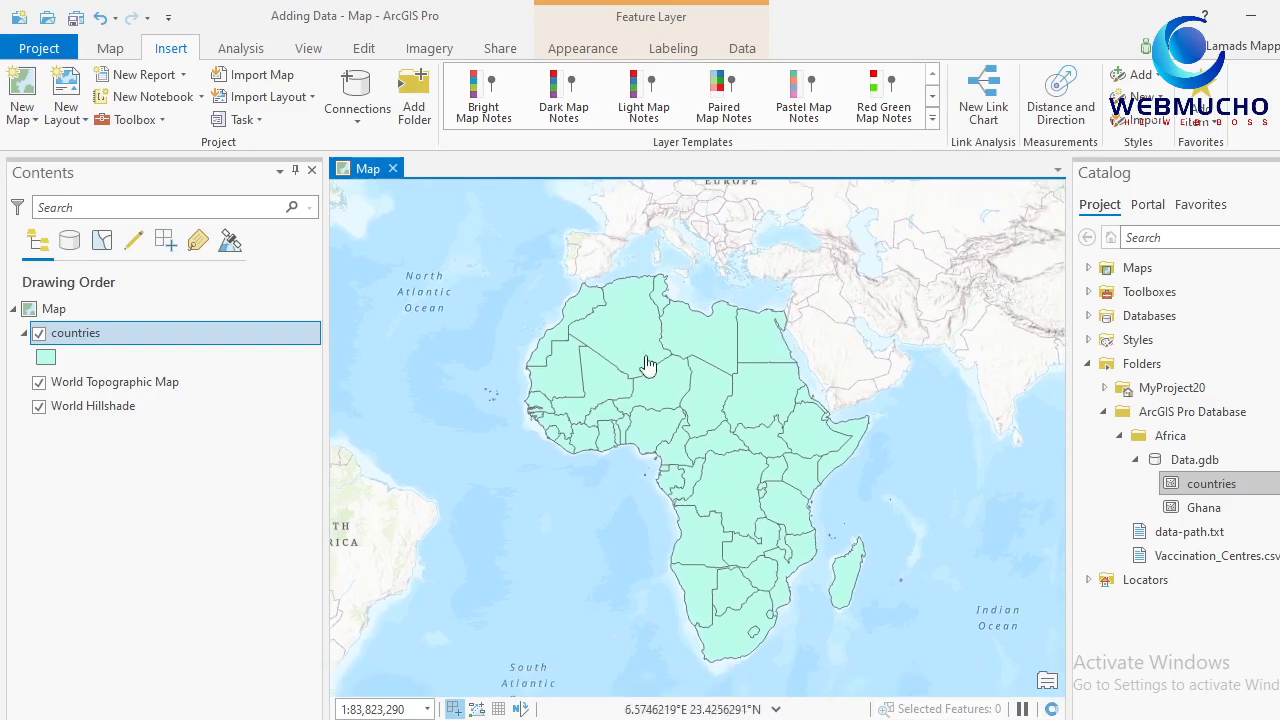
pyautogui.scroll(2, 655, 440)
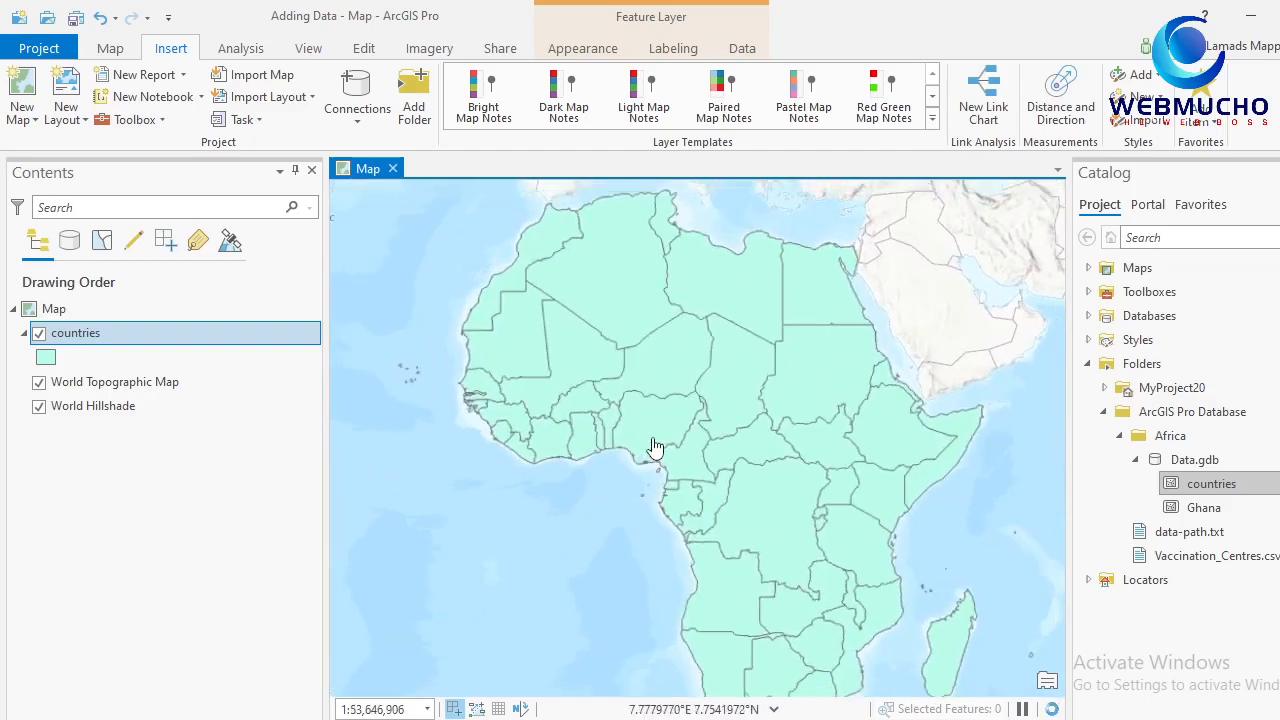
pyautogui.scroll(-2, 680, 450)
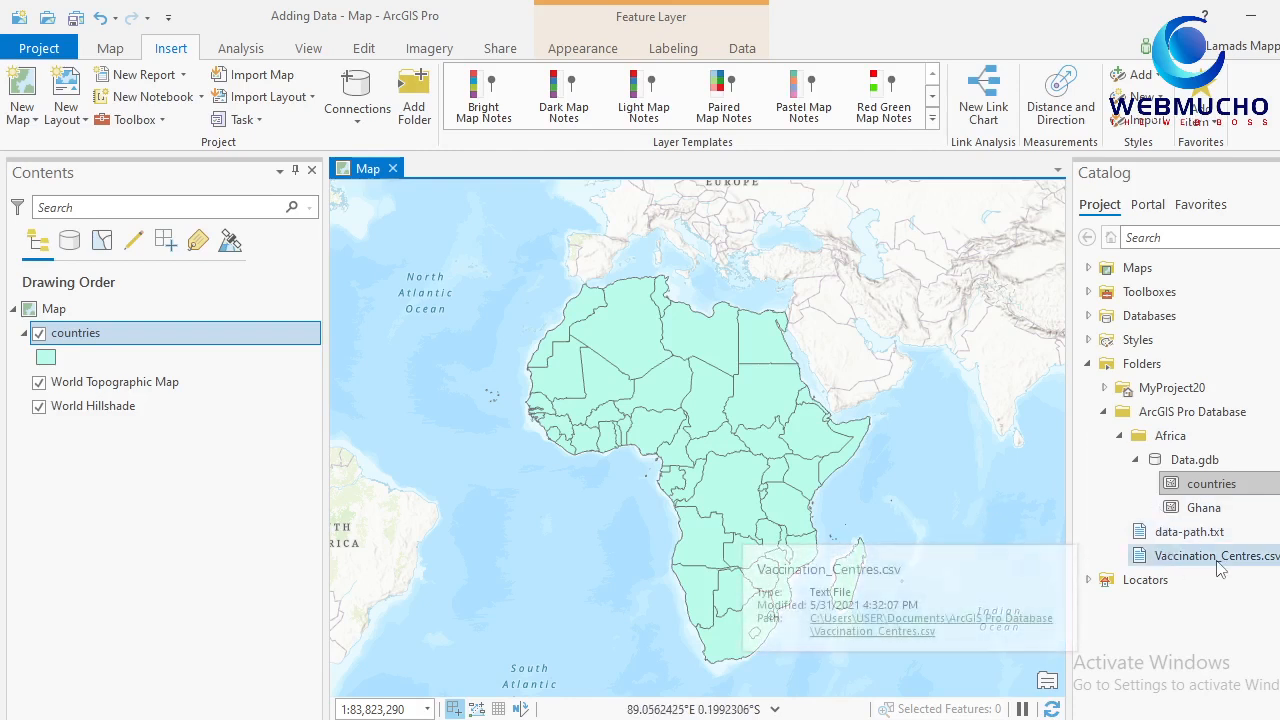
# - Add the Vaccination_Centres.csv file from the connected folder to the map as a standalone table
pyautogui.moveTo(1220, 568)
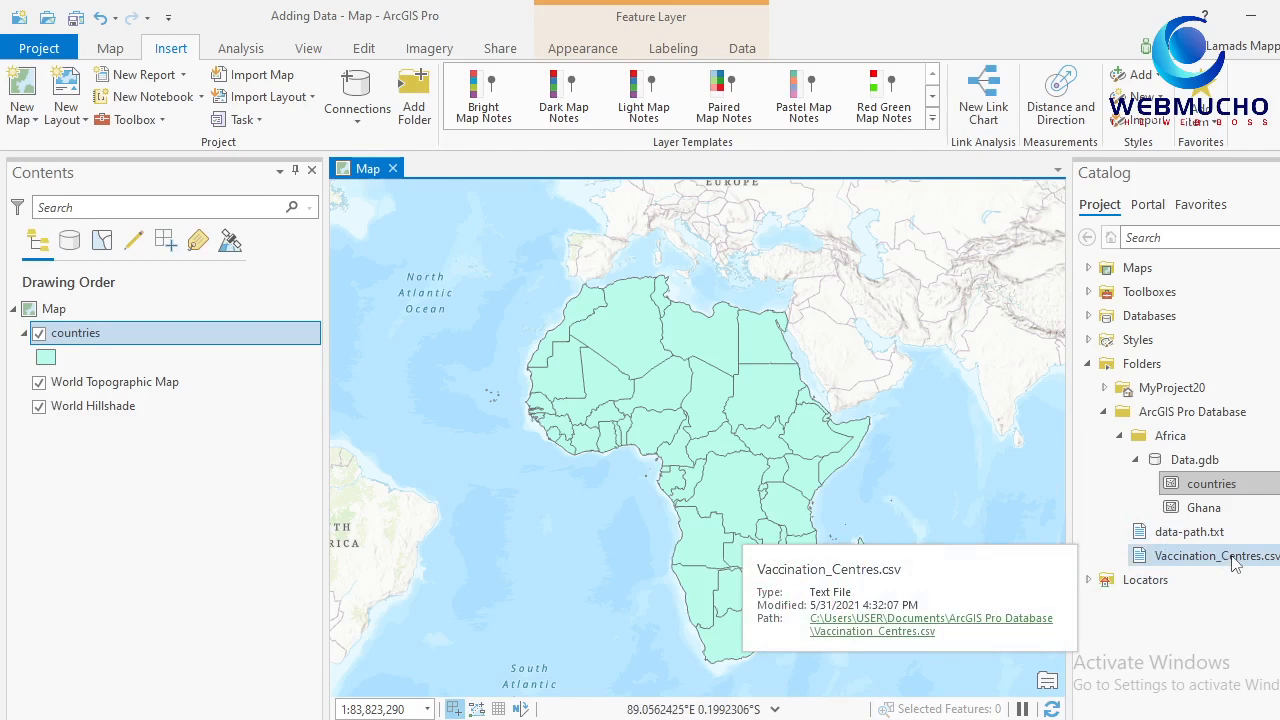
pyautogui.click(1236, 565)
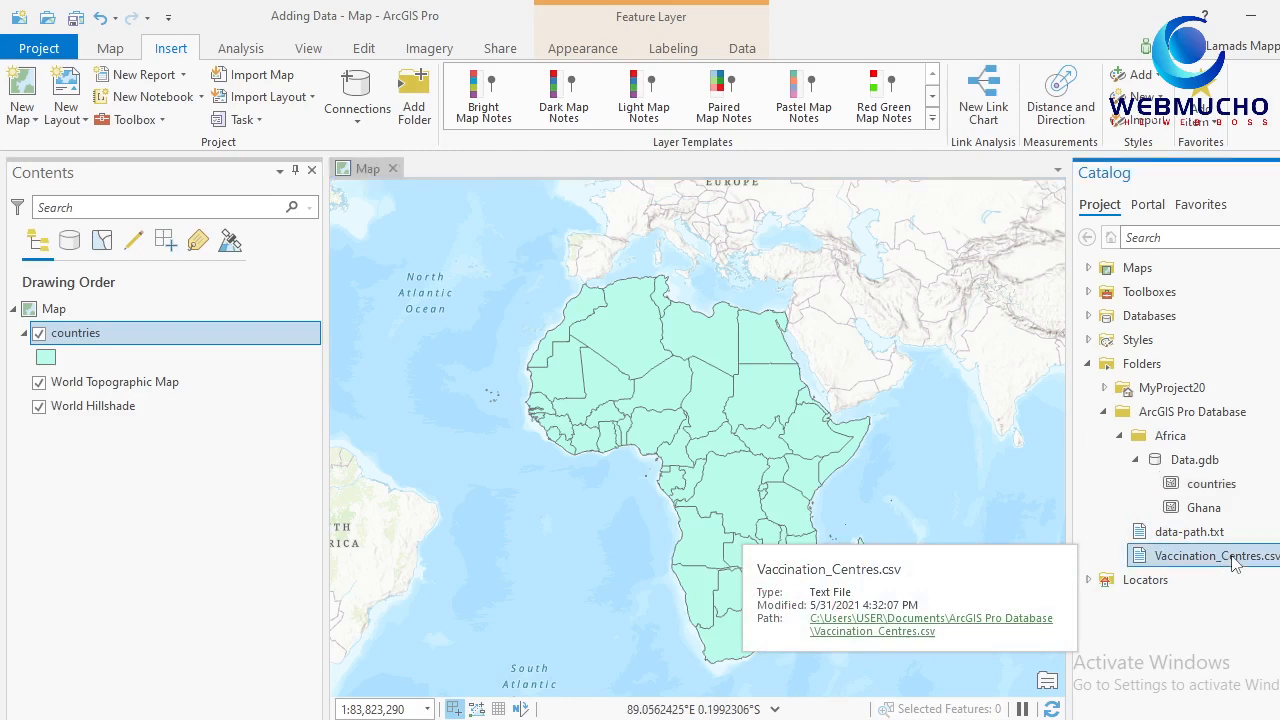
pyautogui.moveTo(1236, 565); pyautogui.dragTo(786, 470)
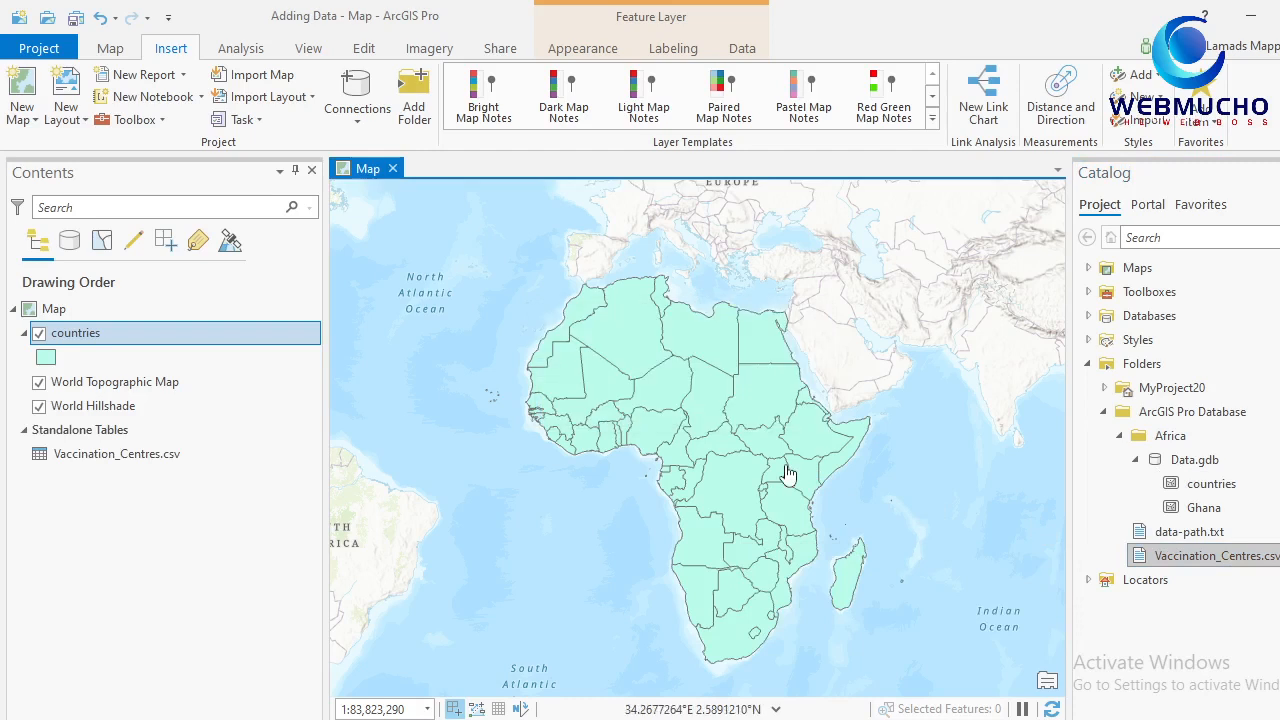
# - Display the Vaccination_Centres.csv table as XY points with Longitude as X, Latitude as Y and the GCS_WGS_1984 coordinate system
pyautogui.click(125, 464)
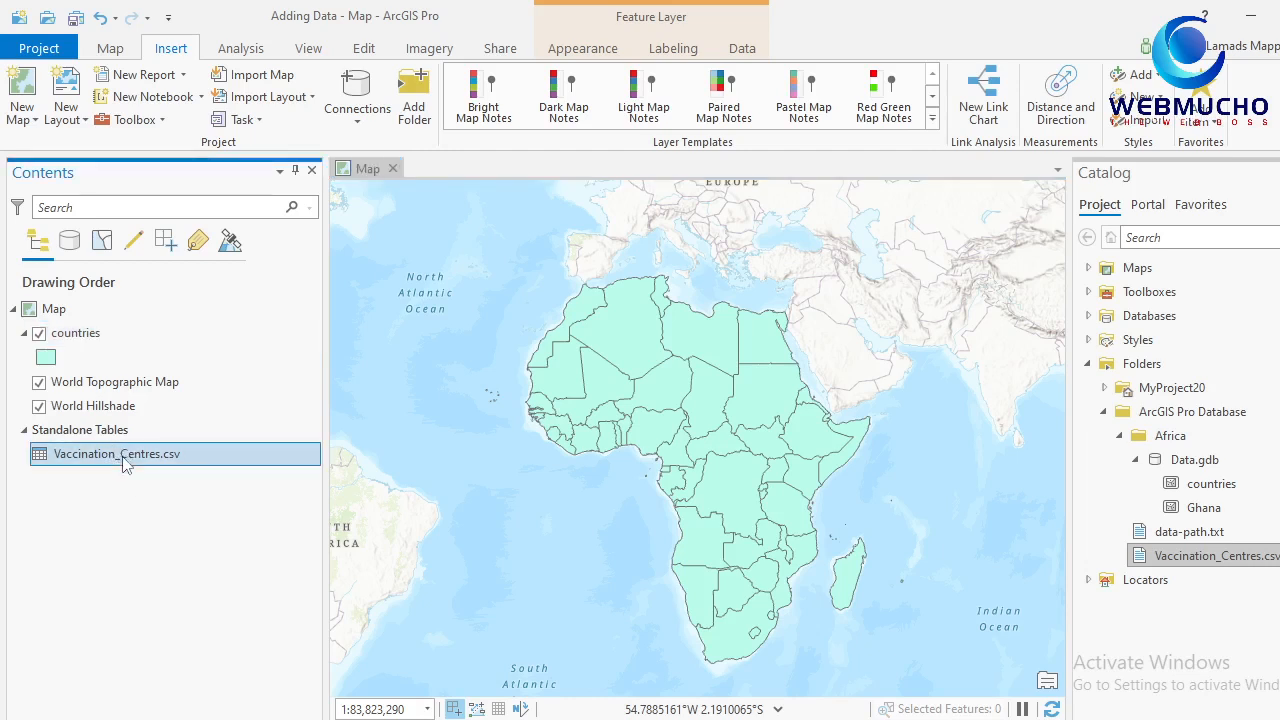
pyautogui.rightClick(125, 462)
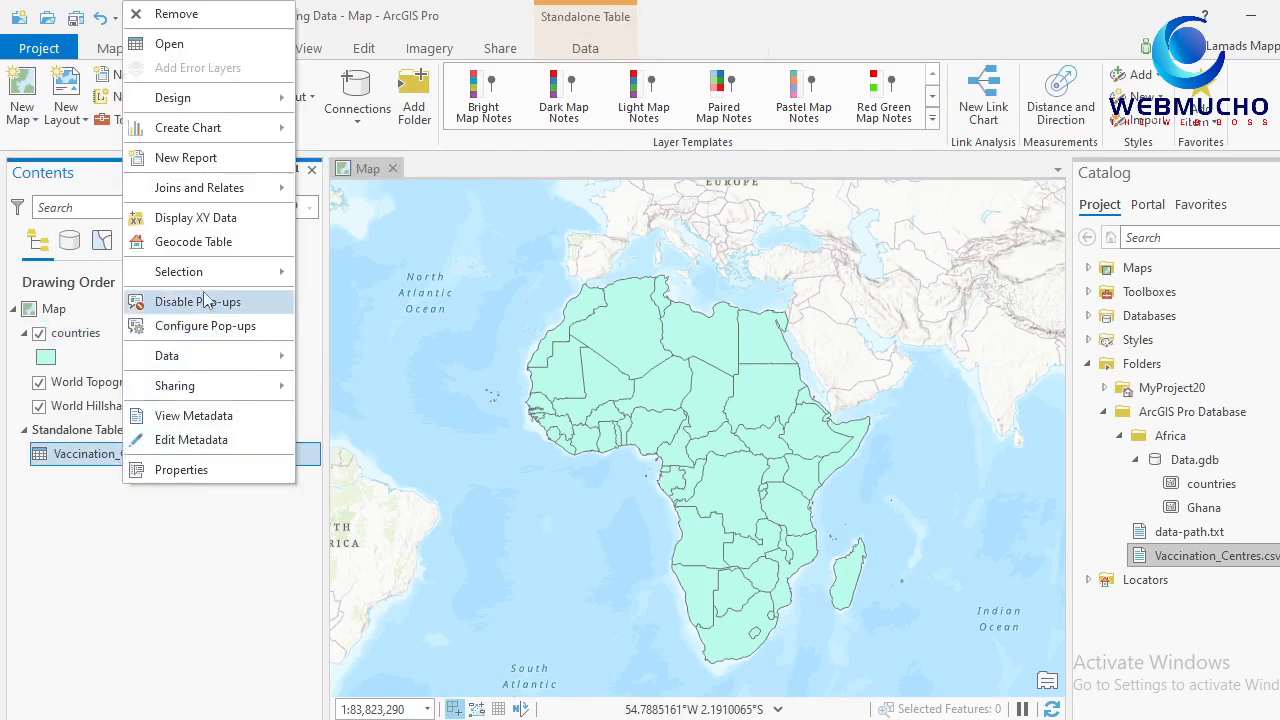
pyautogui.click(226, 219)
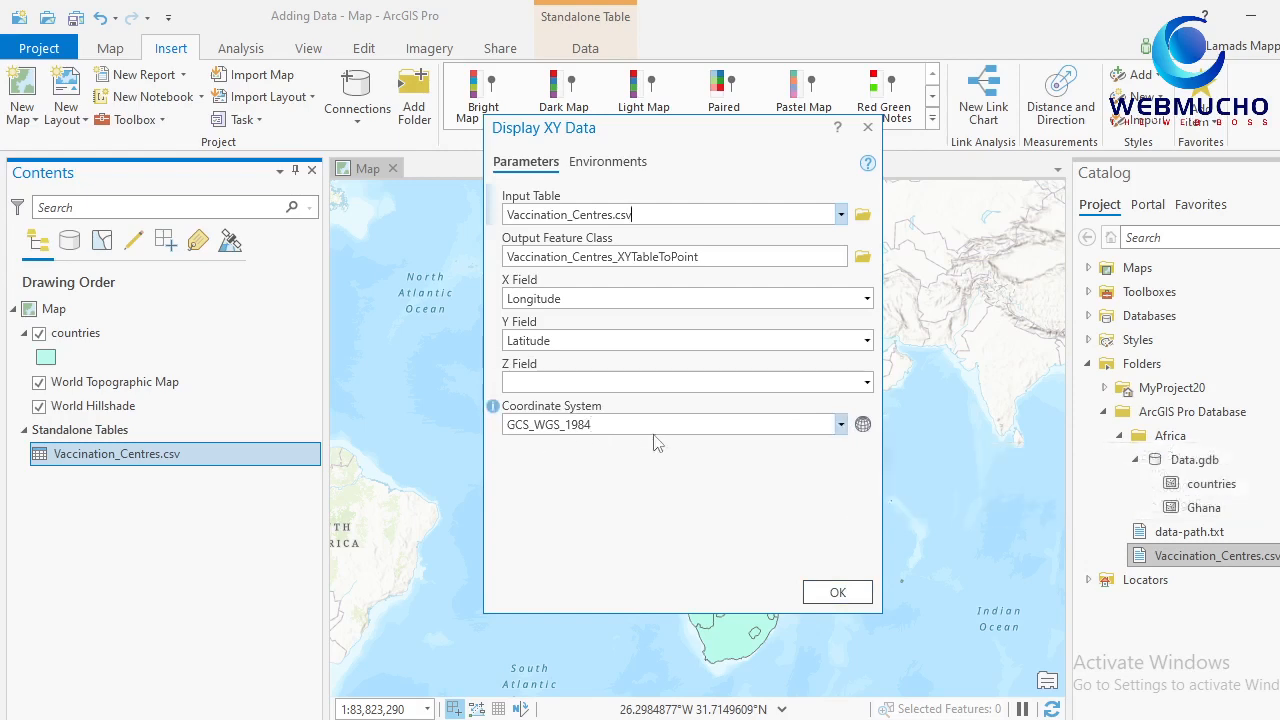
pyautogui.click(837, 592)
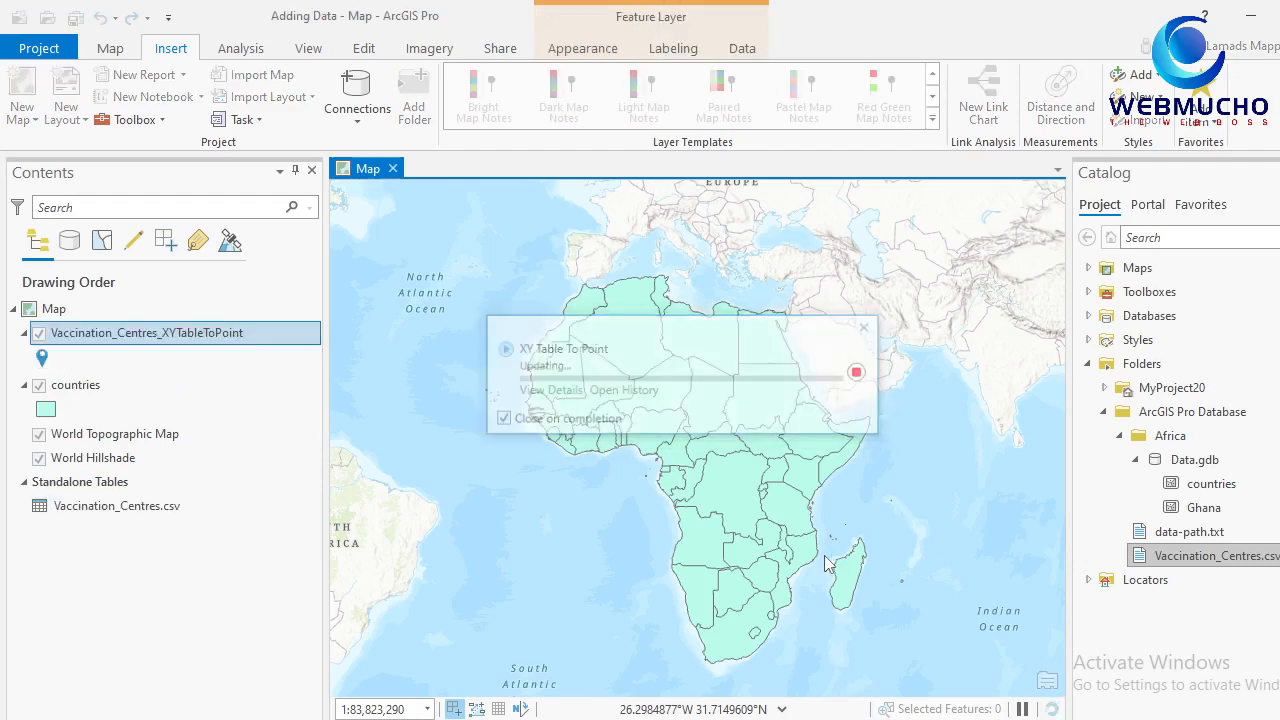
pyautogui.scroll(3, 600, 425)
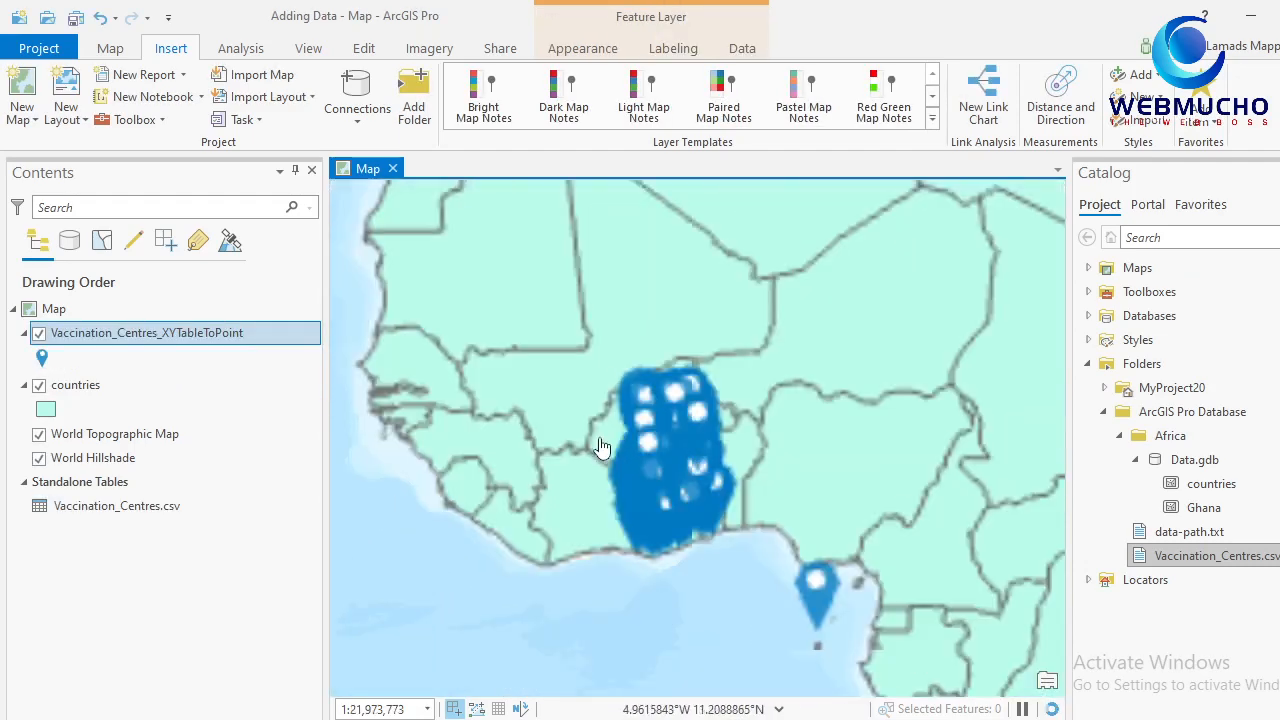
pyautogui.scroll(1, 645, 456)
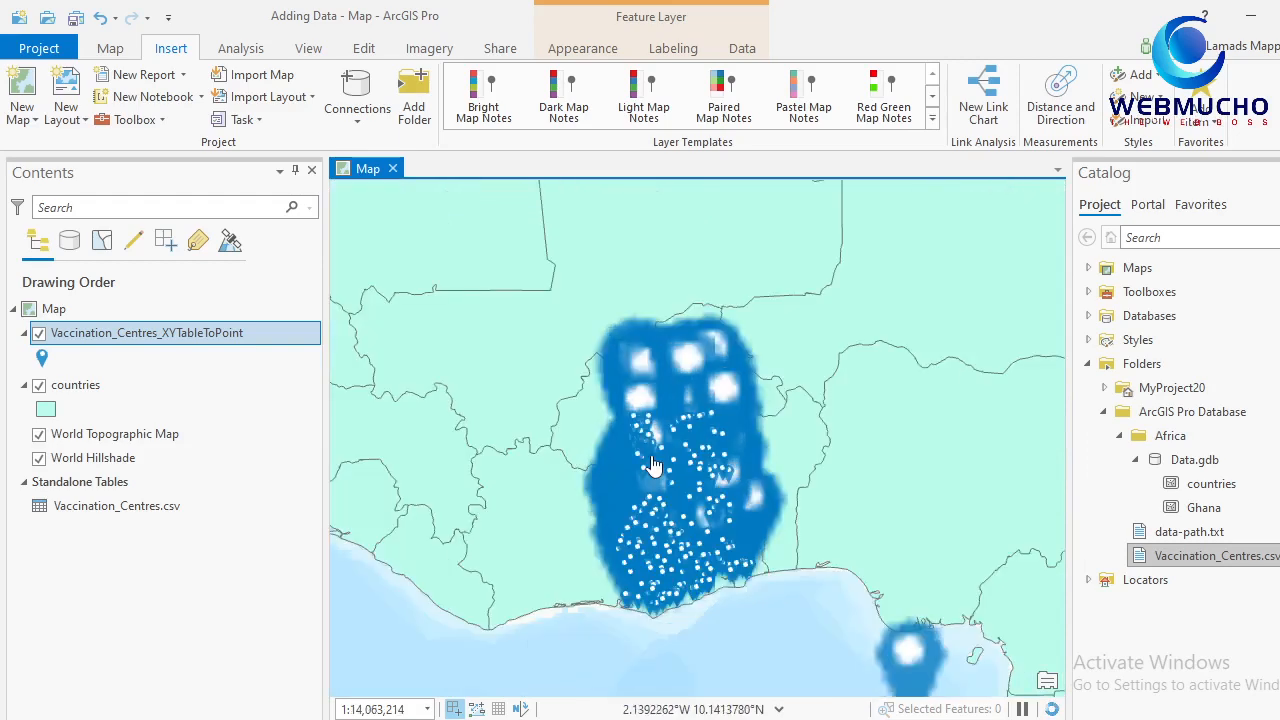
pyautogui.scroll(1, 672, 518)
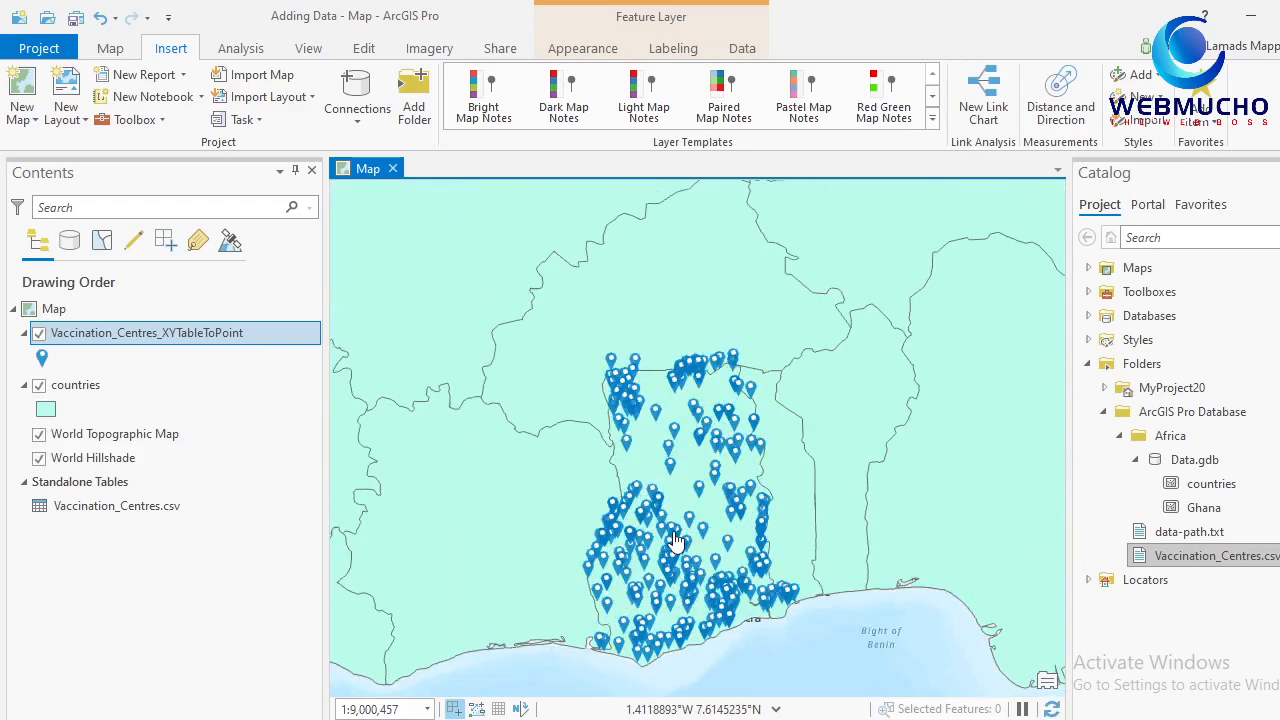
pyautogui.scroll(-1, 676, 540)
pyautogui.scroll(-1, 676, 540)
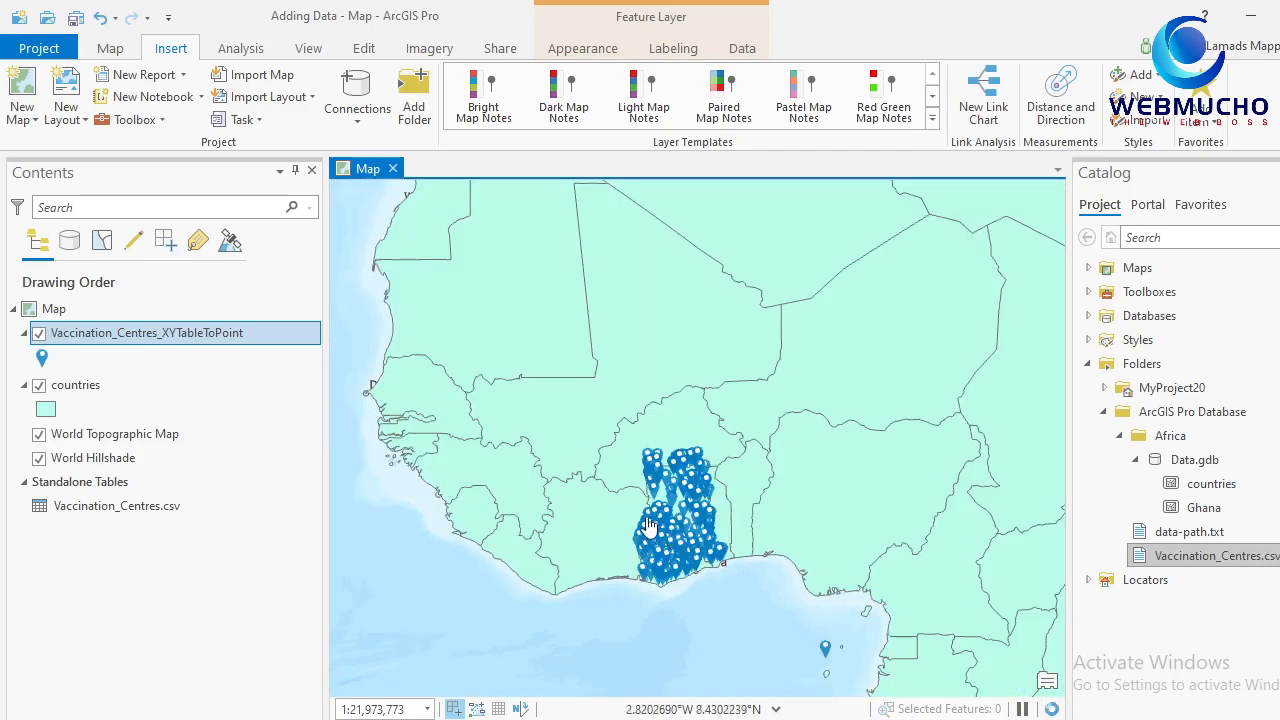
pyautogui.scroll(-1, 648, 525)
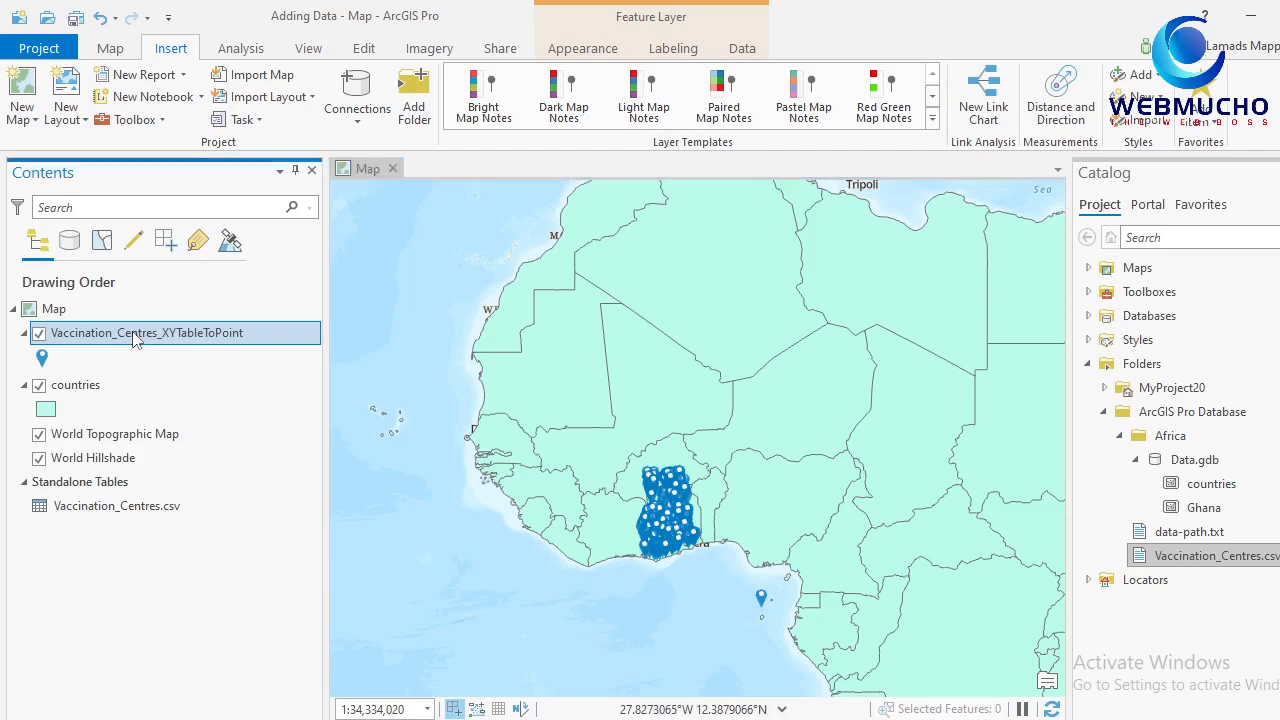
# - Remove the vaccination centres point layer, the countries layer and the Vaccination_Centres.csv table from the map
pyautogui.rightClick(135, 340)
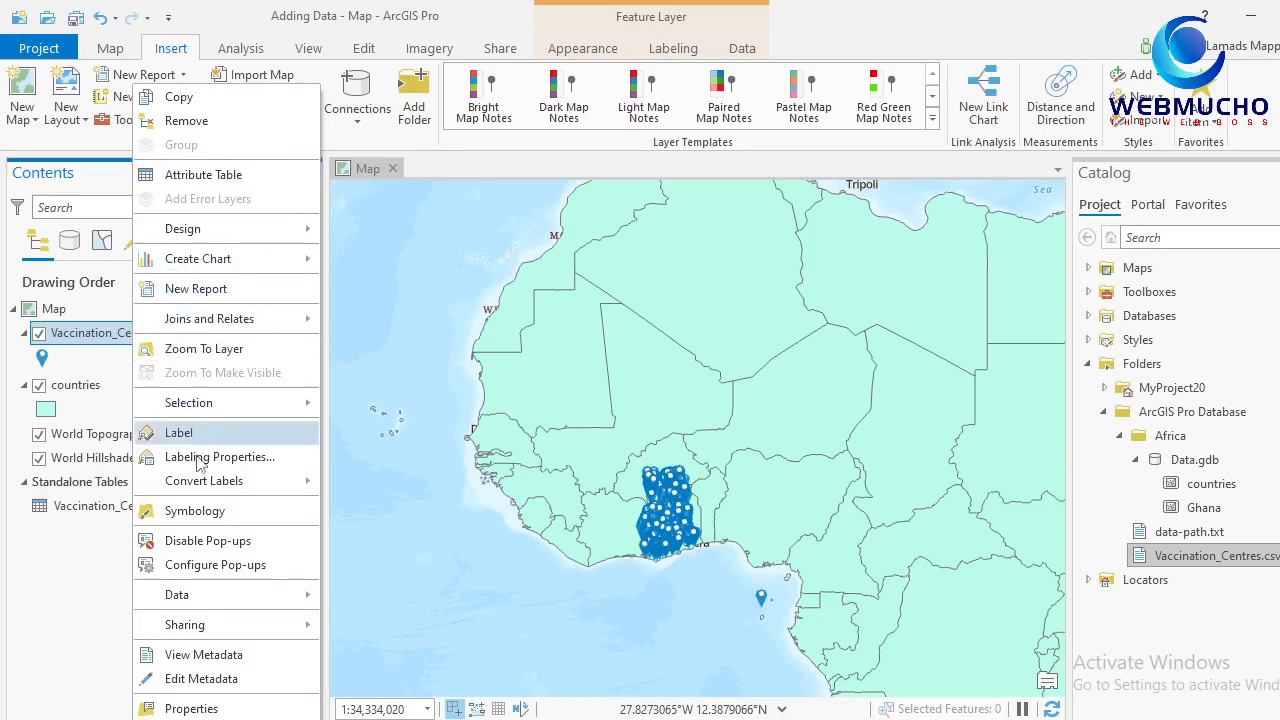
pyautogui.click(198, 121)
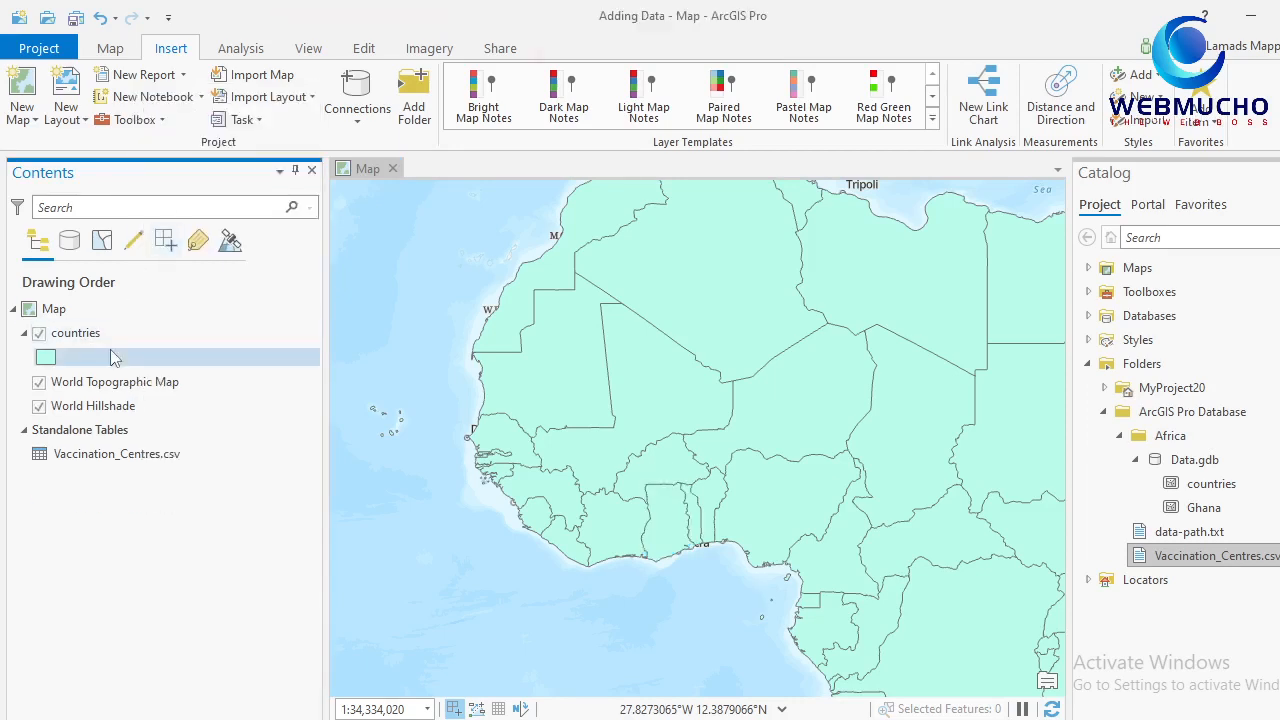
pyautogui.rightClick(87, 333)
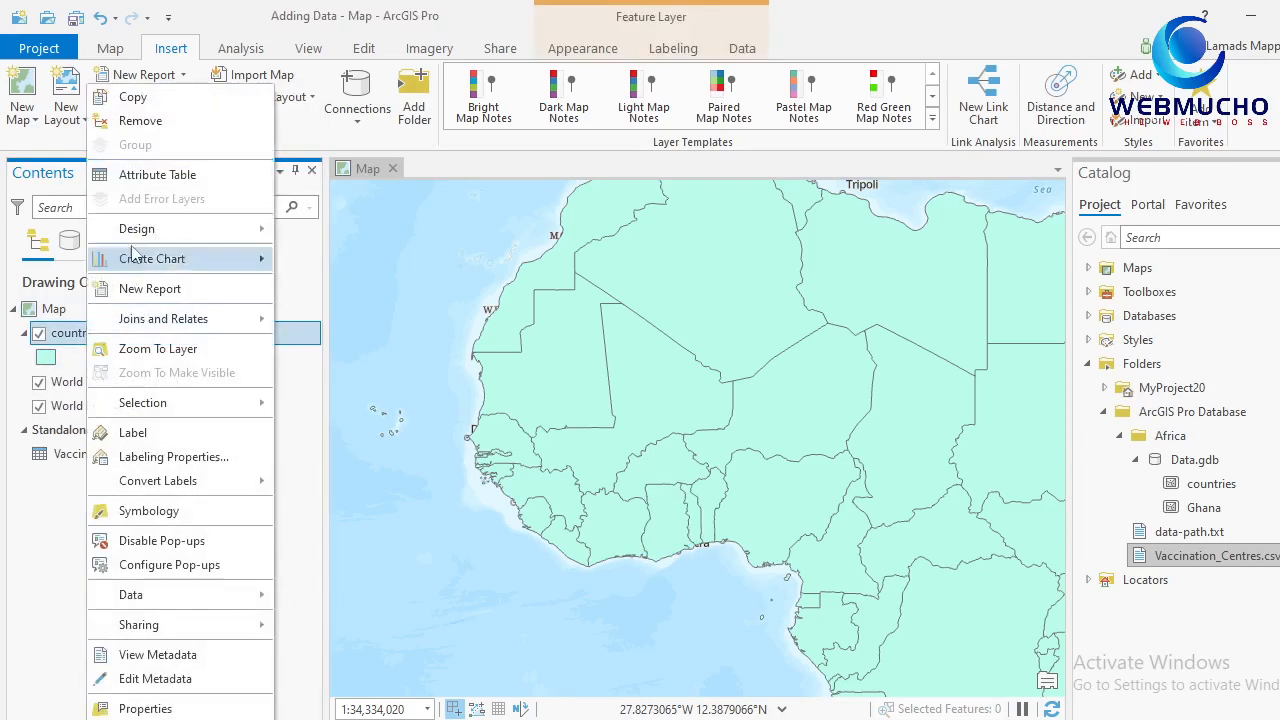
pyautogui.click(145, 121)
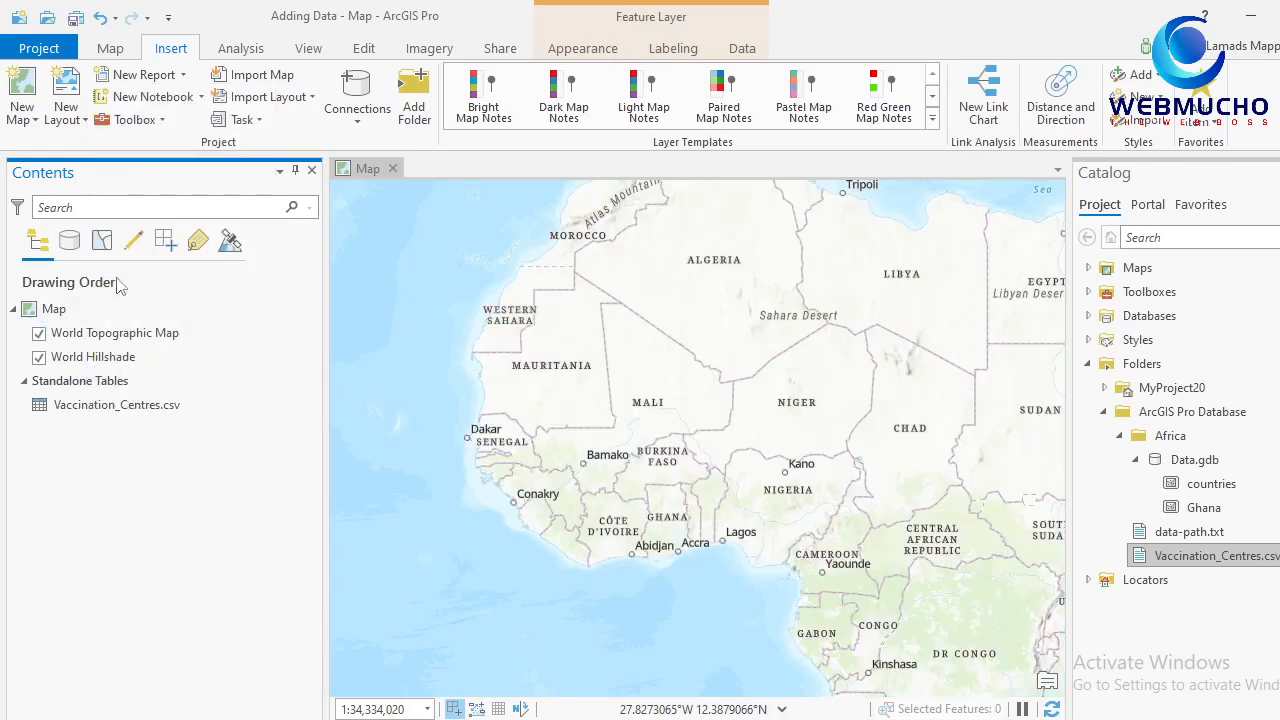
pyautogui.rightClick(104, 406)
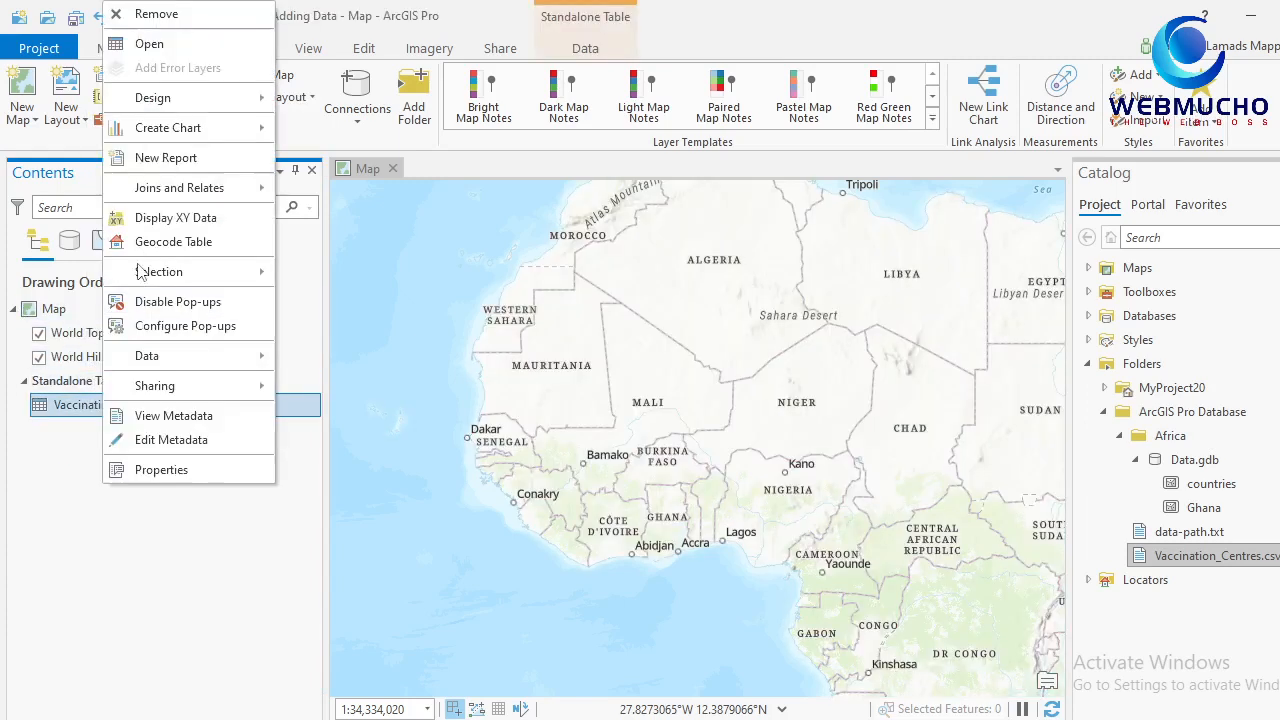
pyautogui.click(158, 14)
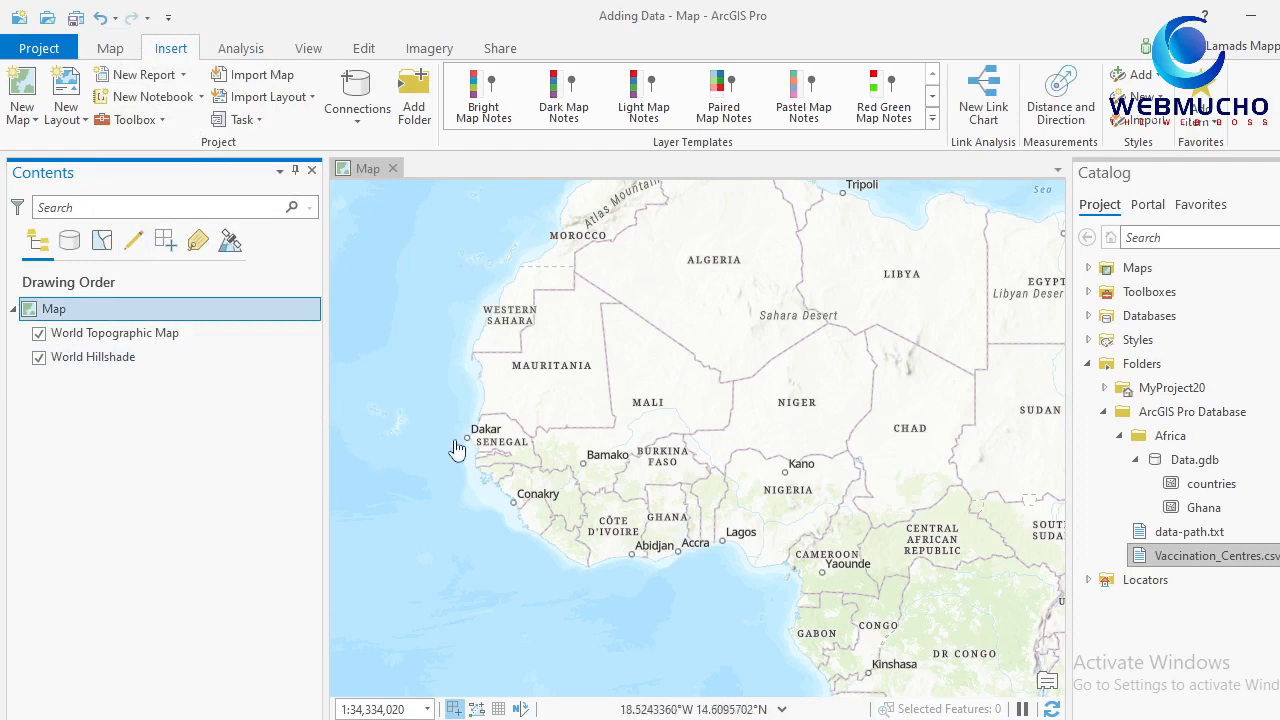
pyautogui.scroll(2, 730, 548)
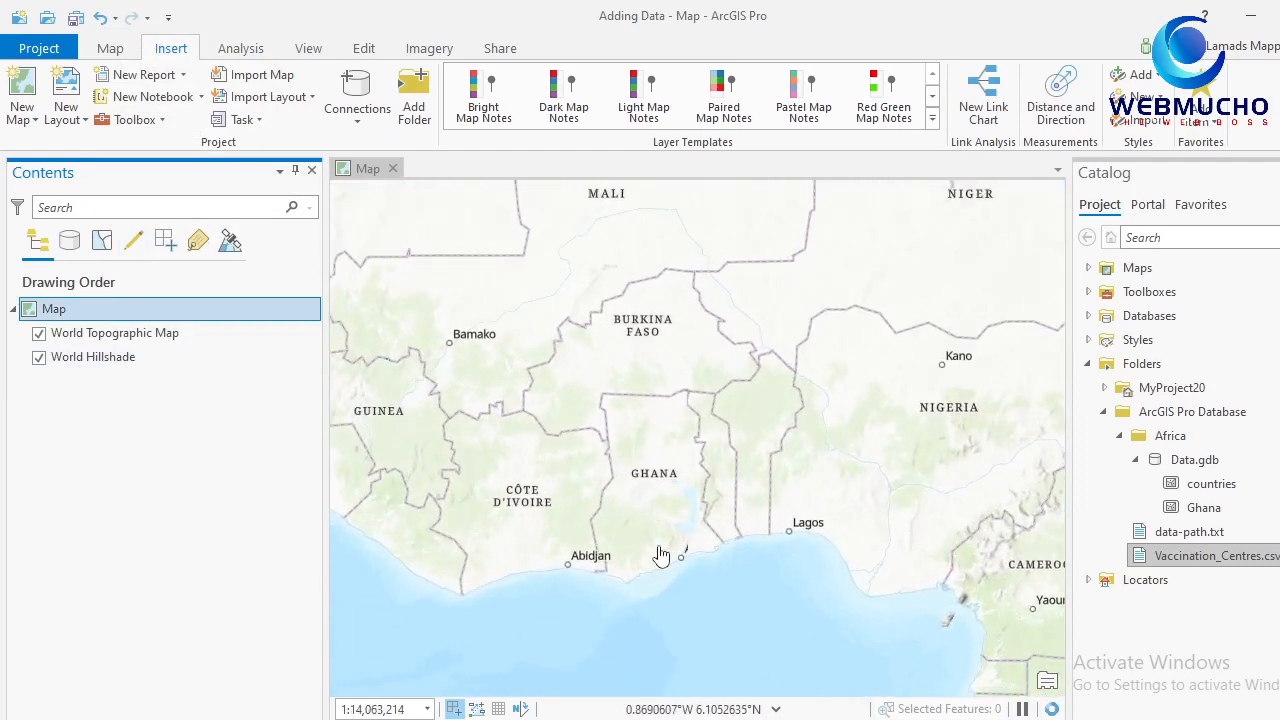
pyautogui.moveTo(662, 538); pyautogui.dragTo(664, 466)
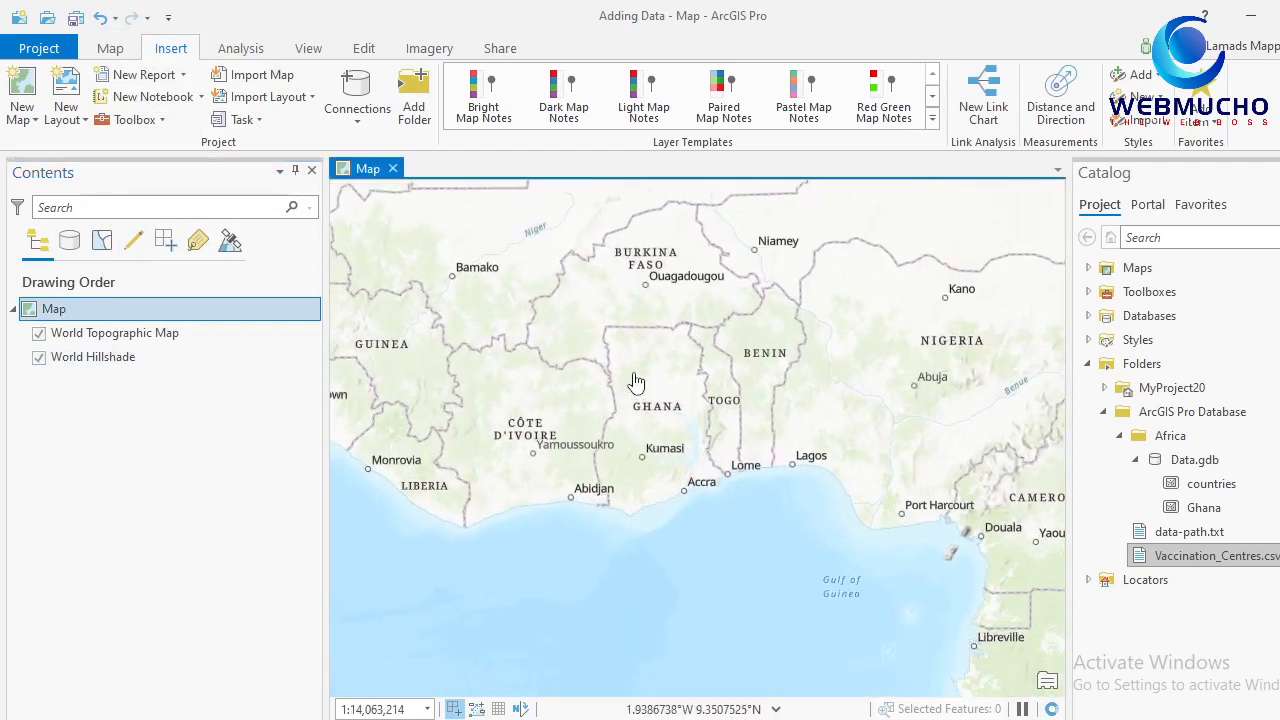
pyautogui.moveTo(634, 385); pyautogui.dragTo(625, 364)
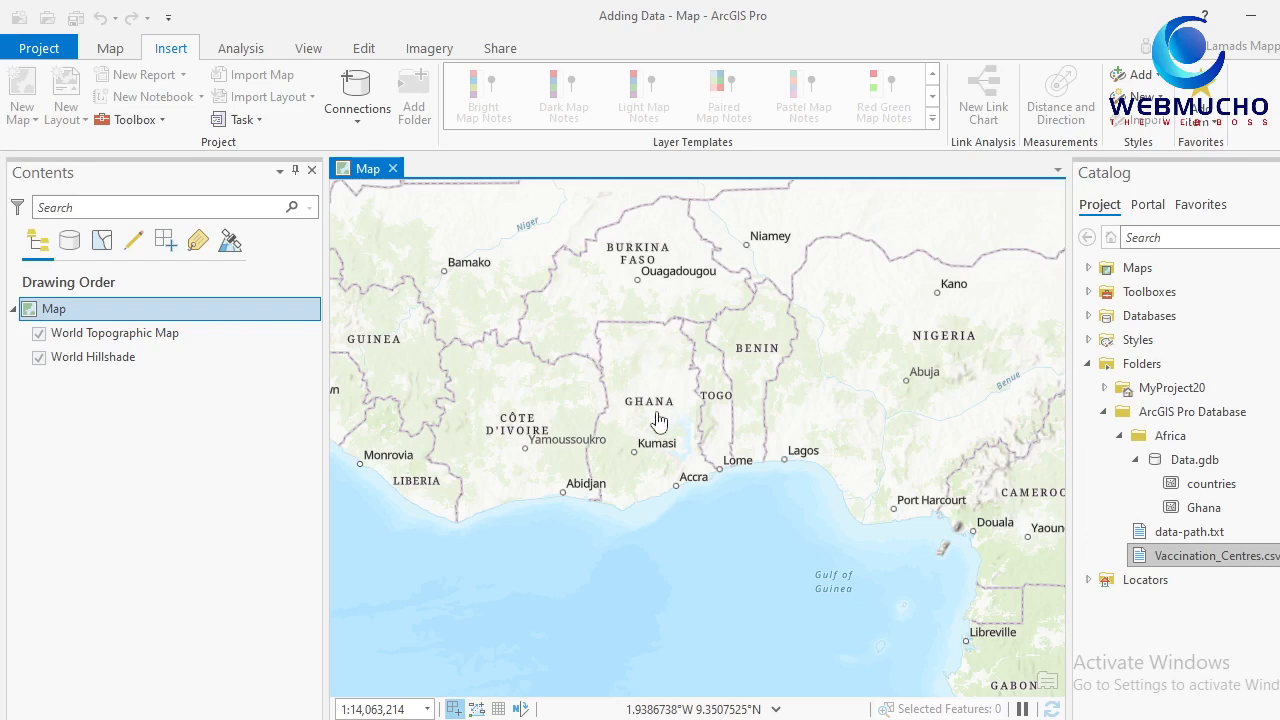
pyautogui.moveTo(652, 402); pyautogui.dragTo(651, 396)
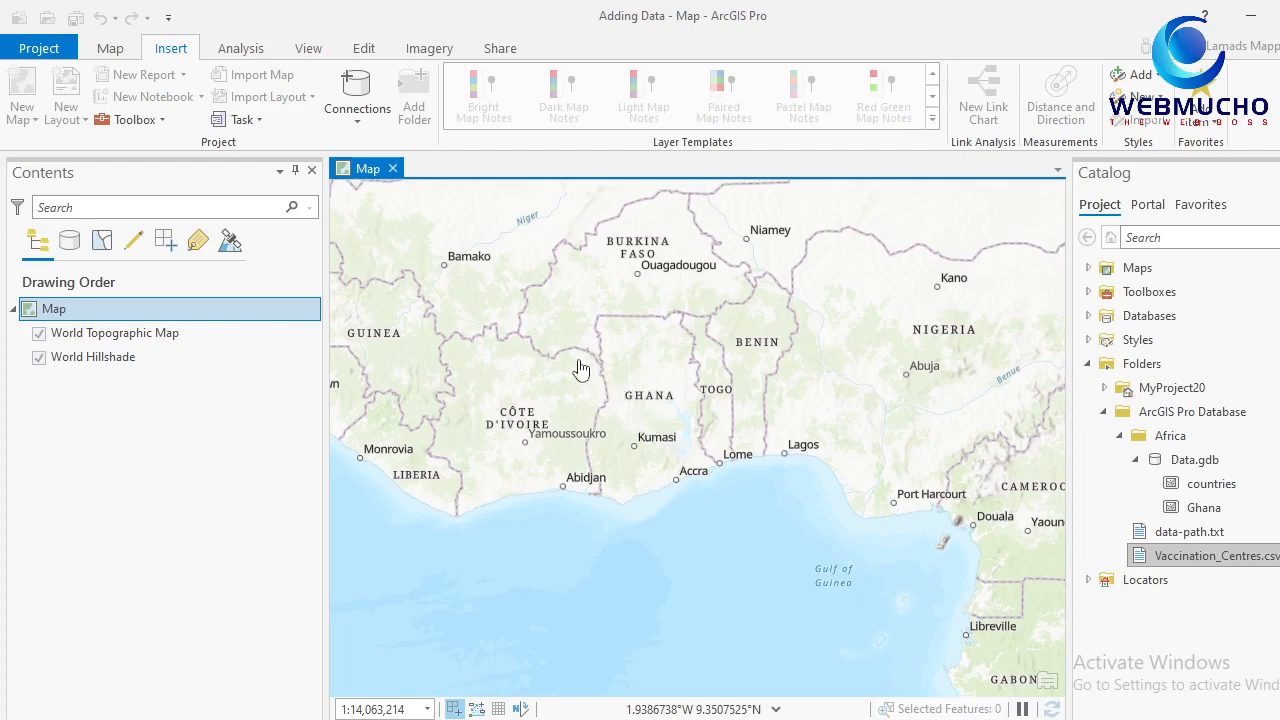
pyautogui.moveTo(579, 363)
pyautogui.mouseDown()
pyautogui.moveTo(590, 391)
pyautogui.moveTo(584, 352)
pyautogui.mouseUp()
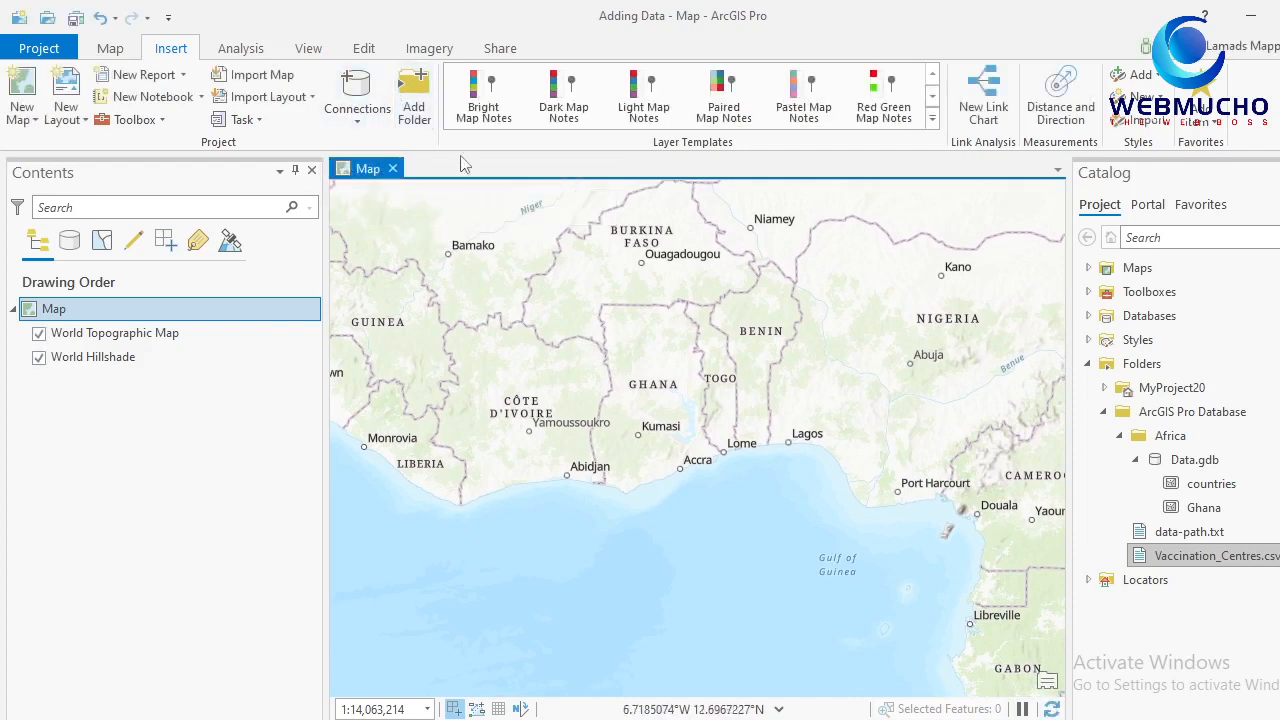
pyautogui.click(422, 97)
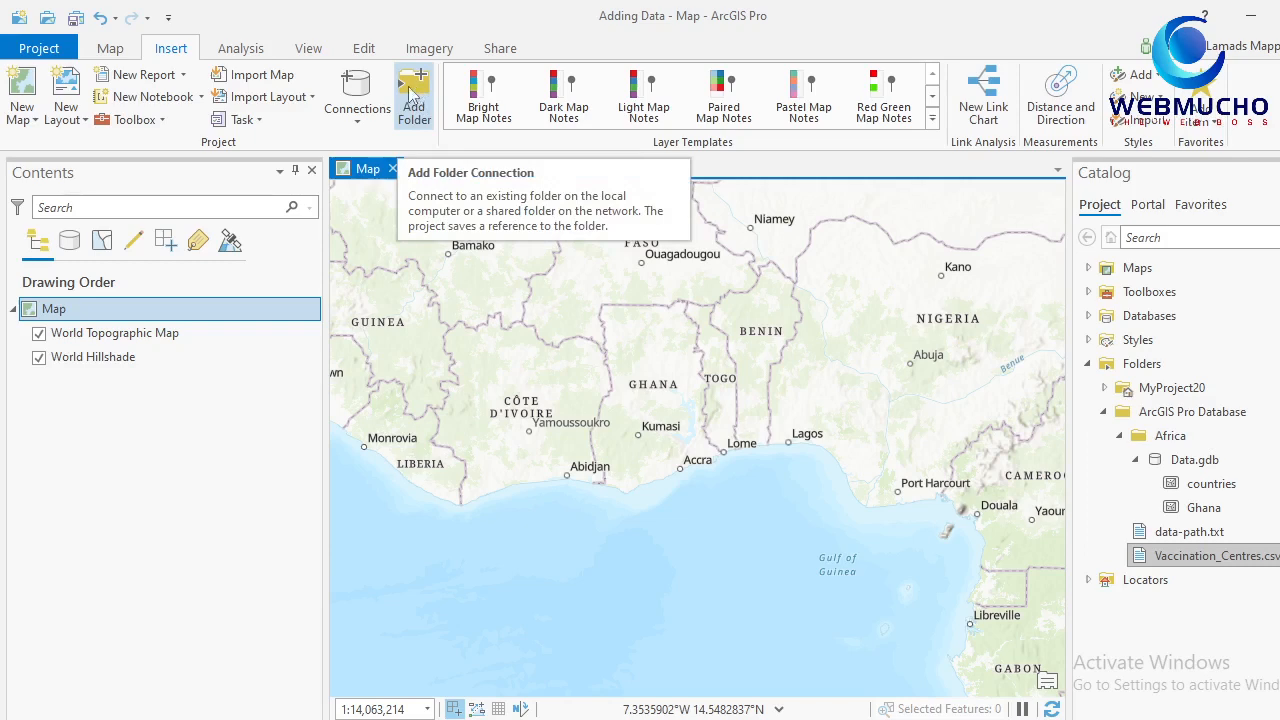
# - Add the Ghana feature class to the map from Data.gdb in the Africa folder of Documents\ArcGIS Pro Database
pyautogui.click(112, 52)
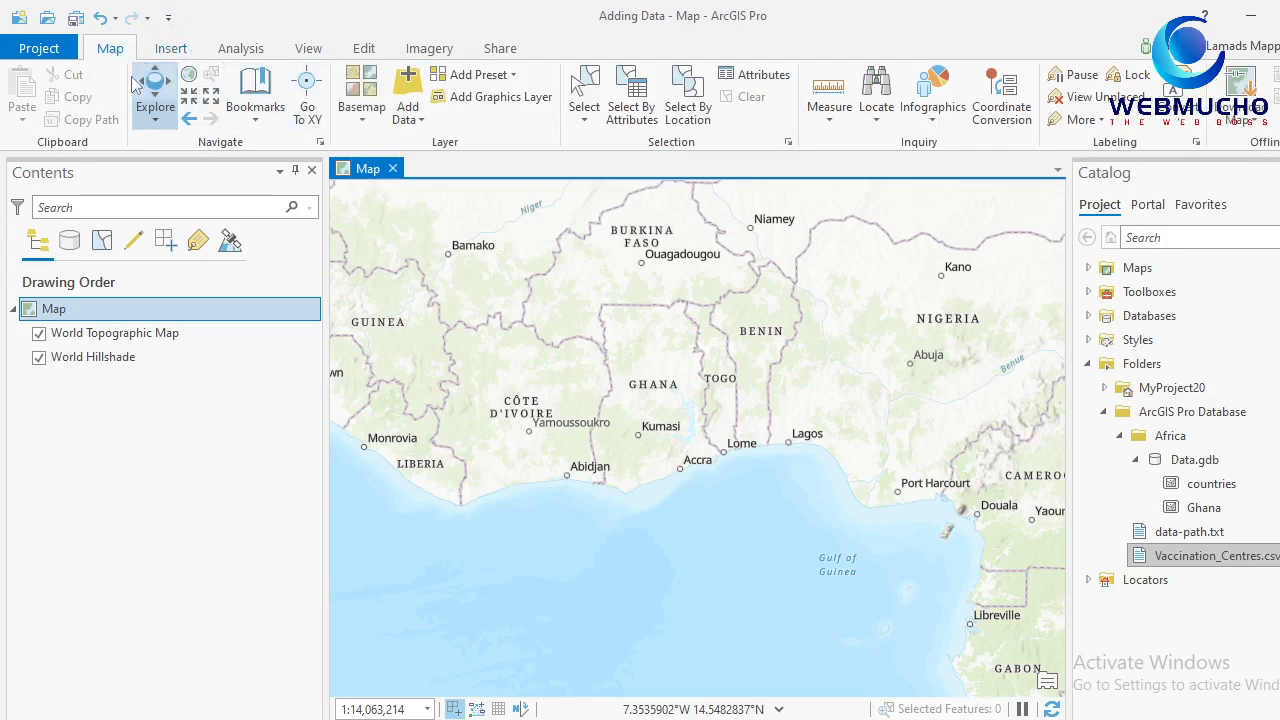
pyautogui.click(421, 120)
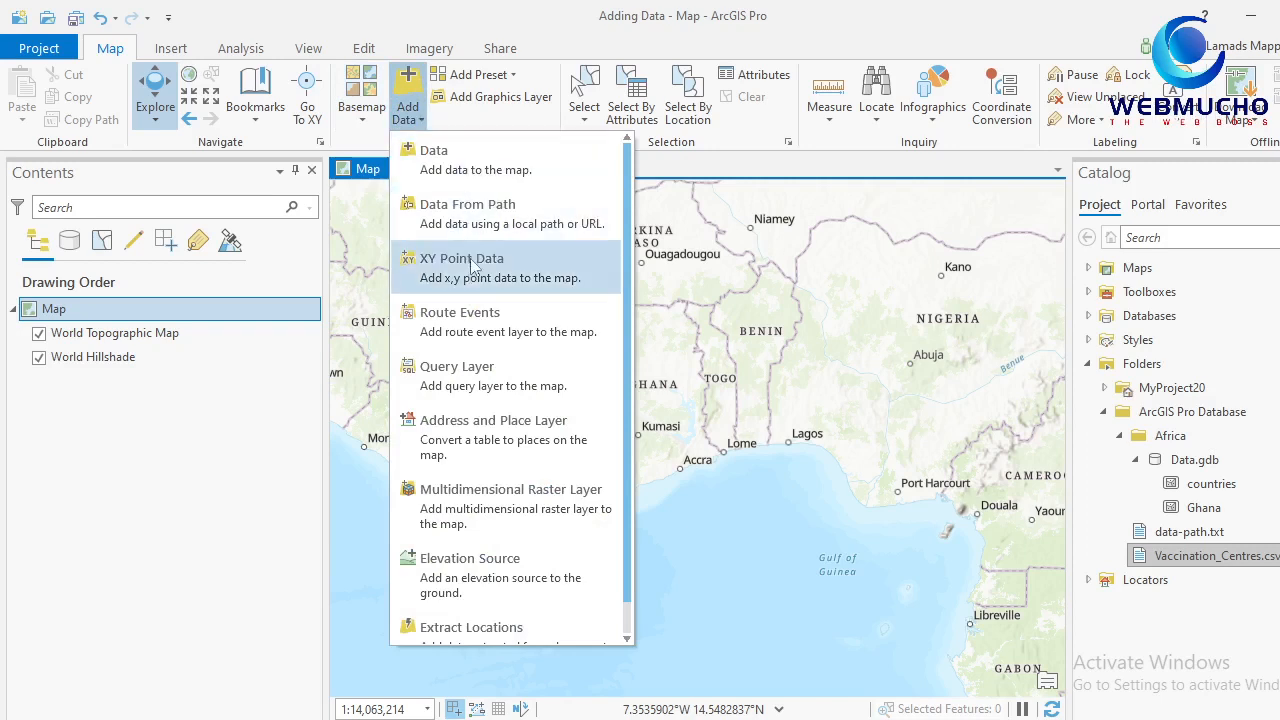
pyautogui.click(497, 160)
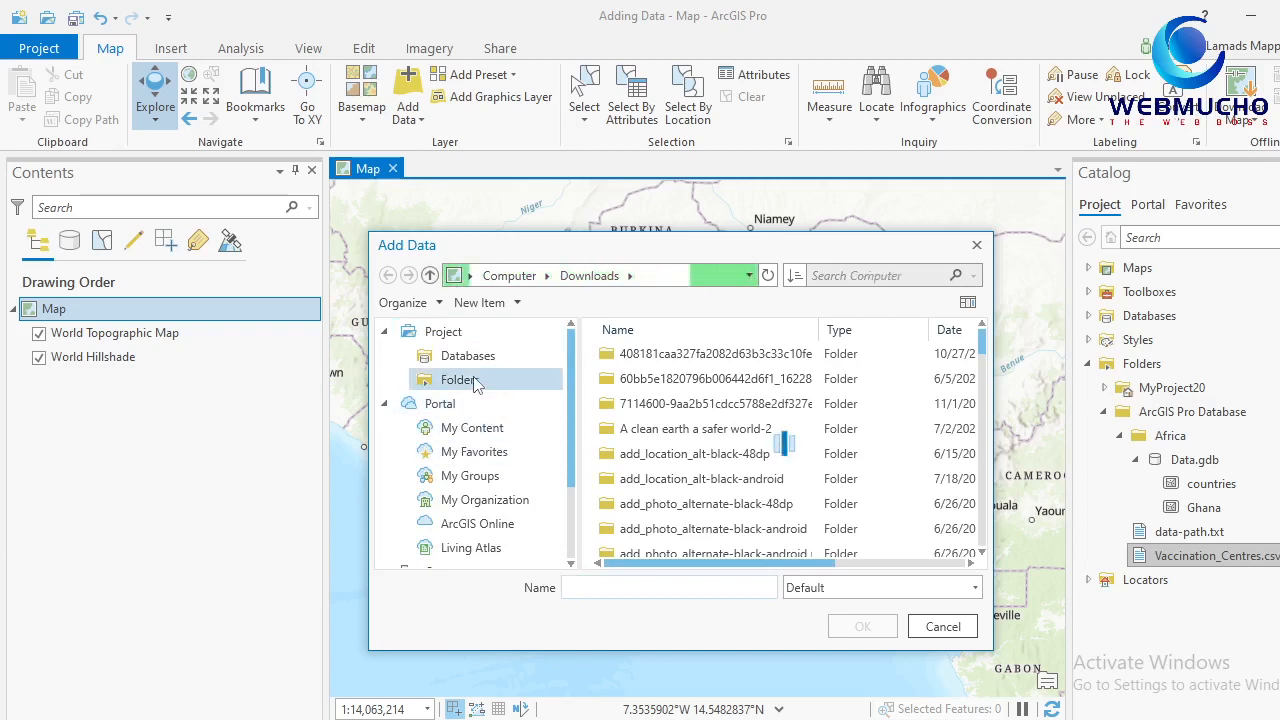
pyautogui.scroll(-2, 455, 485)
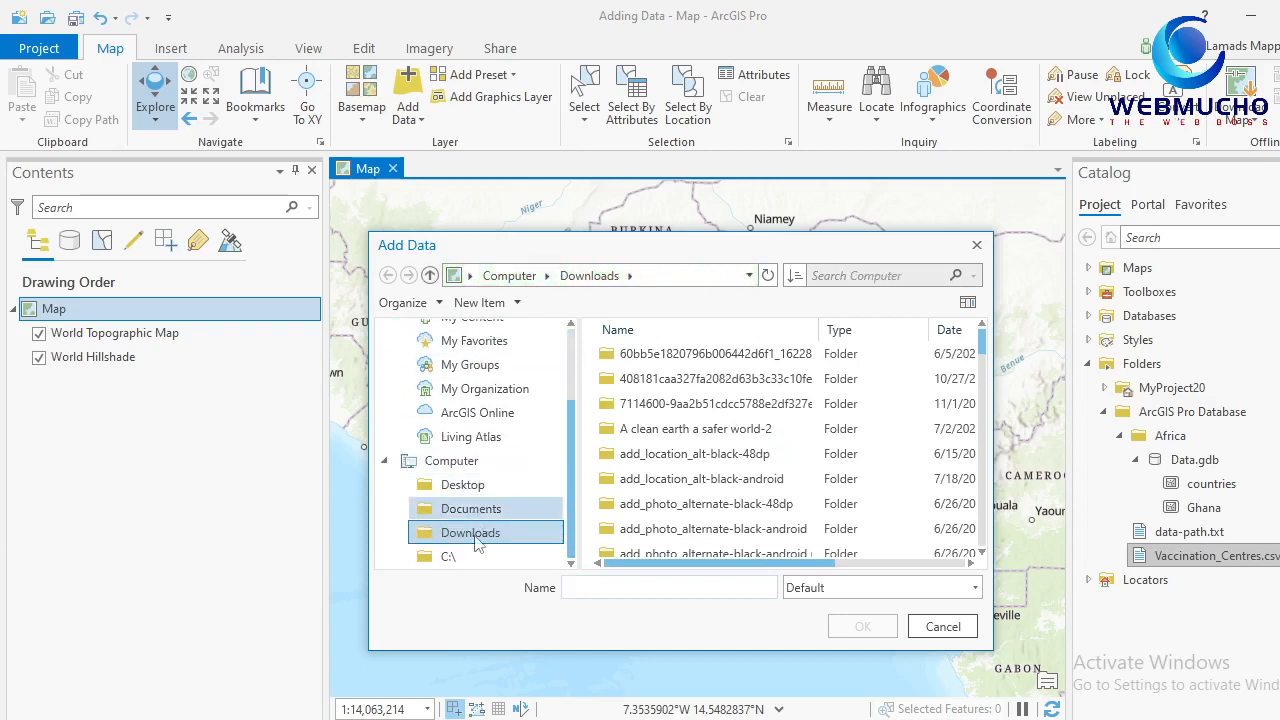
pyautogui.click(485, 513)
pyautogui.scroll(-3, 645, 435)
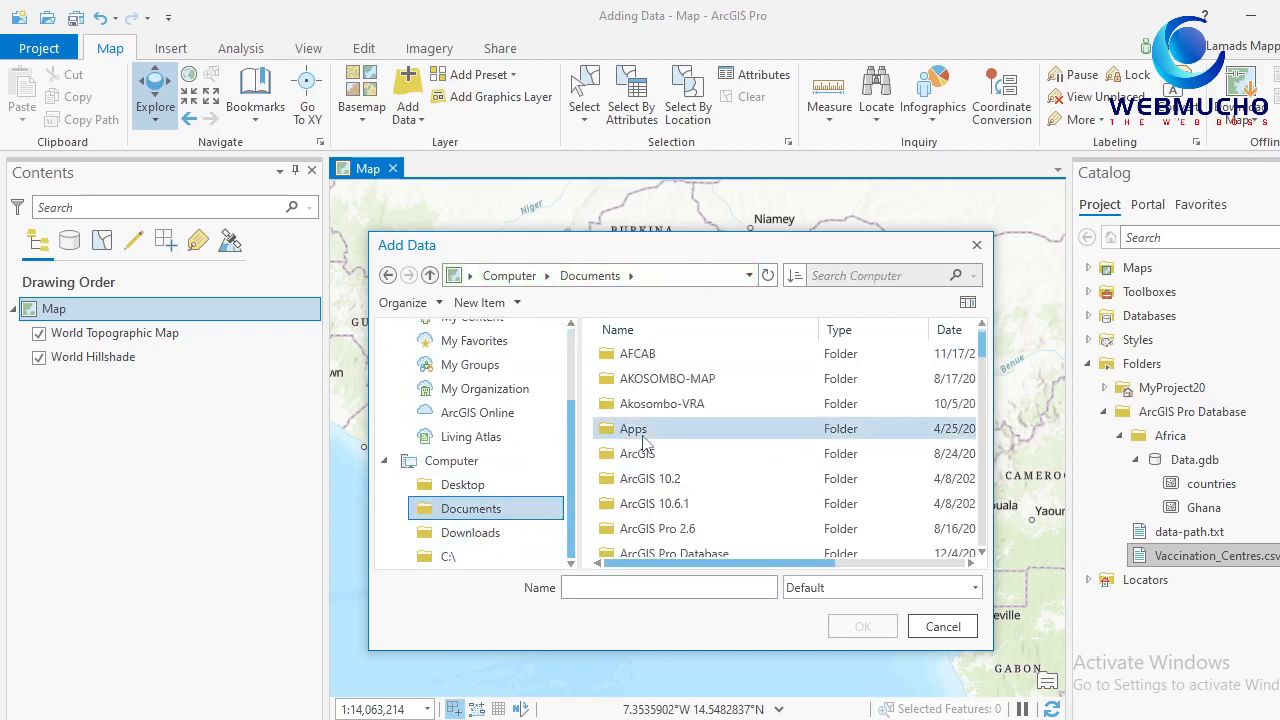
pyautogui.doubleClick(676, 405)
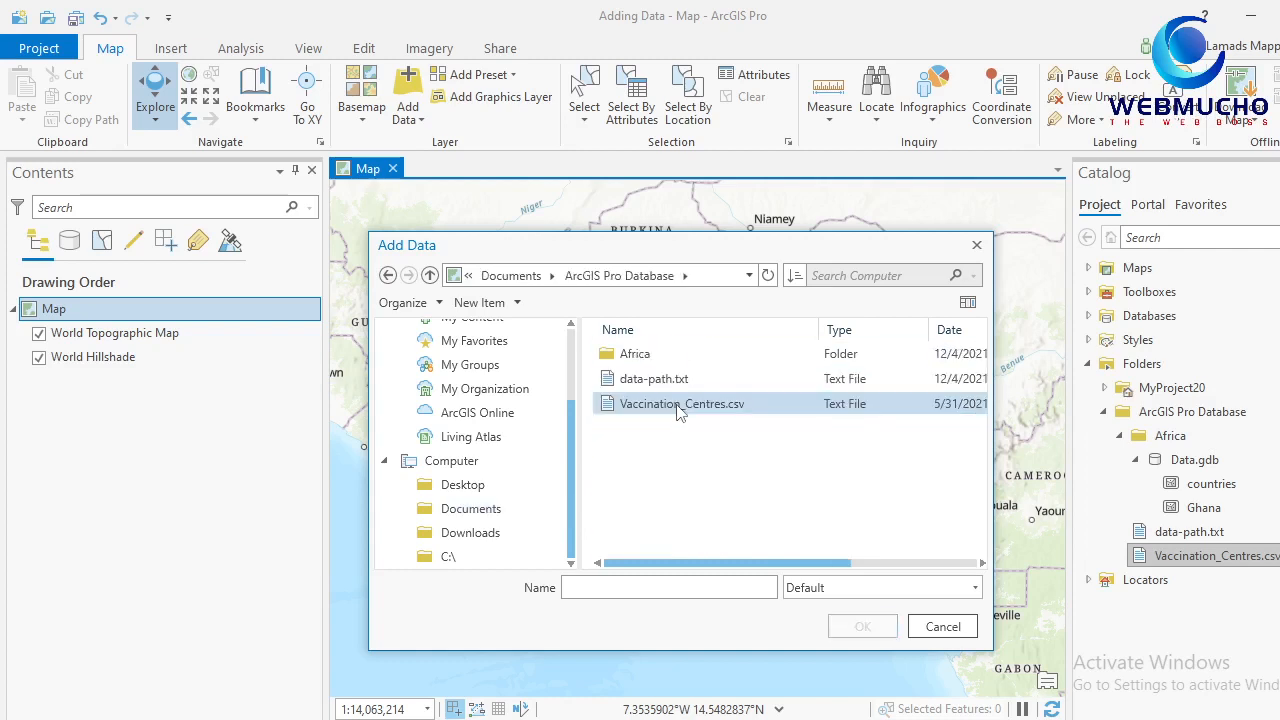
pyautogui.doubleClick(634, 355)
pyautogui.doubleClick(645, 356)
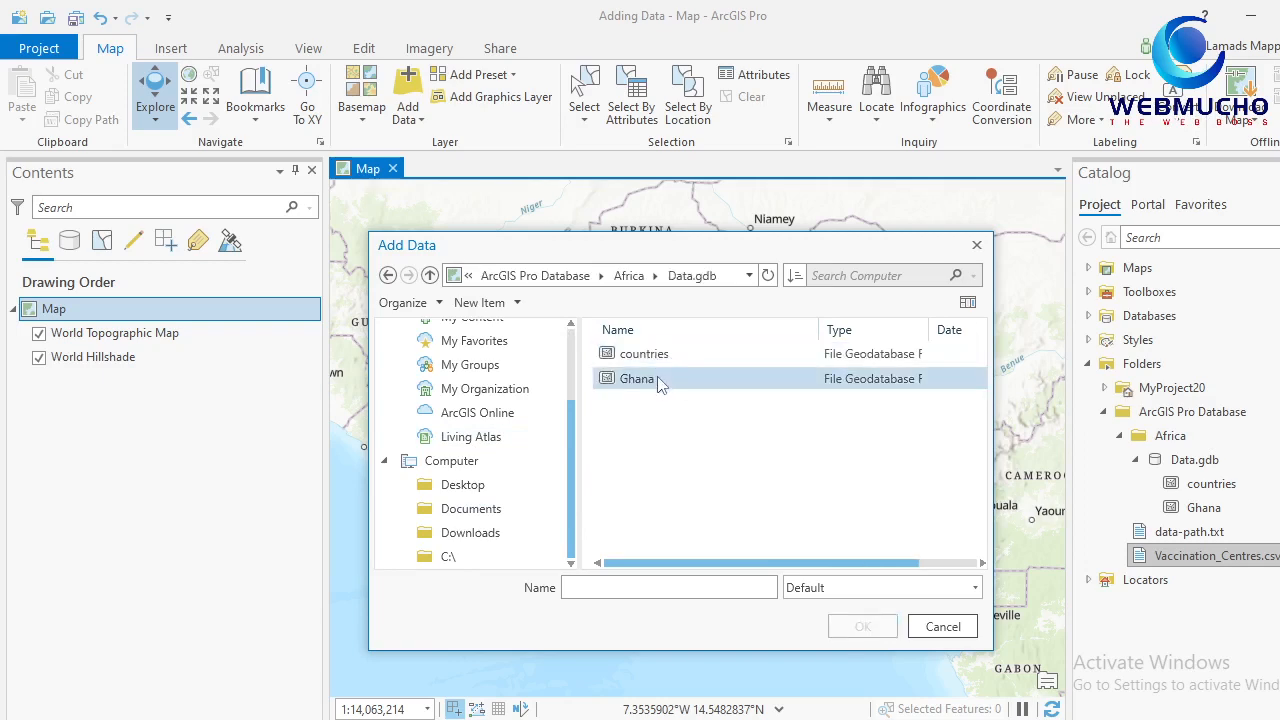
pyautogui.doubleClick(660, 383)
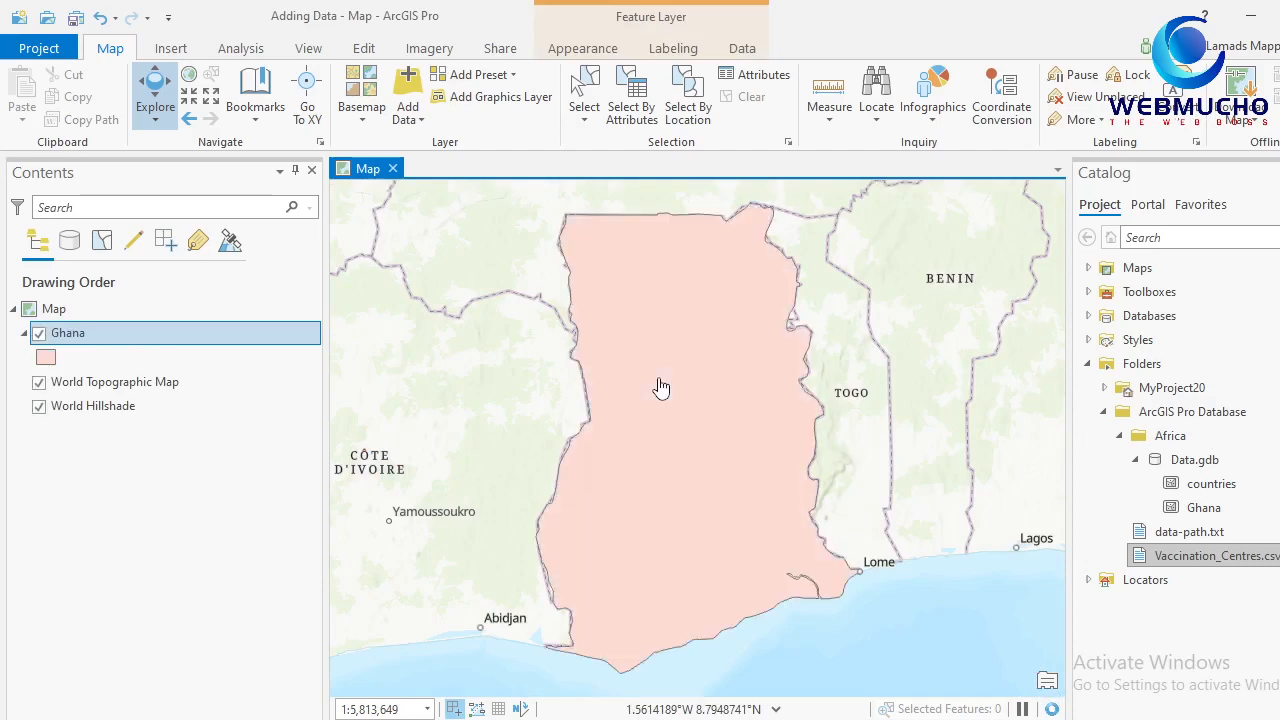
pyautogui.scroll(-2, 660, 455)
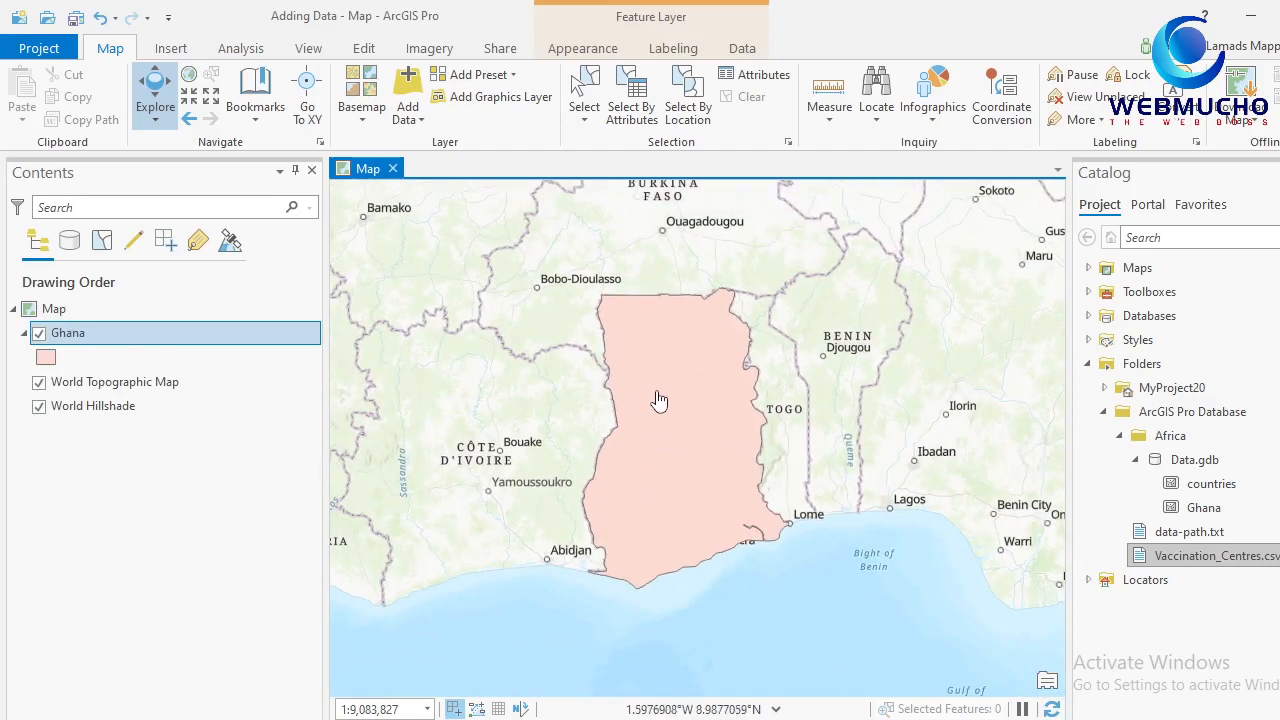
# - Add Vaccination_Centres.csv from the ArcGIS Pro Database folder to the map as a standalone table
pyautogui.click(405, 120)
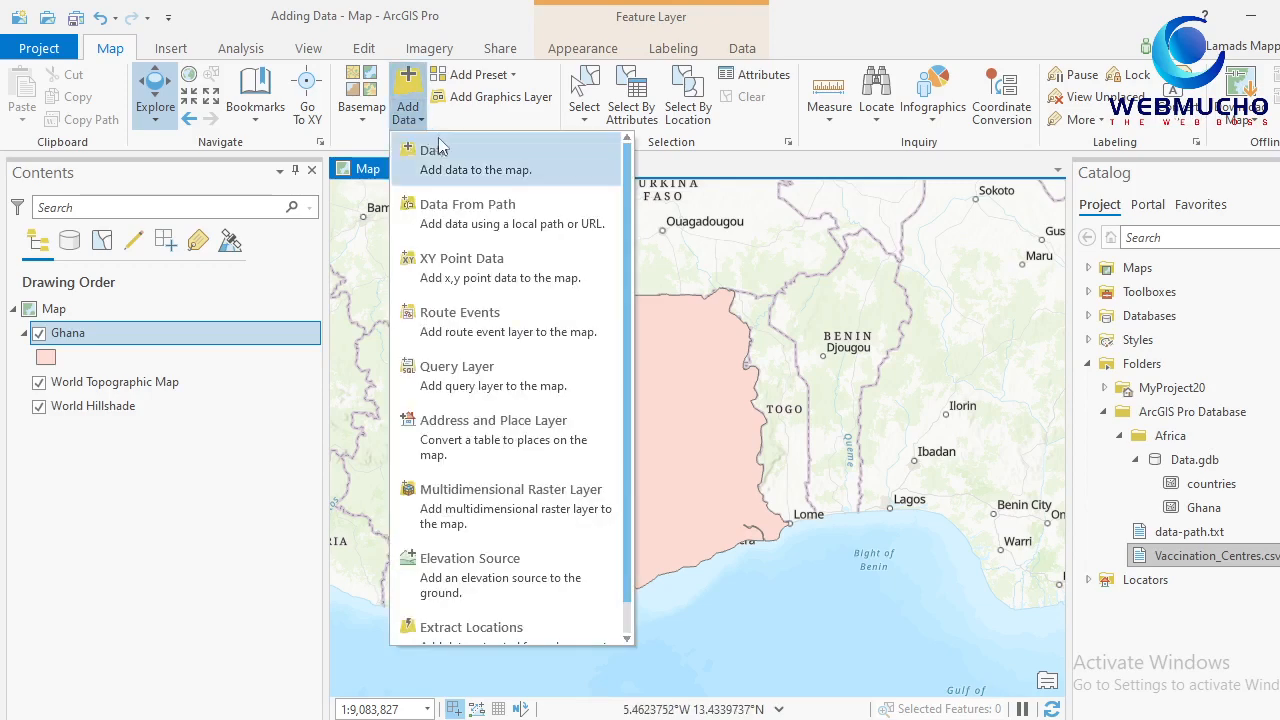
pyautogui.click(494, 158)
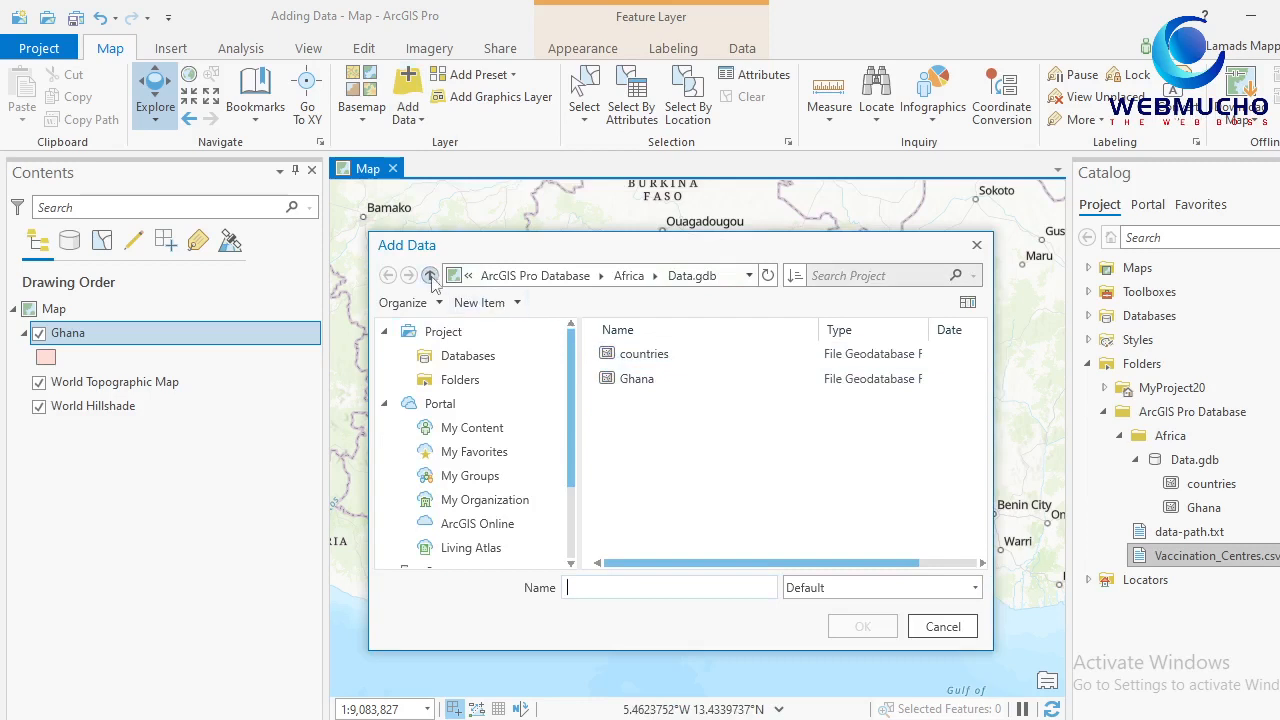
pyautogui.click(429, 275)
pyautogui.click(429, 275)
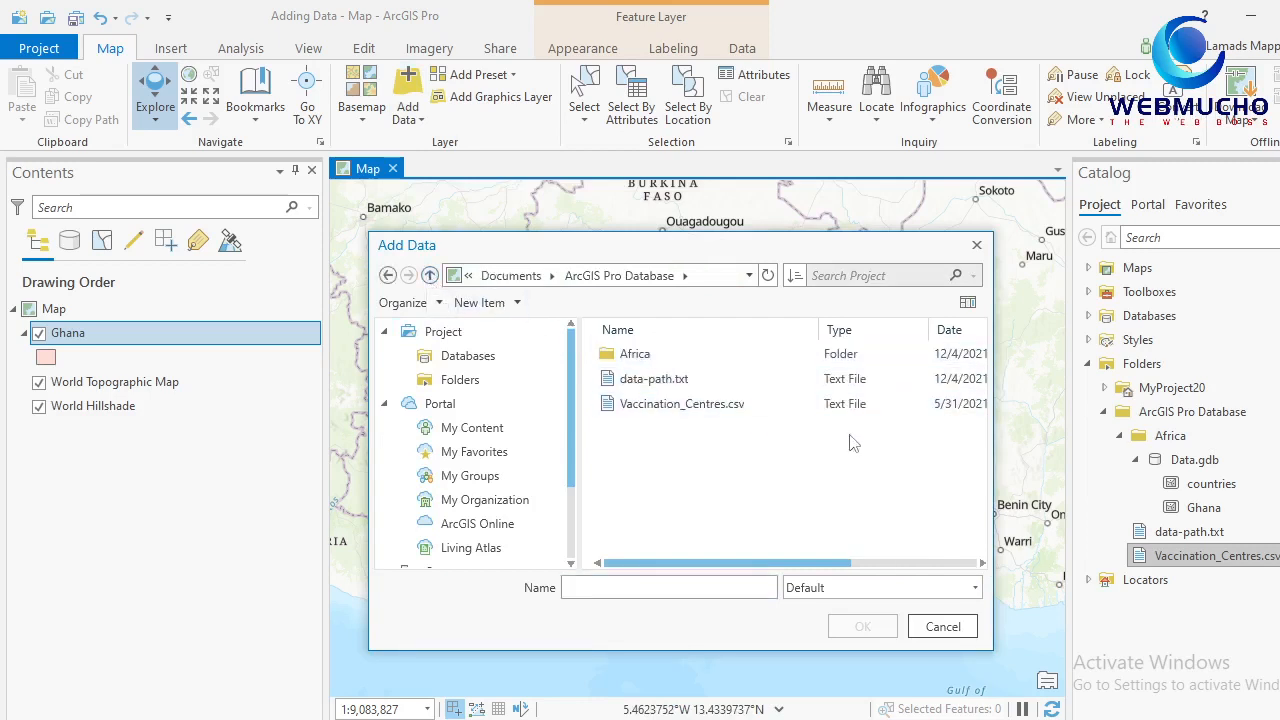
pyautogui.click(645, 405)
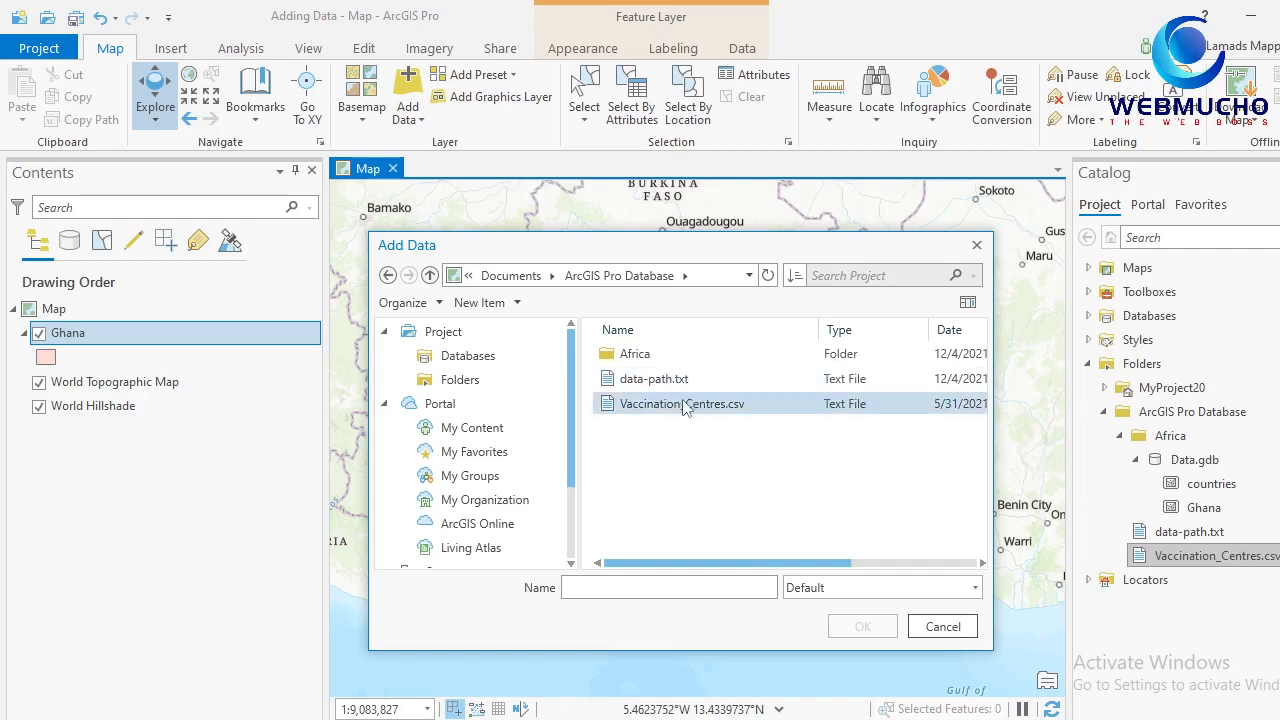
pyautogui.click(430, 275)
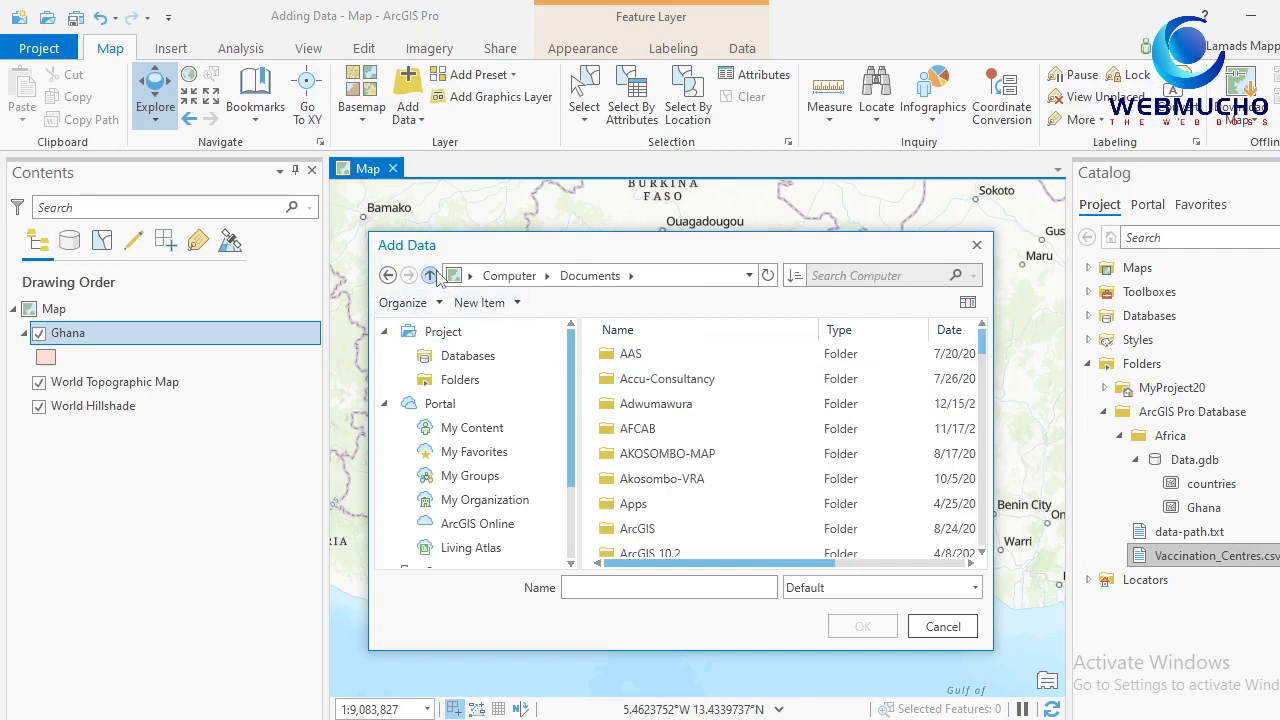
pyautogui.scroll(-1, 698, 478)
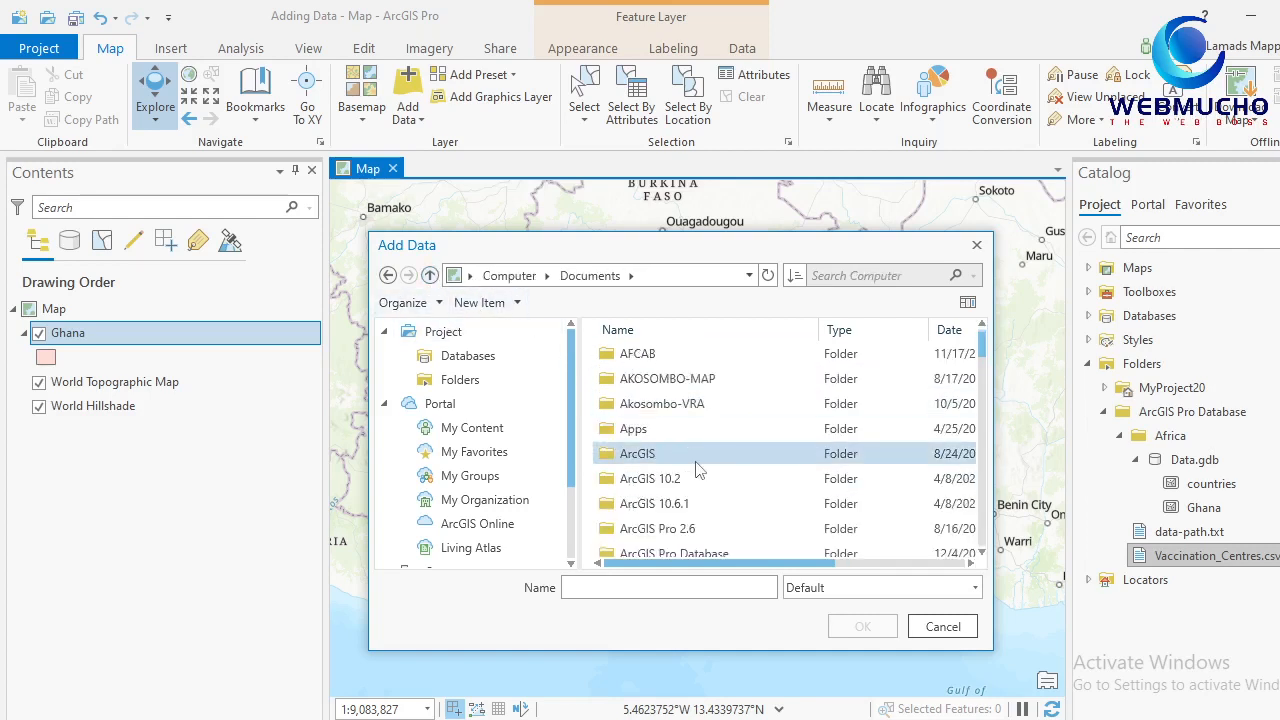
pyautogui.scroll(1, 698, 465)
pyautogui.scroll(-1, 698, 455)
pyautogui.scroll(-1, 700, 460)
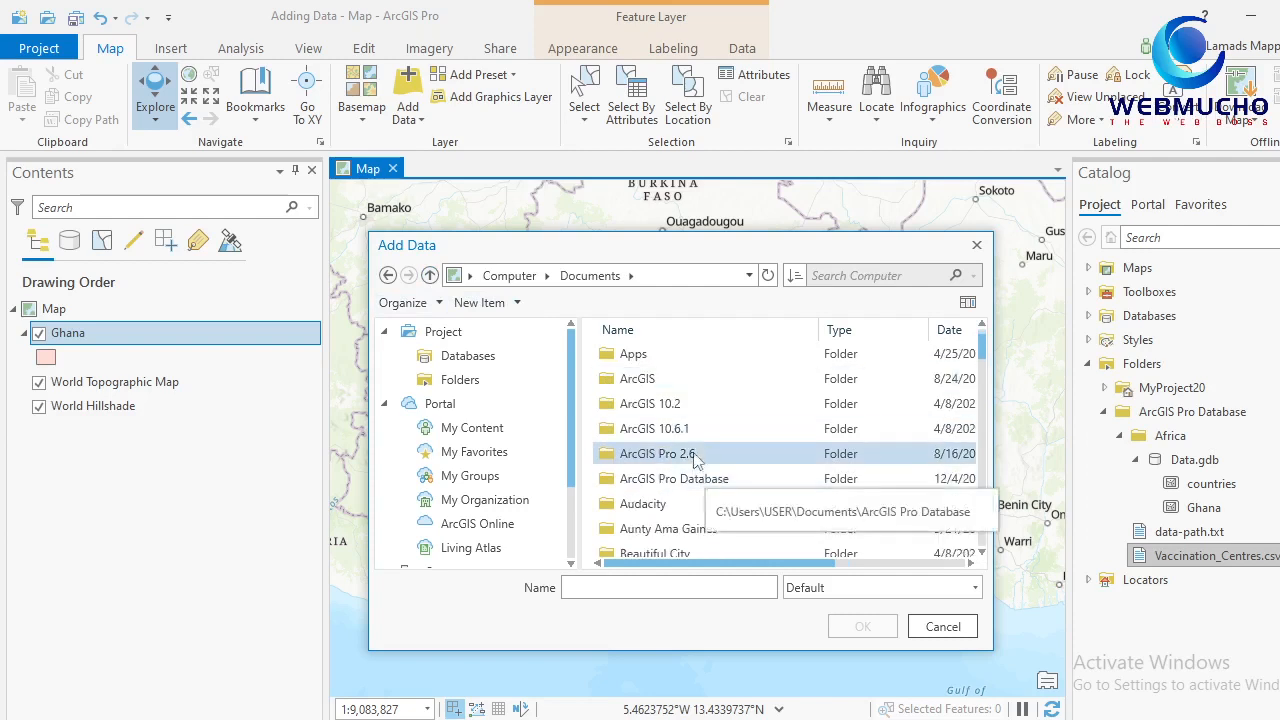
pyautogui.doubleClick(704, 480)
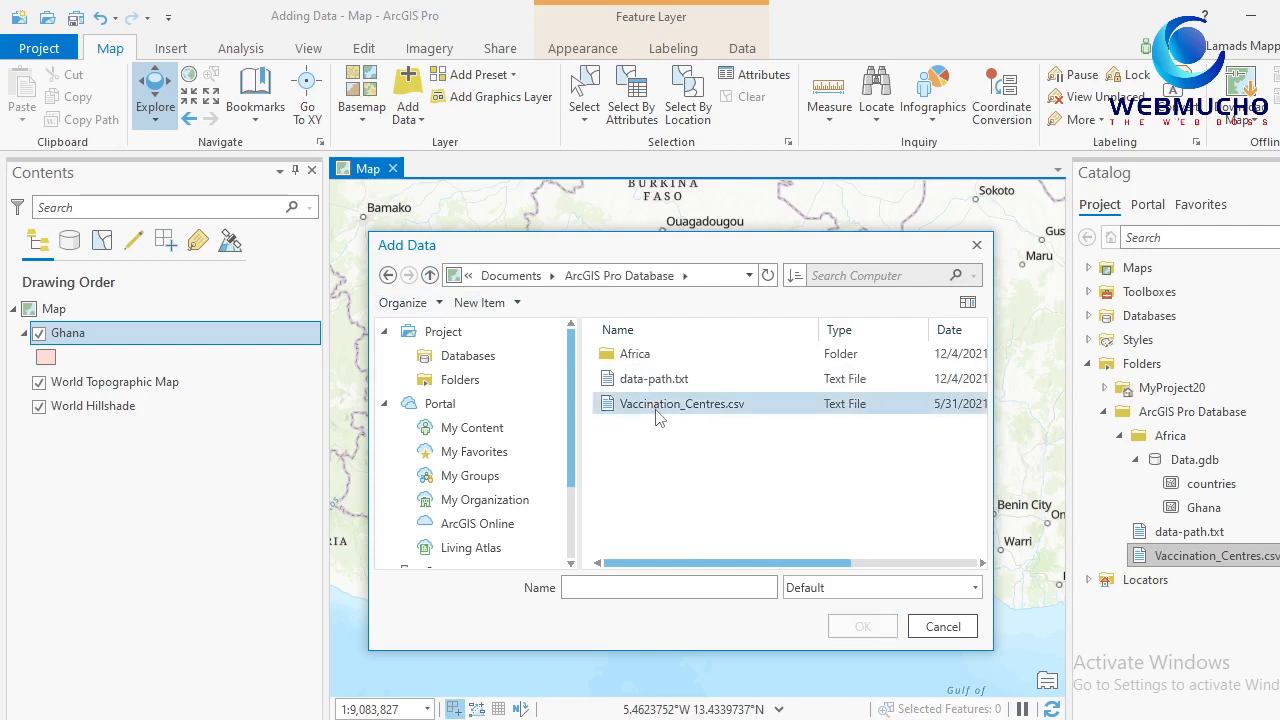
pyautogui.doubleClick(688, 410)
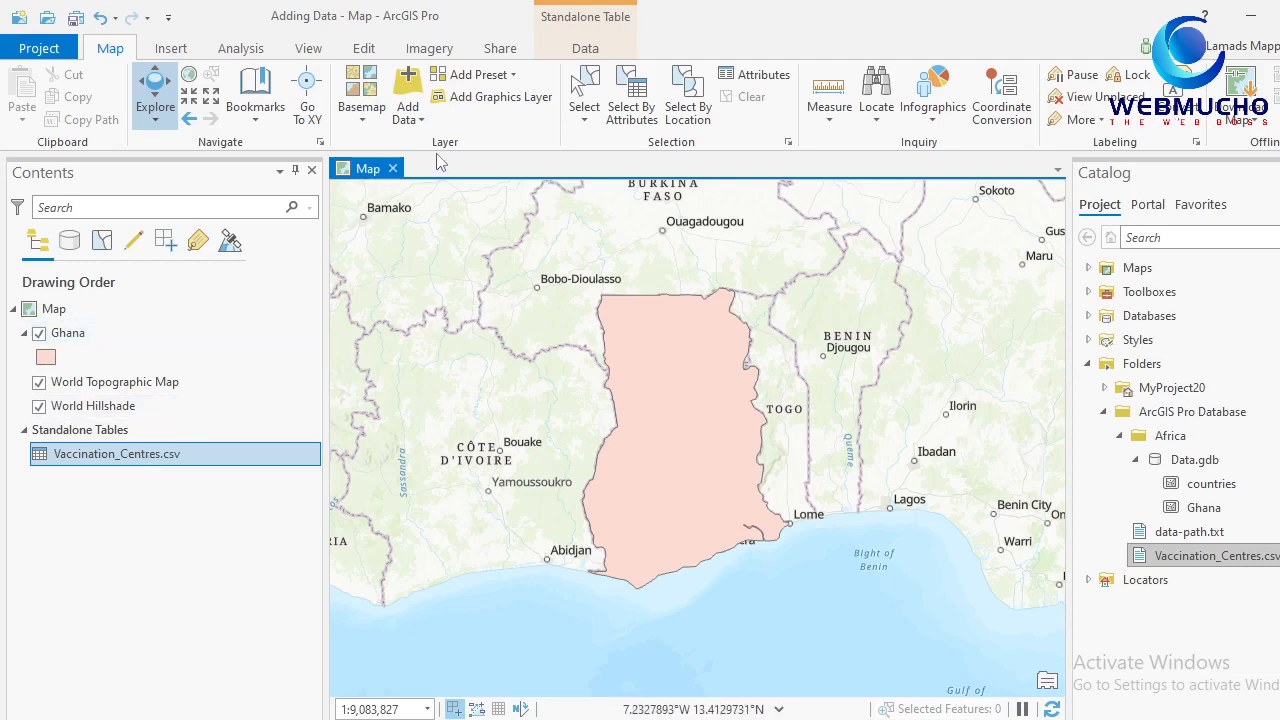
# - Remove the Ghana layer and the Vaccination_Centres.csv table from the map
pyautogui.rightClick(68, 333)
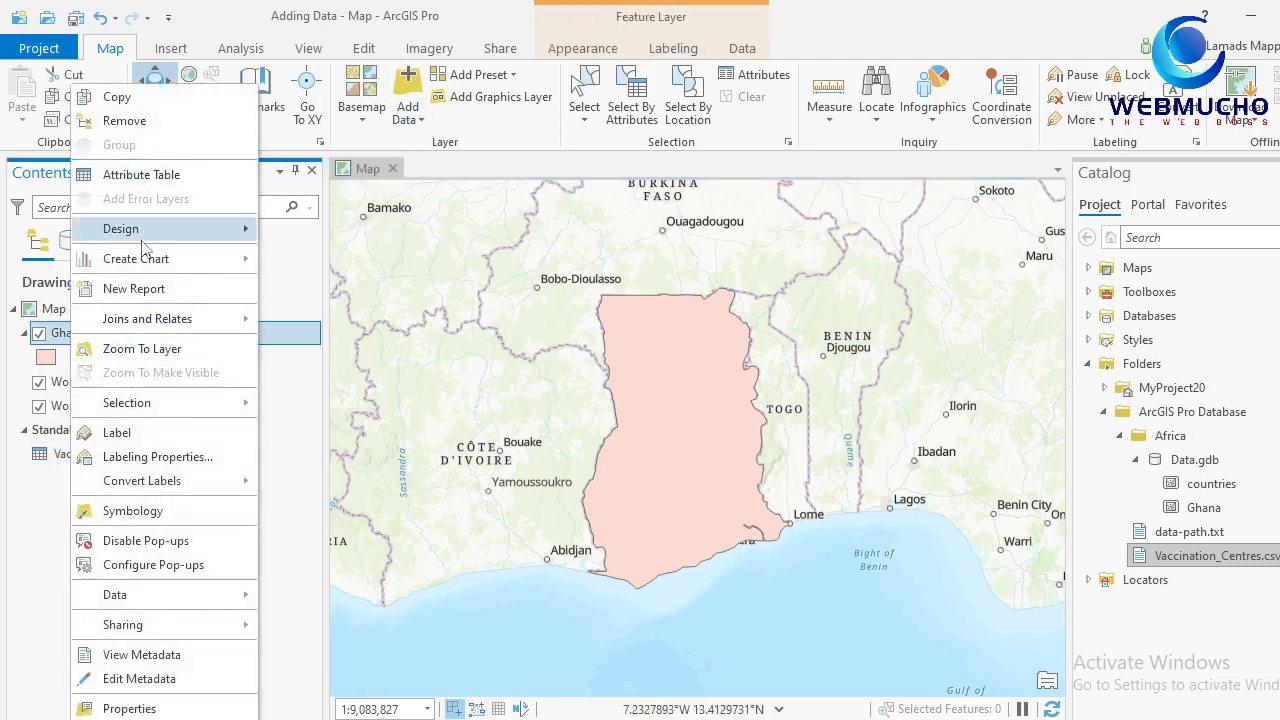
pyautogui.click(128, 122)
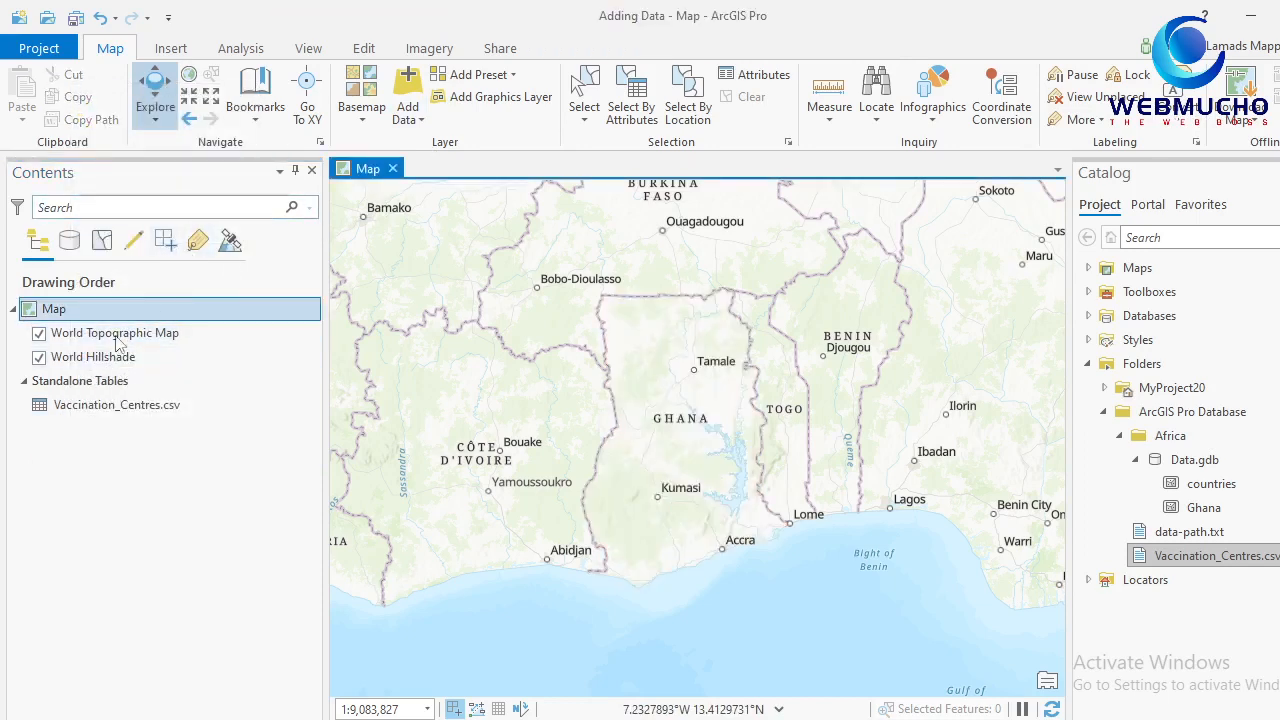
pyautogui.rightClick(124, 405)
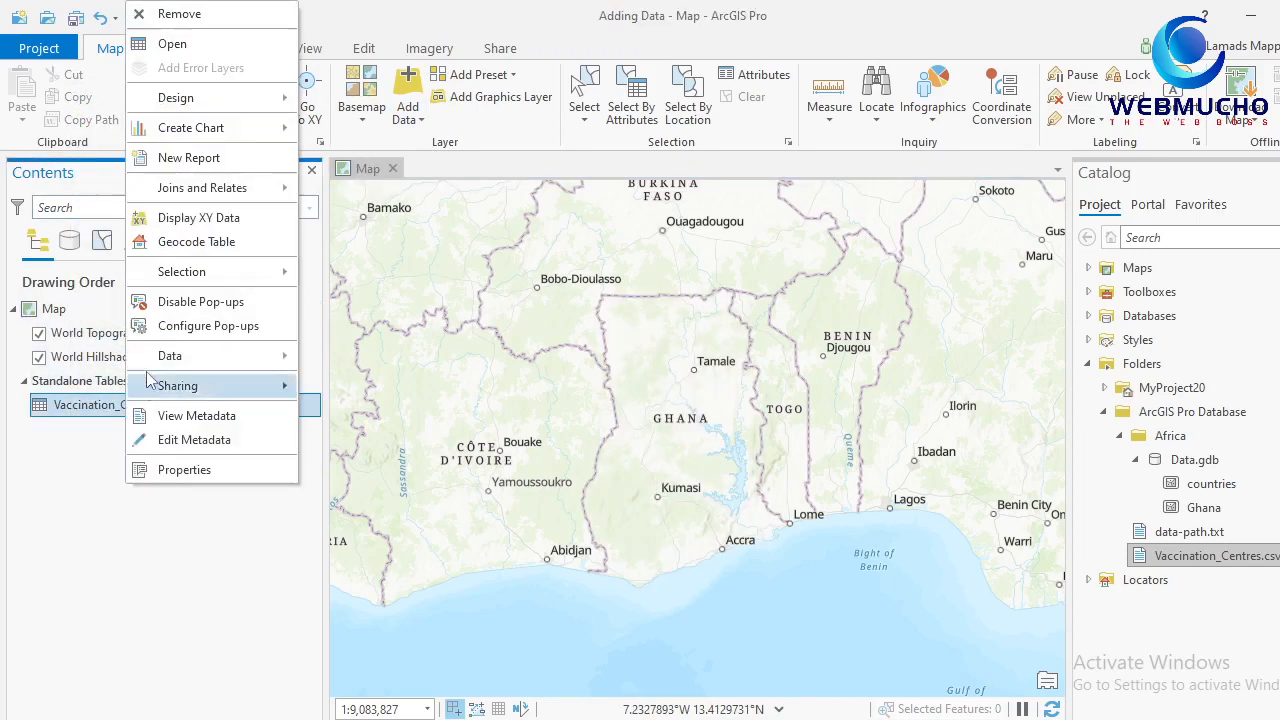
pyautogui.click(190, 14)
pyautogui.click(414, 119)
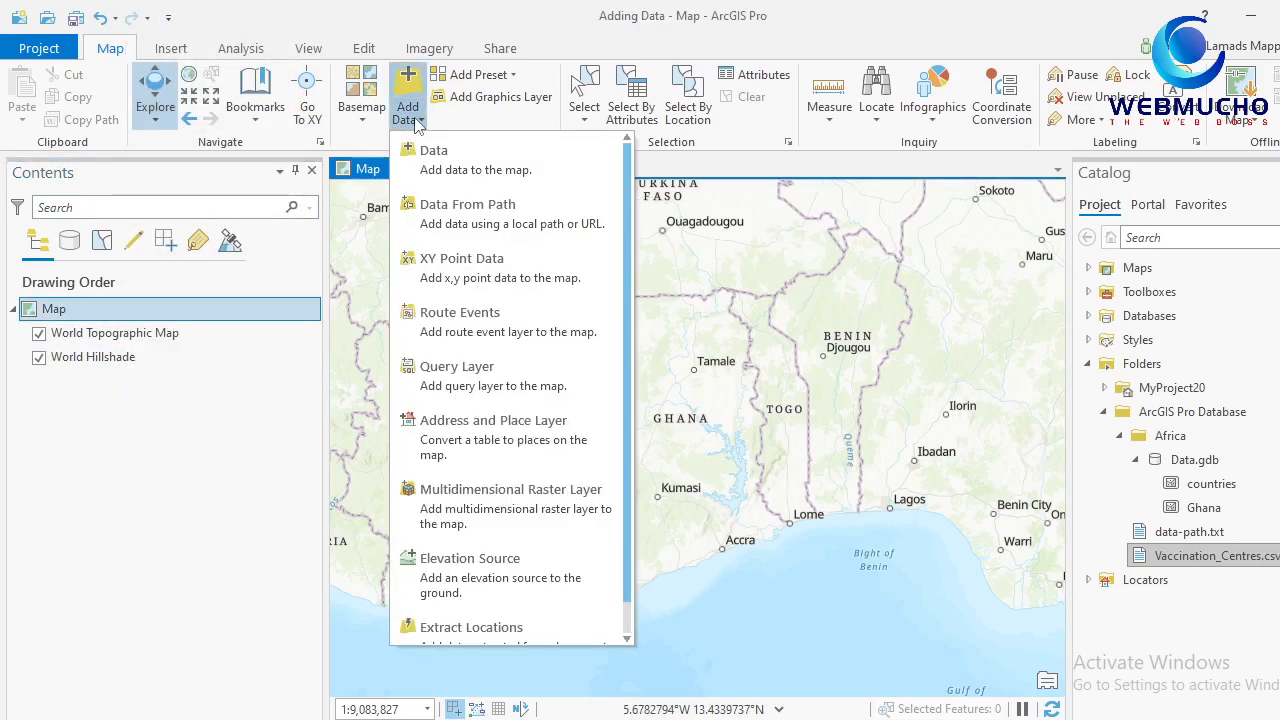
pyautogui.click(490, 212)
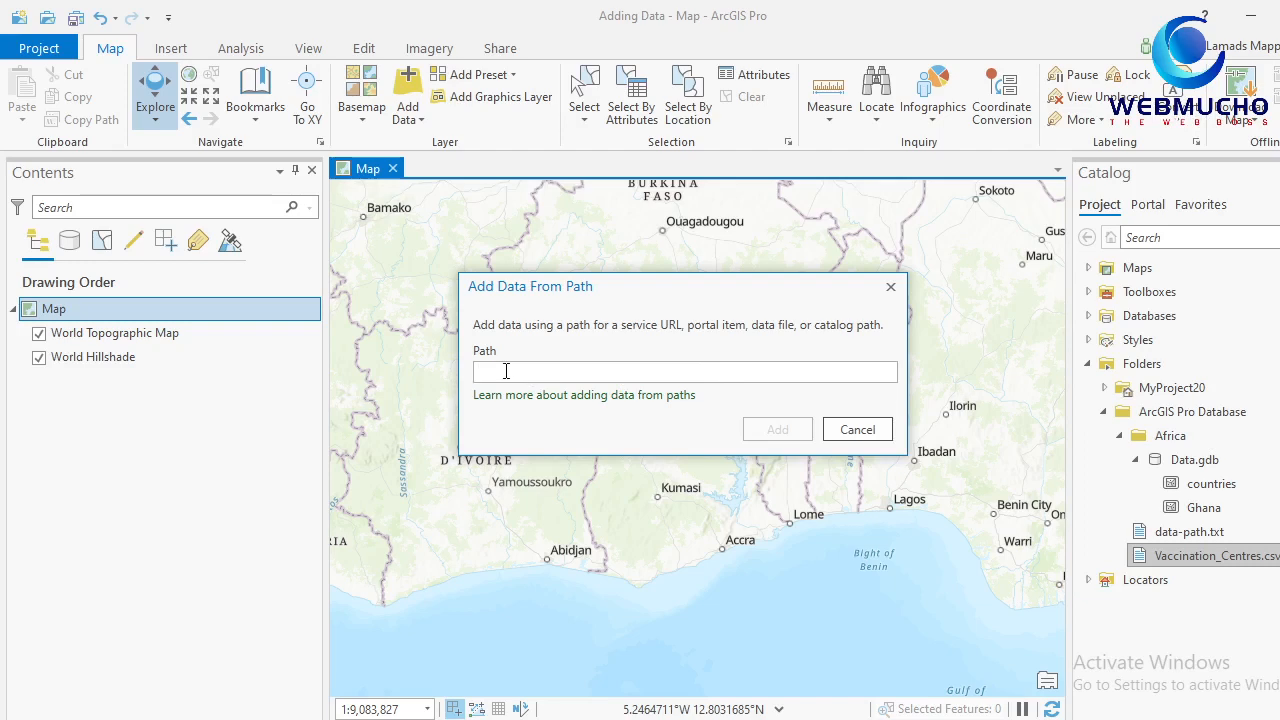
pyautogui.click(761, 370)
pyautogui.click(857, 429)
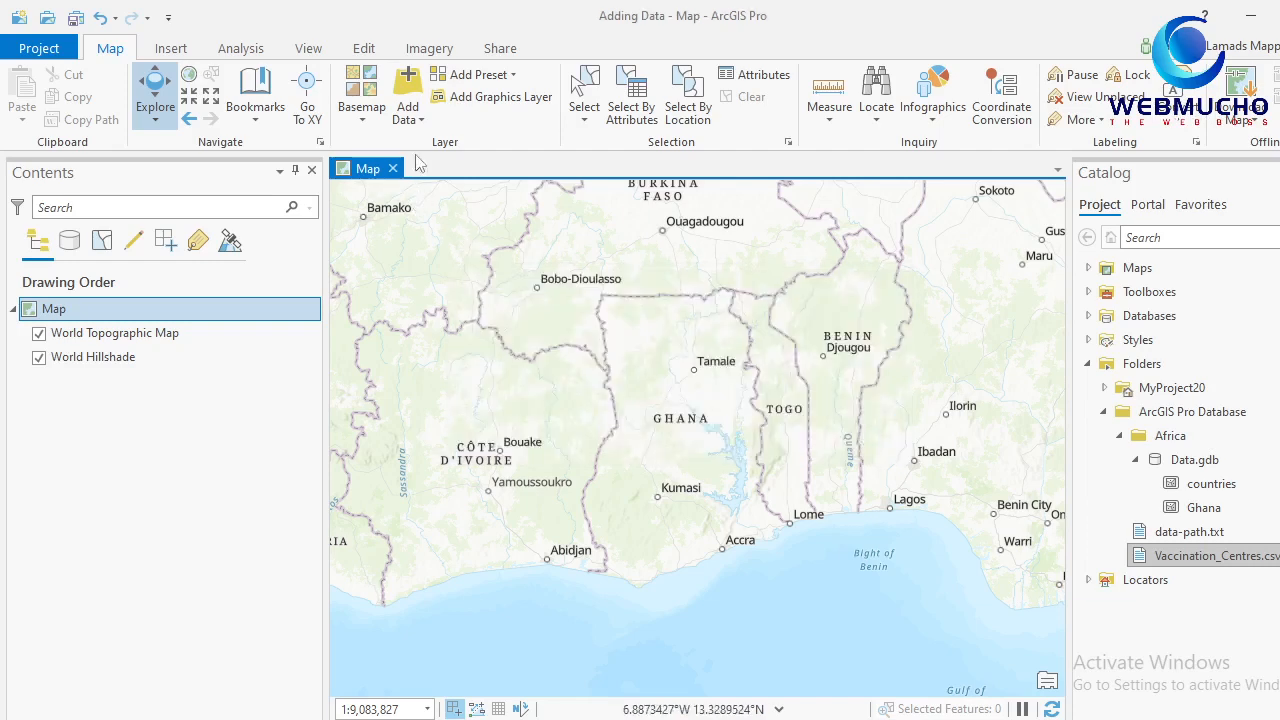
# - Create a point layer from Vaccination_Centres.csv in Documents\ArcGIS Pro Database with XY Table To Point, using Longitude as X, Latitude as Y and GCS_WGS_1984
pyautogui.click(418, 117)
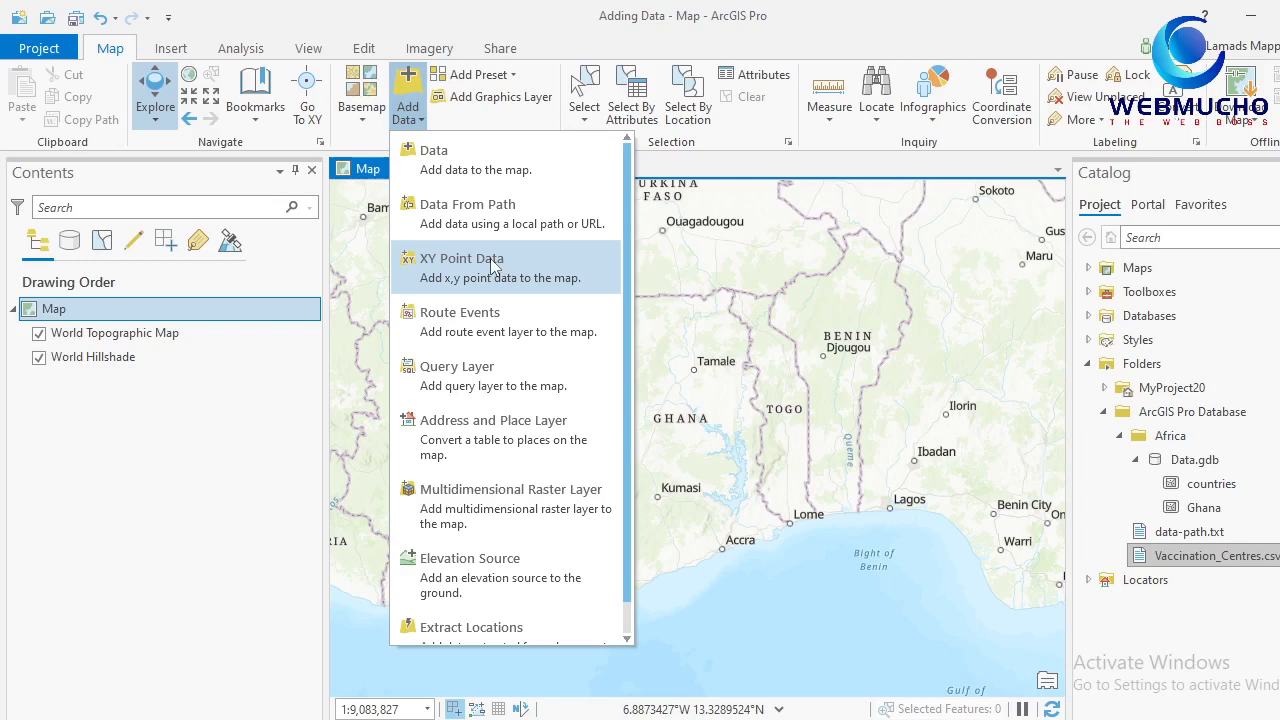
pyautogui.click(492, 272)
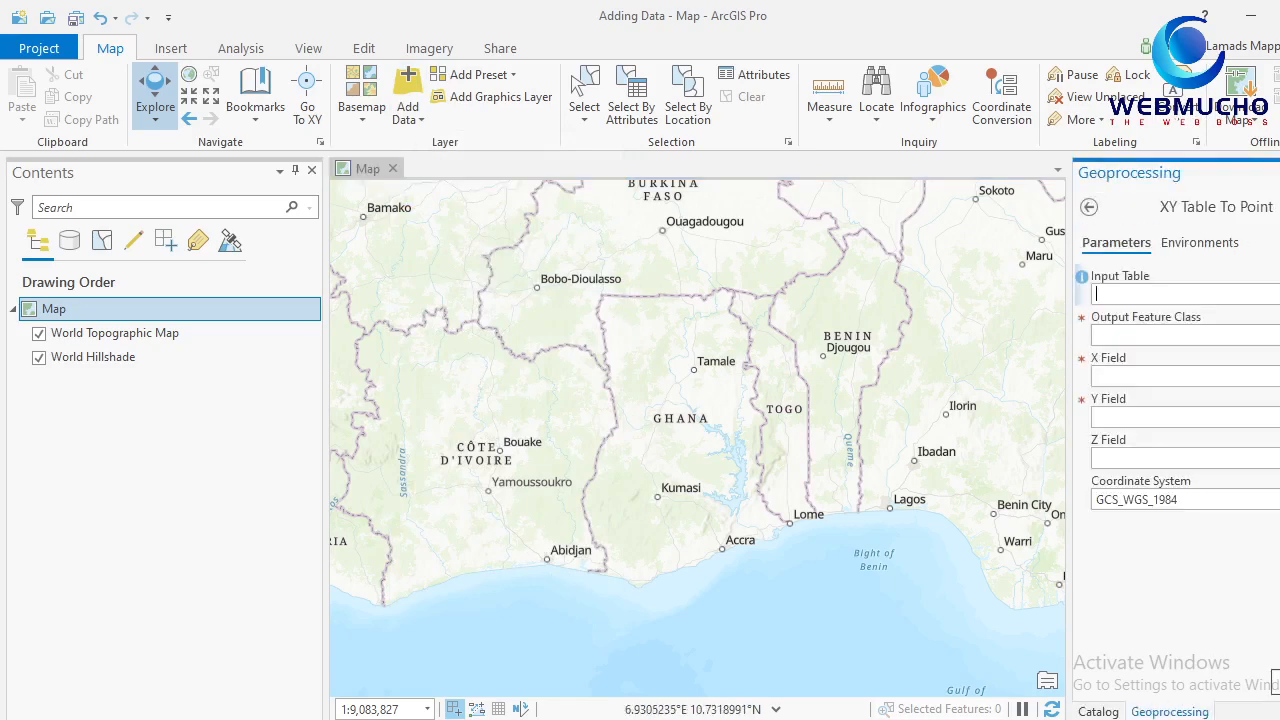
pyautogui.click(1279, 294)
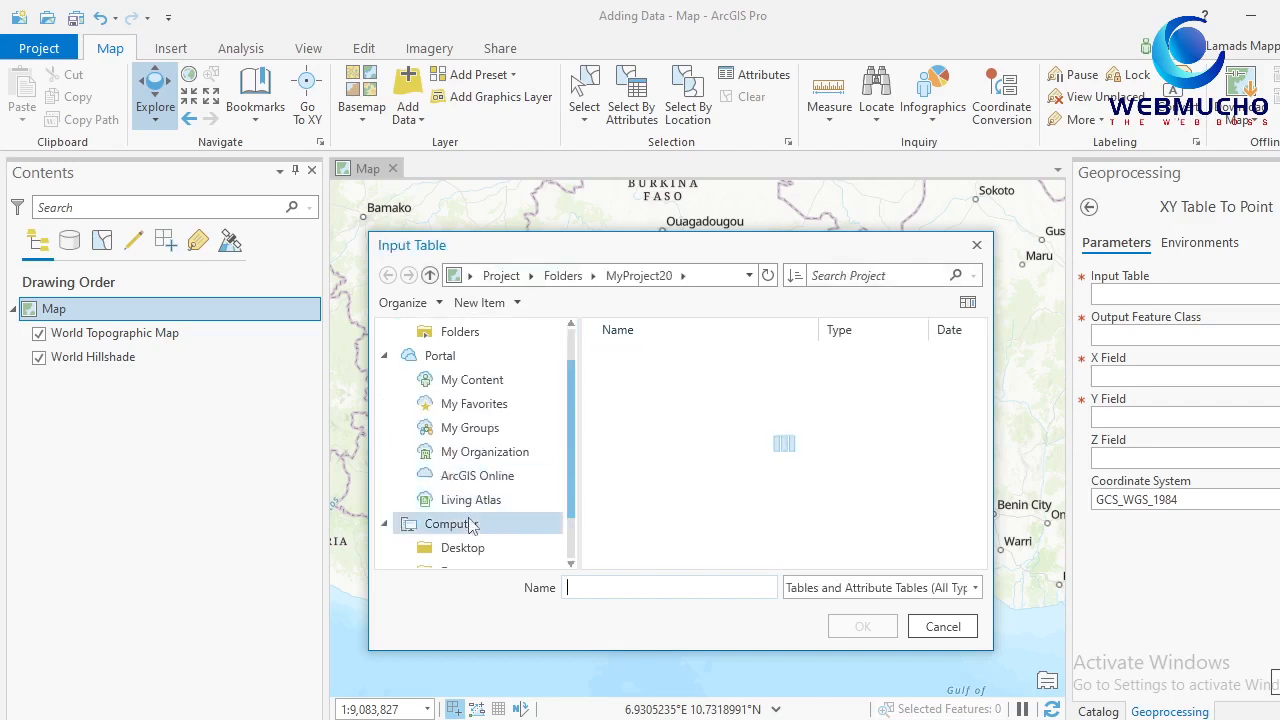
pyautogui.scroll(-1, 482, 455)
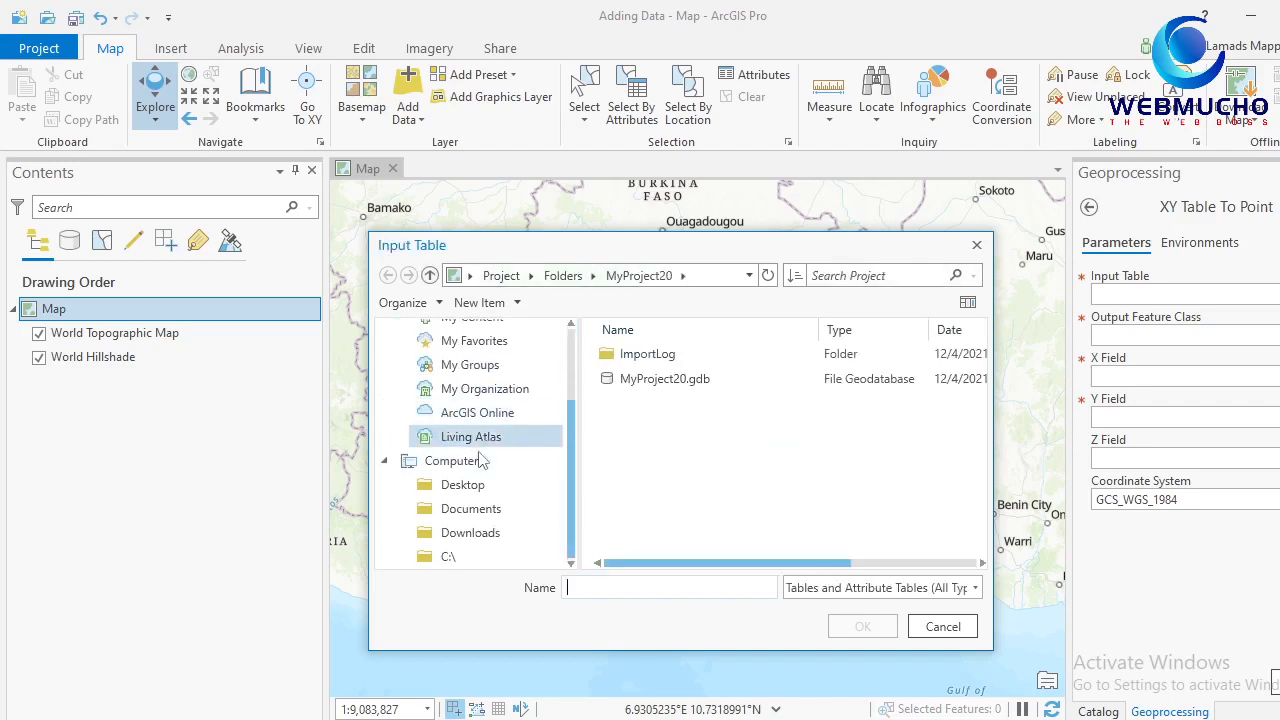
pyautogui.click(479, 514)
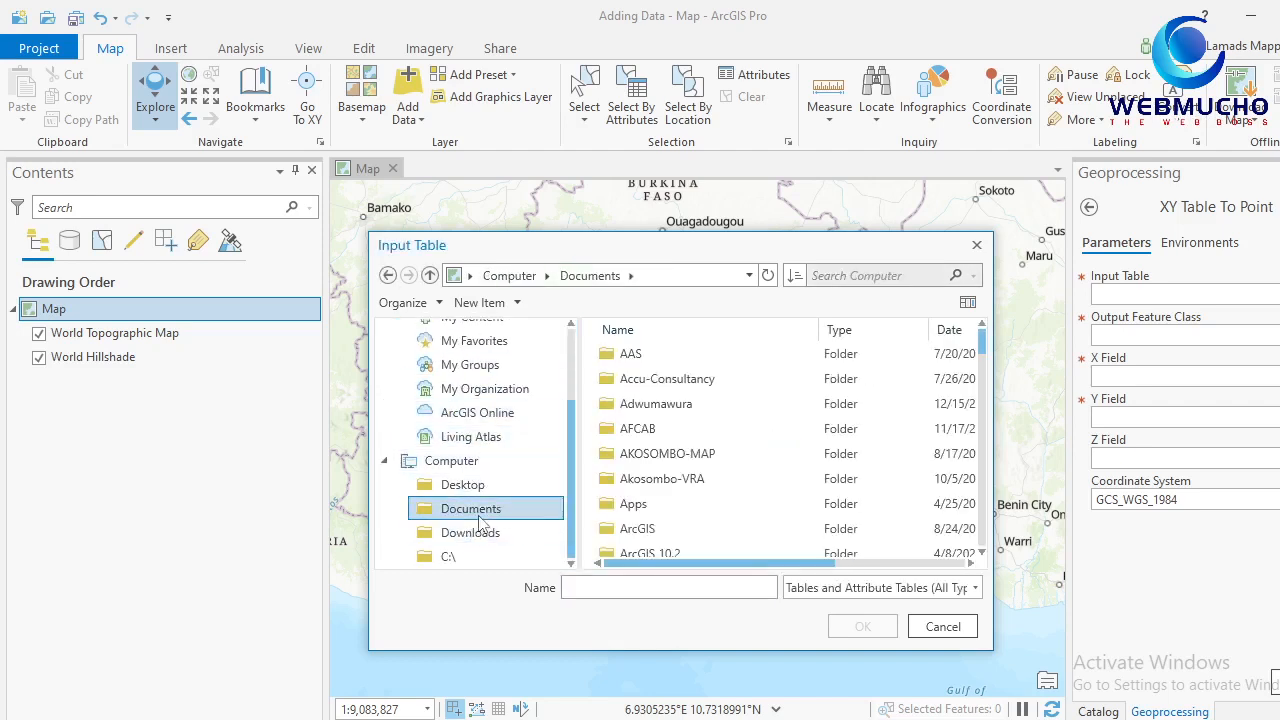
pyautogui.scroll(-2, 665, 500)
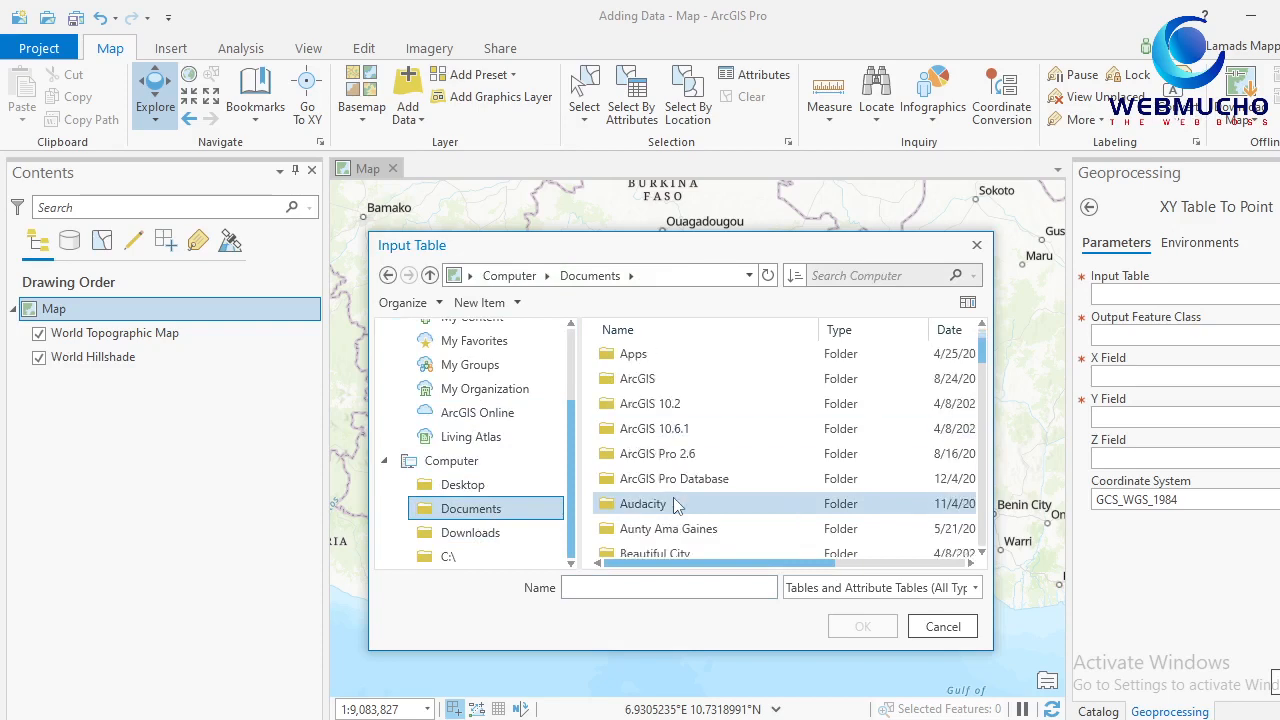
pyautogui.scroll(-3, 675, 505)
pyautogui.scroll(4, 683, 495)
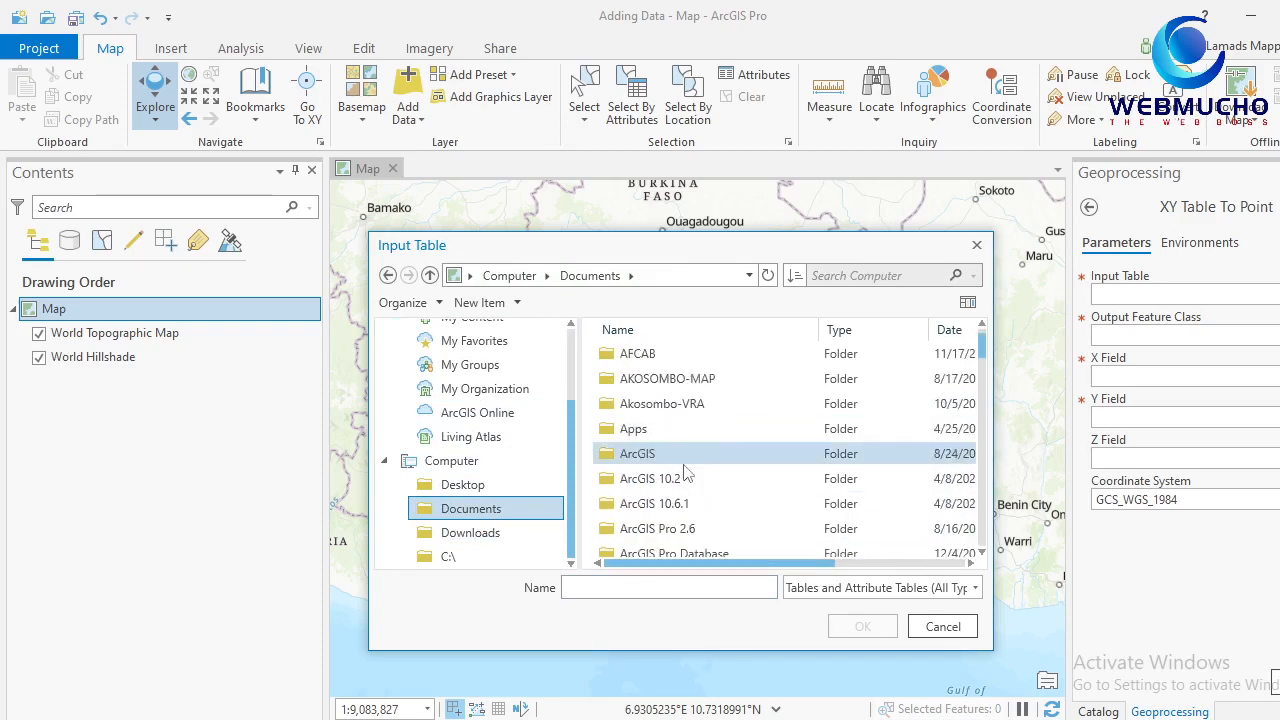
pyautogui.scroll(1, 675, 387)
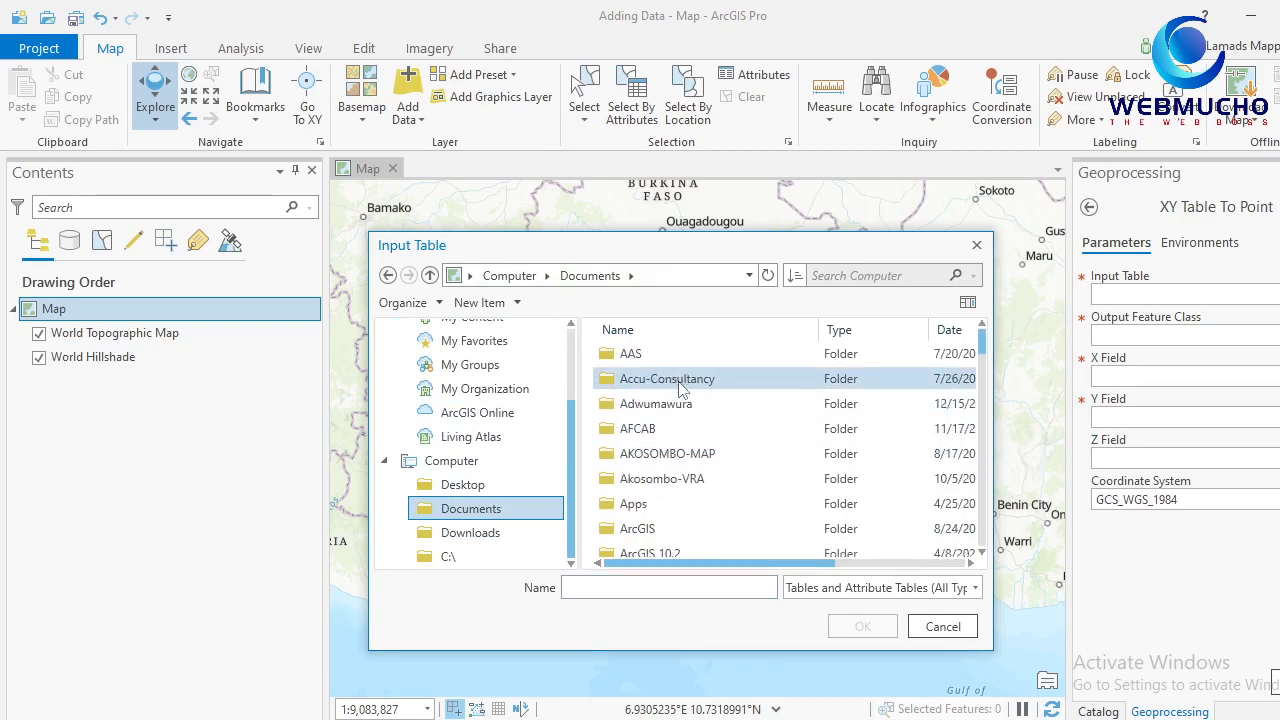
pyautogui.scroll(-3, 695, 450)
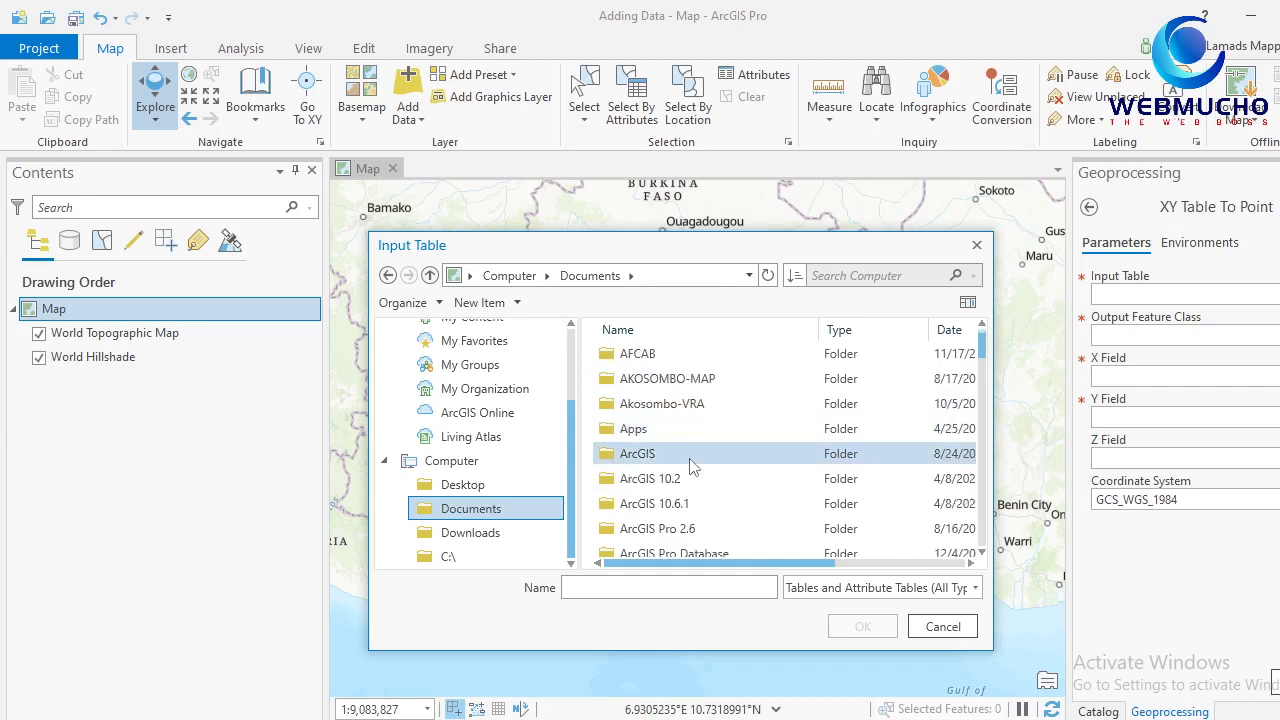
pyautogui.doubleClick(702, 404)
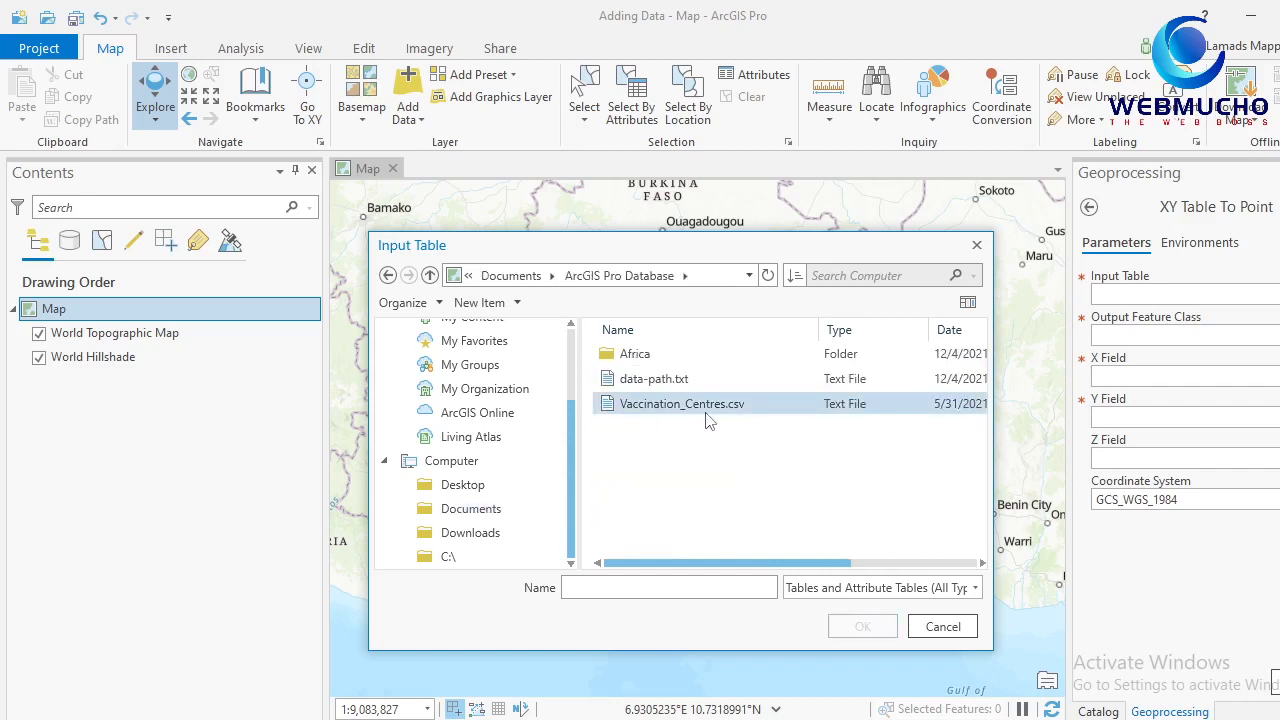
pyautogui.doubleClick(690, 403)
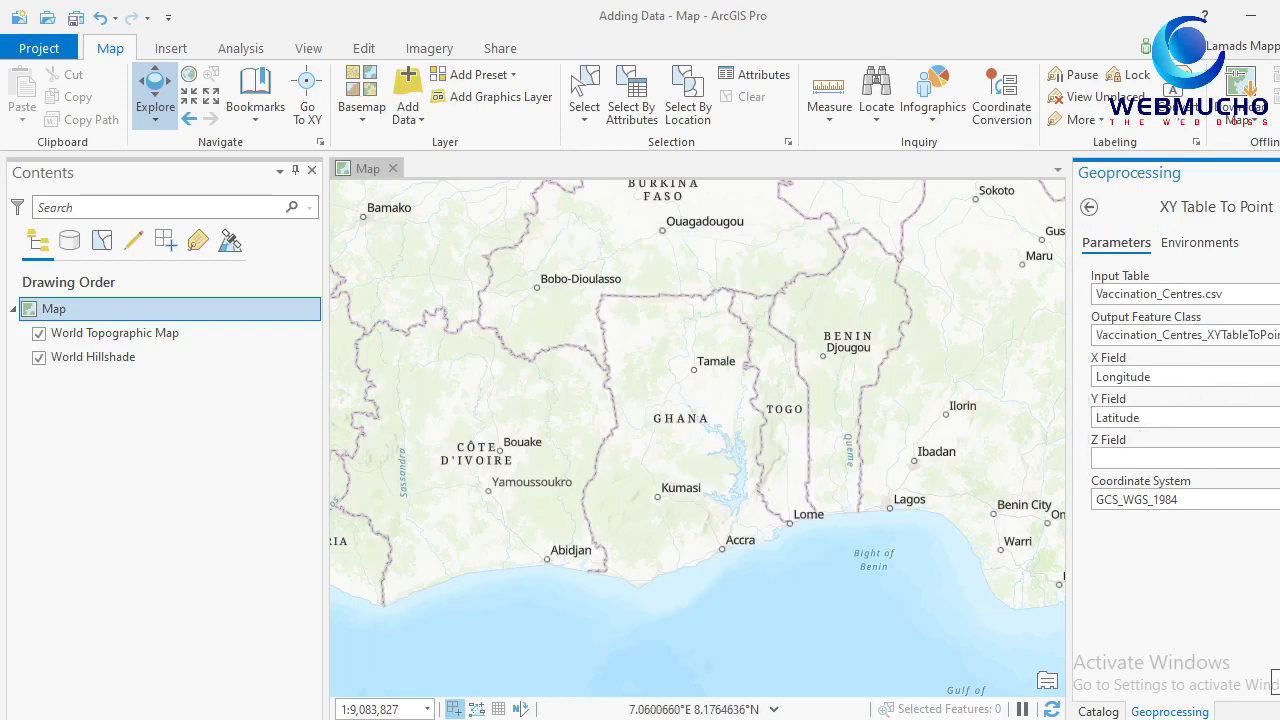
pyautogui.click(1272, 678)
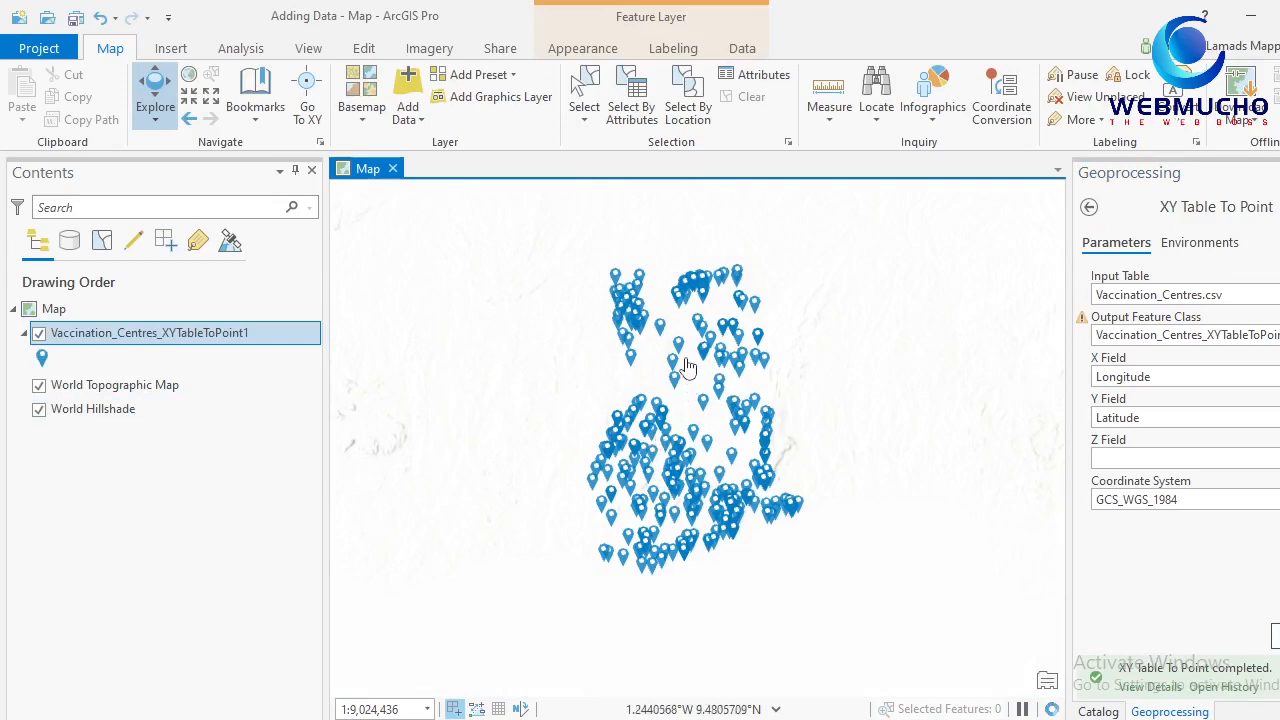
pyautogui.scroll(2, 681, 378)
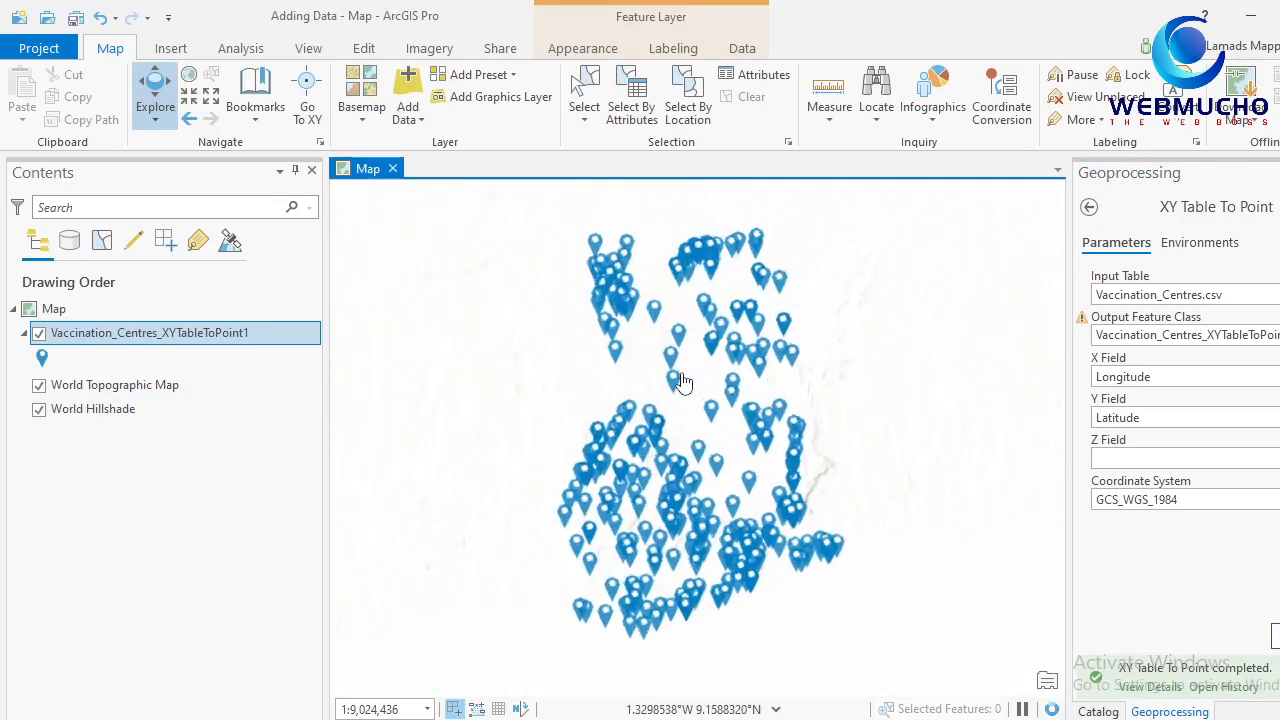
# - Remove the Vaccination_Centres_XYTableToPoint1 layer from the map
pyautogui.rightClick(243, 336)
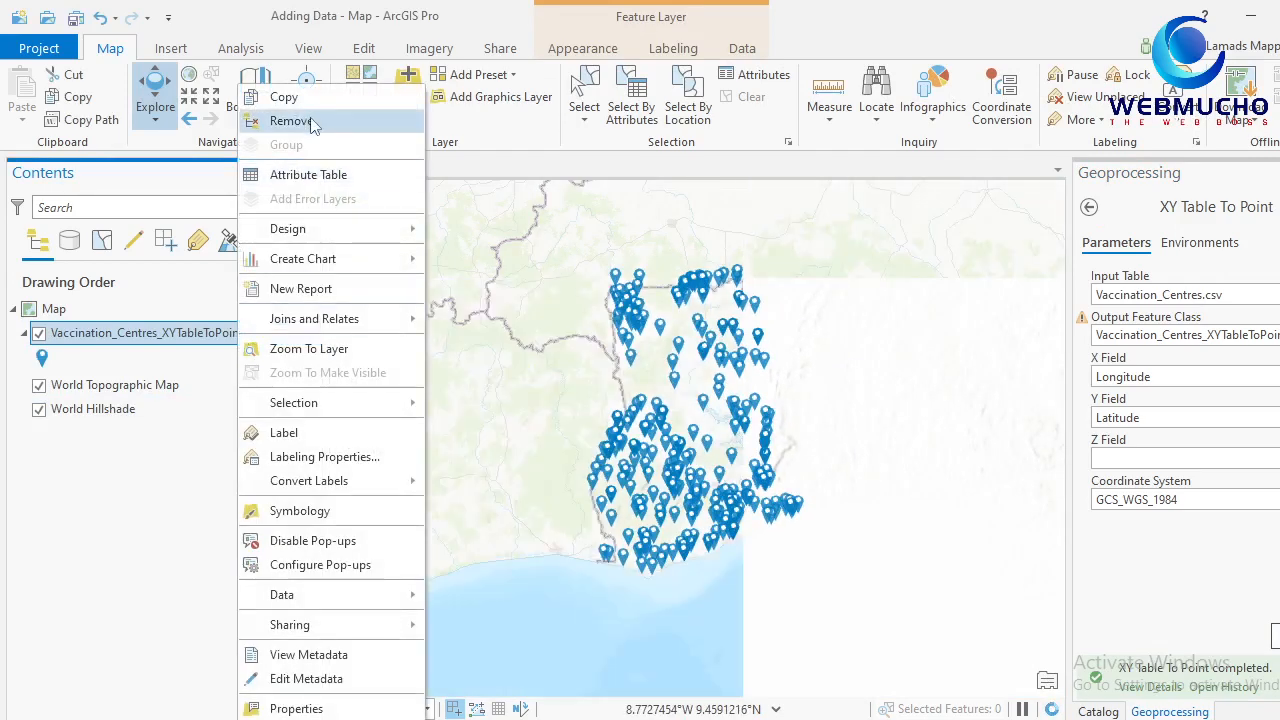
pyautogui.click(312, 121)
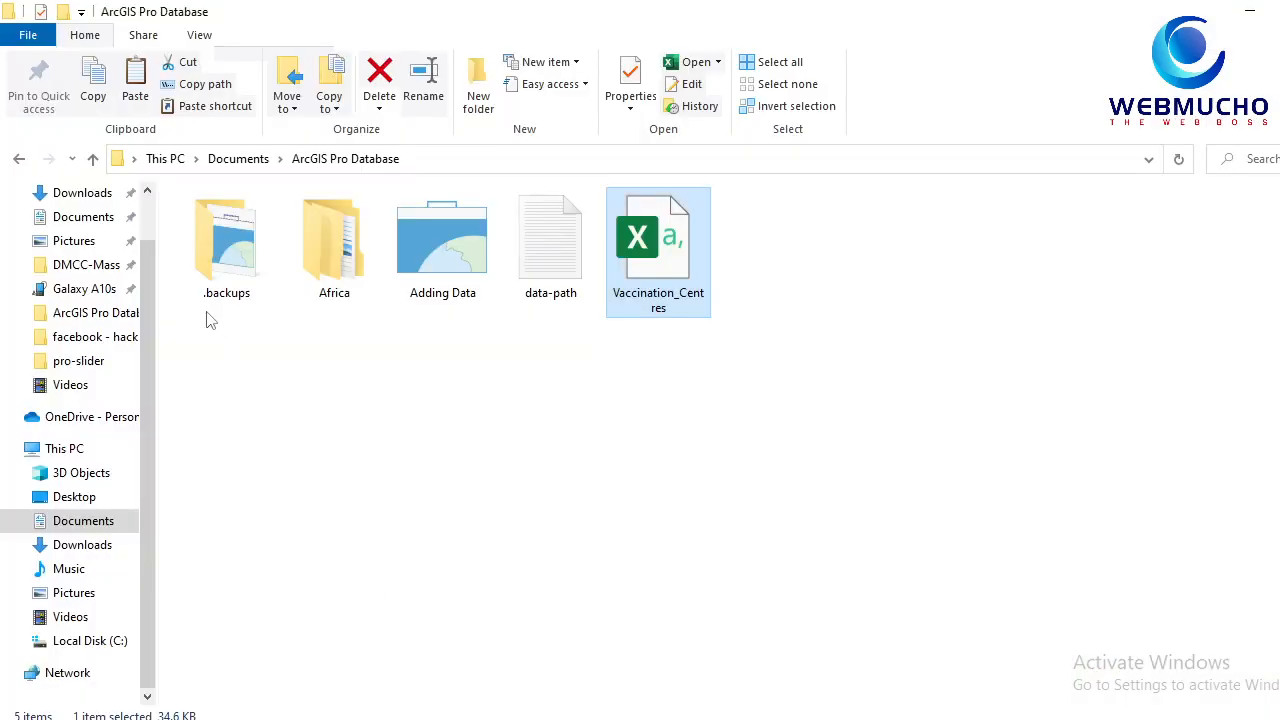
# - In File Explorer, copy the mom-merchants (3) file from Downloads into the Documents\ArcGIS Pro Database folder
pyautogui.click(93, 158)
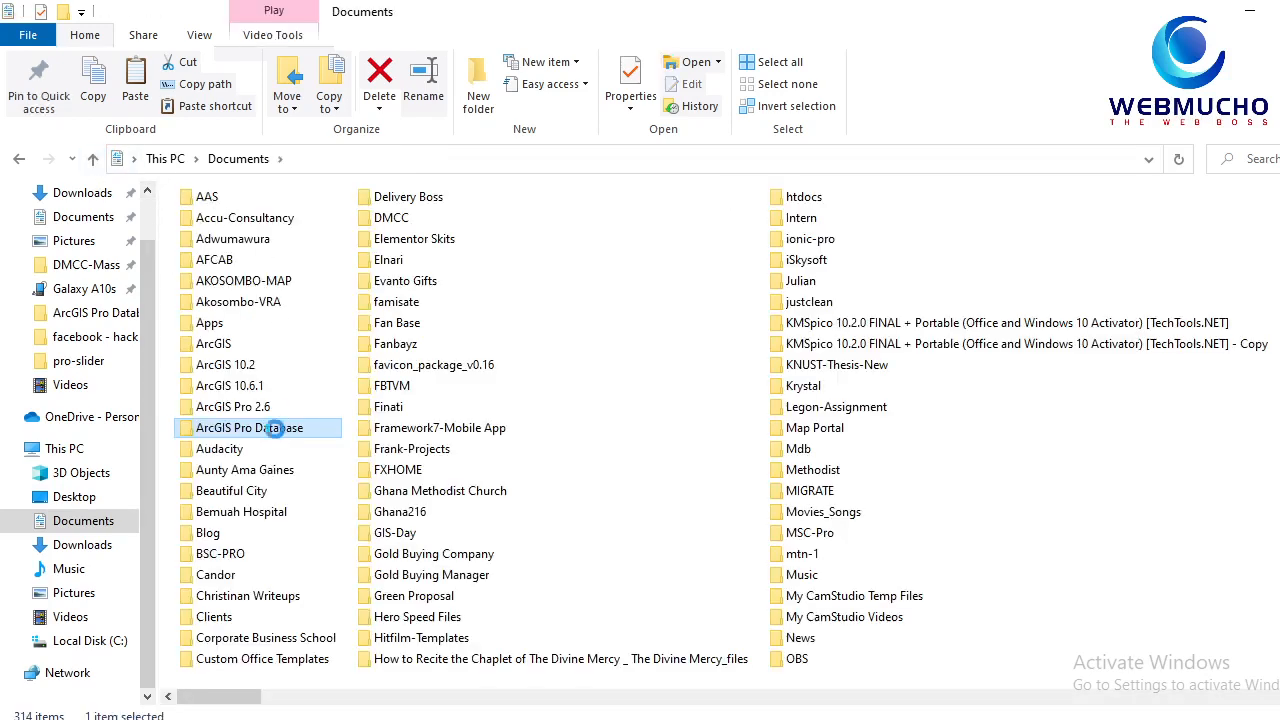
pyautogui.press('Return')
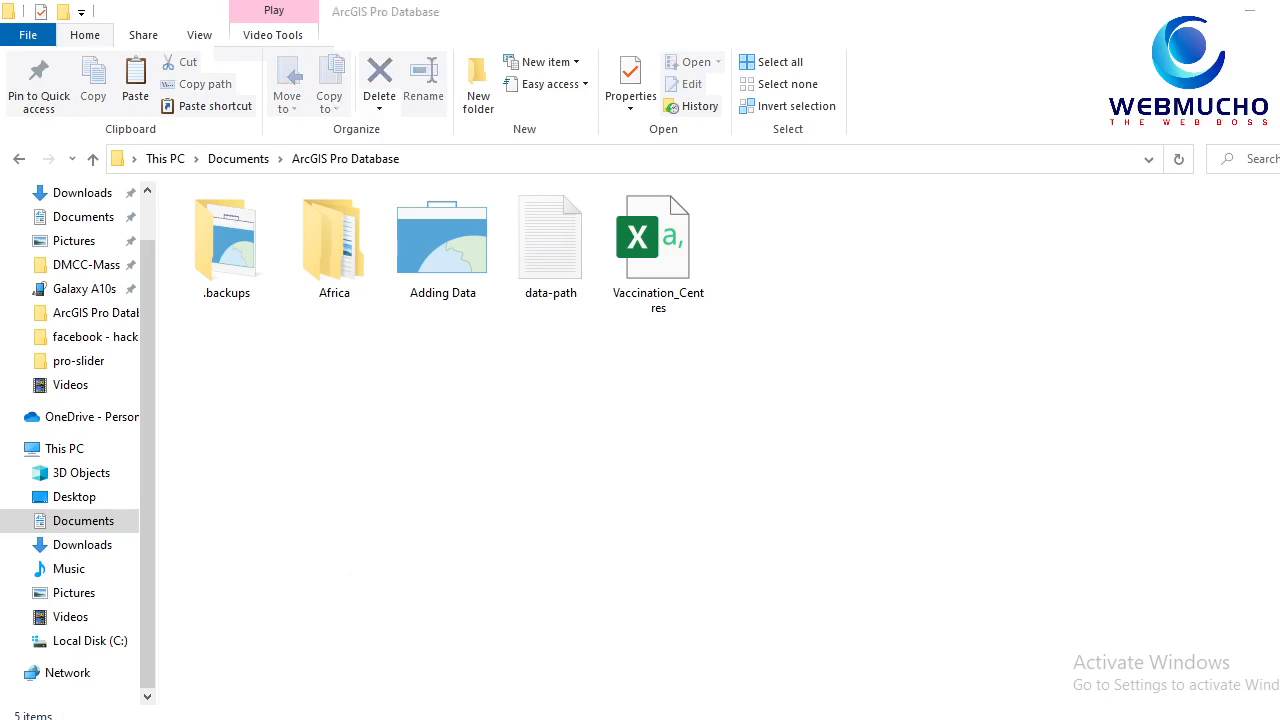
pyautogui.rightClick(467, 719)
pyautogui.click(432, 643)
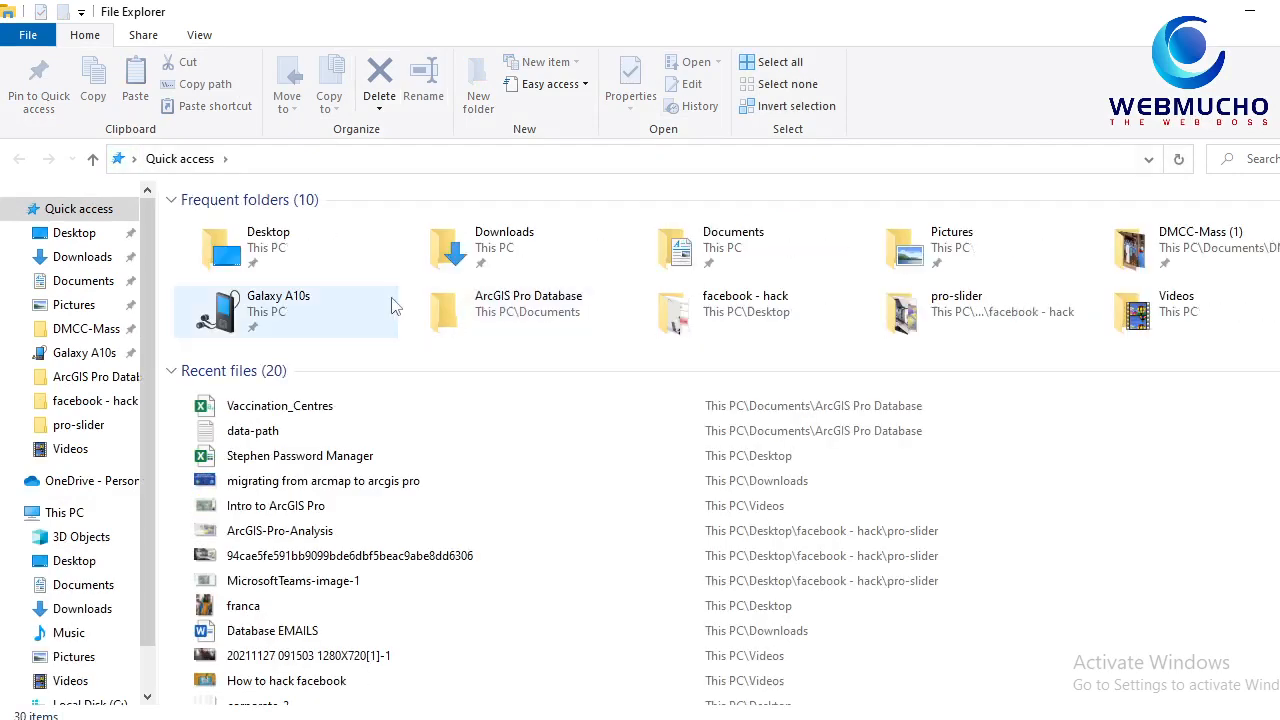
pyautogui.click(85, 257)
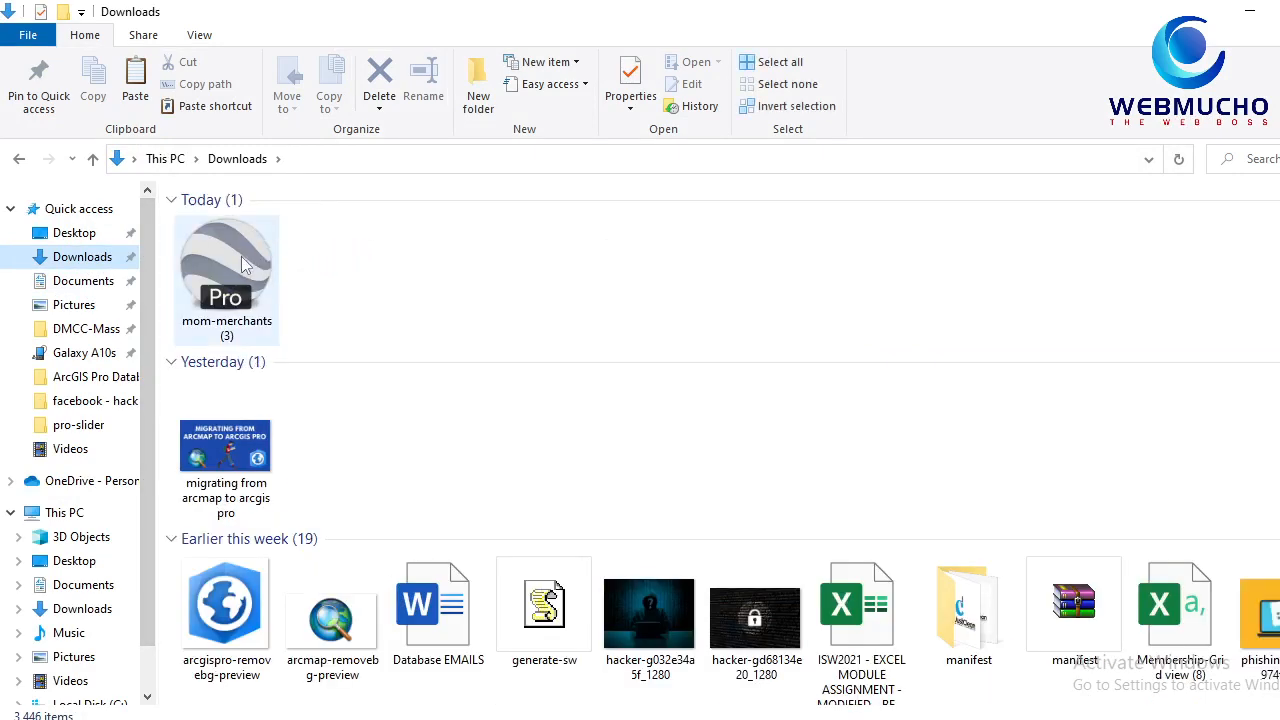
pyautogui.doubleClick(240, 266)
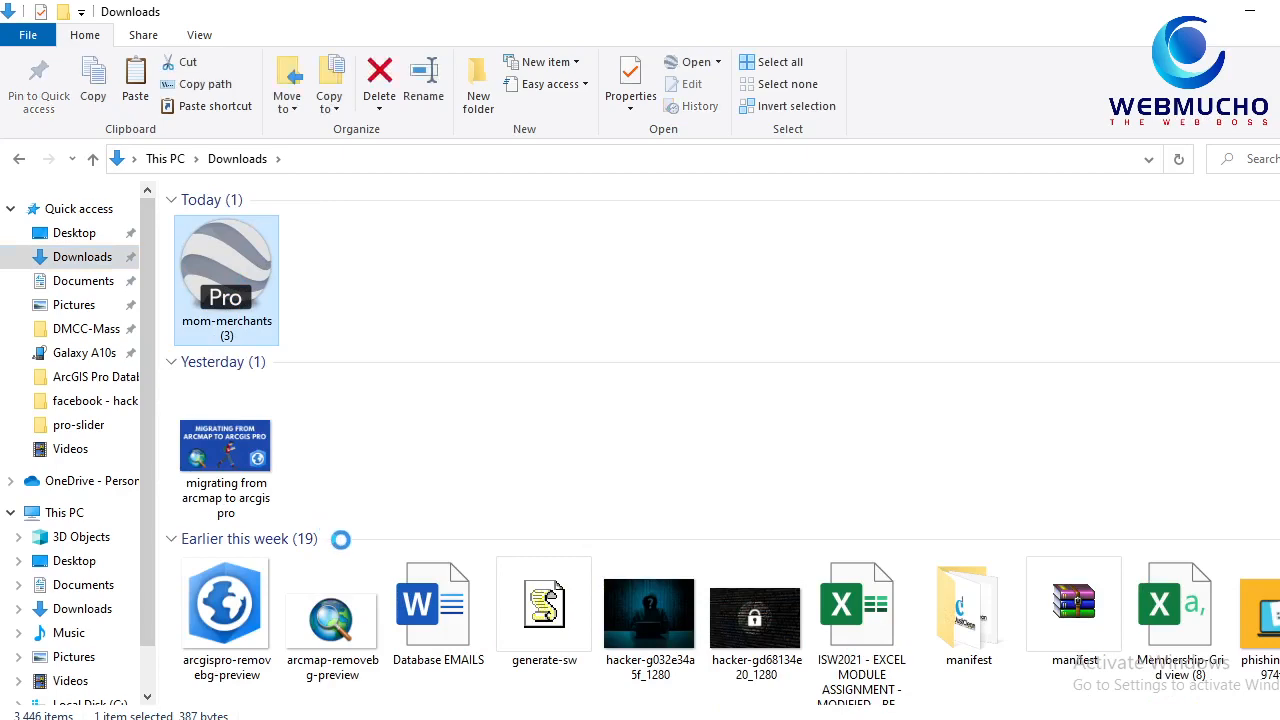
pyautogui.rightClick(262, 318)
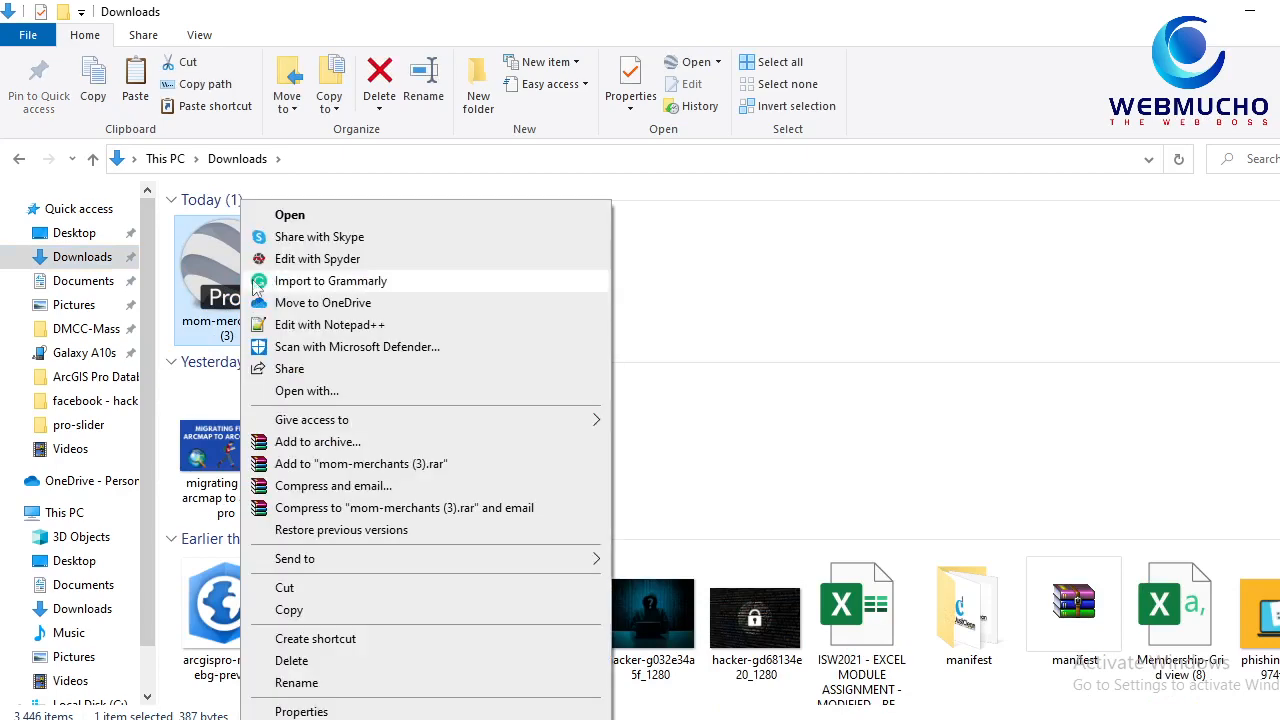
pyautogui.click(336, 615)
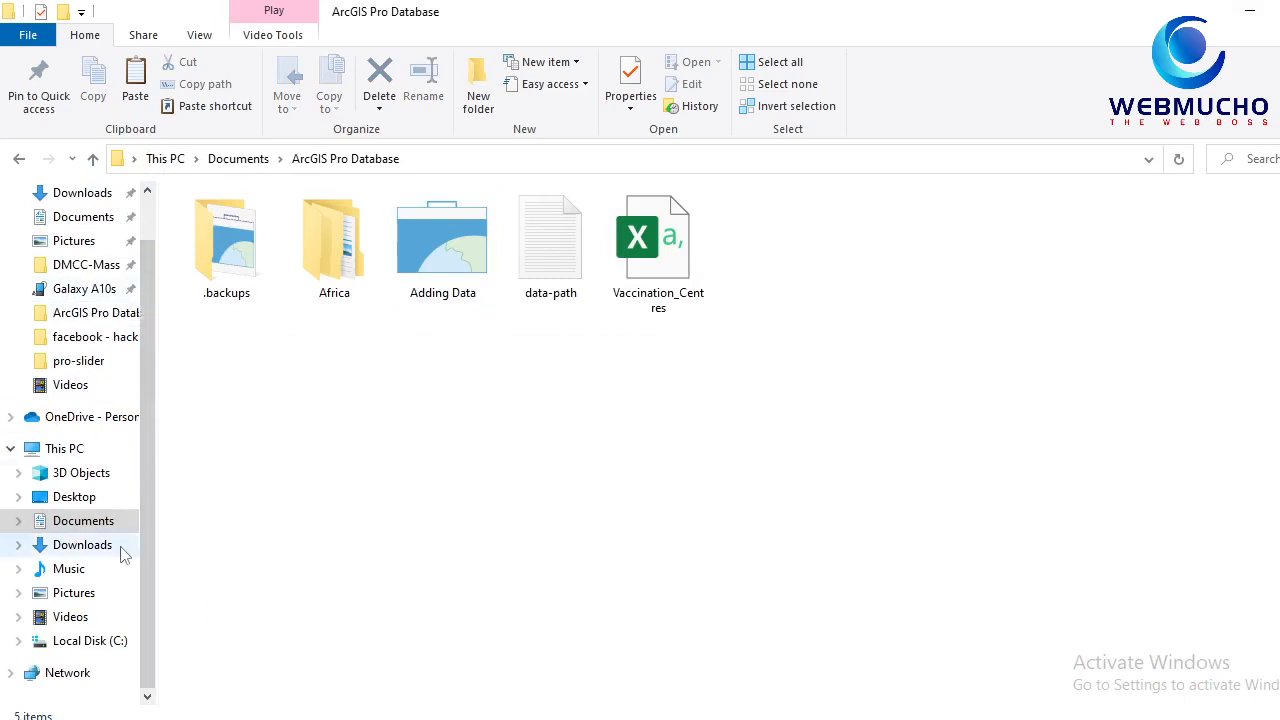
pyautogui.rightClick(510, 398)
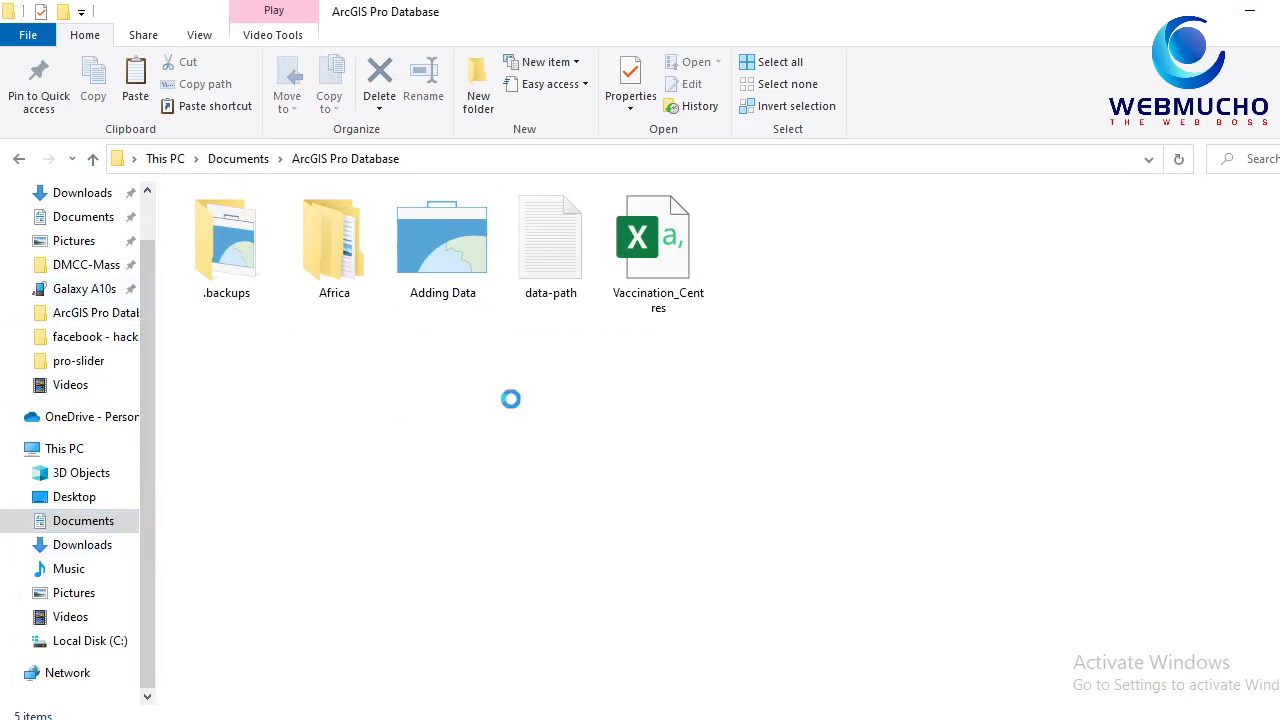
pyautogui.click(560, 208)
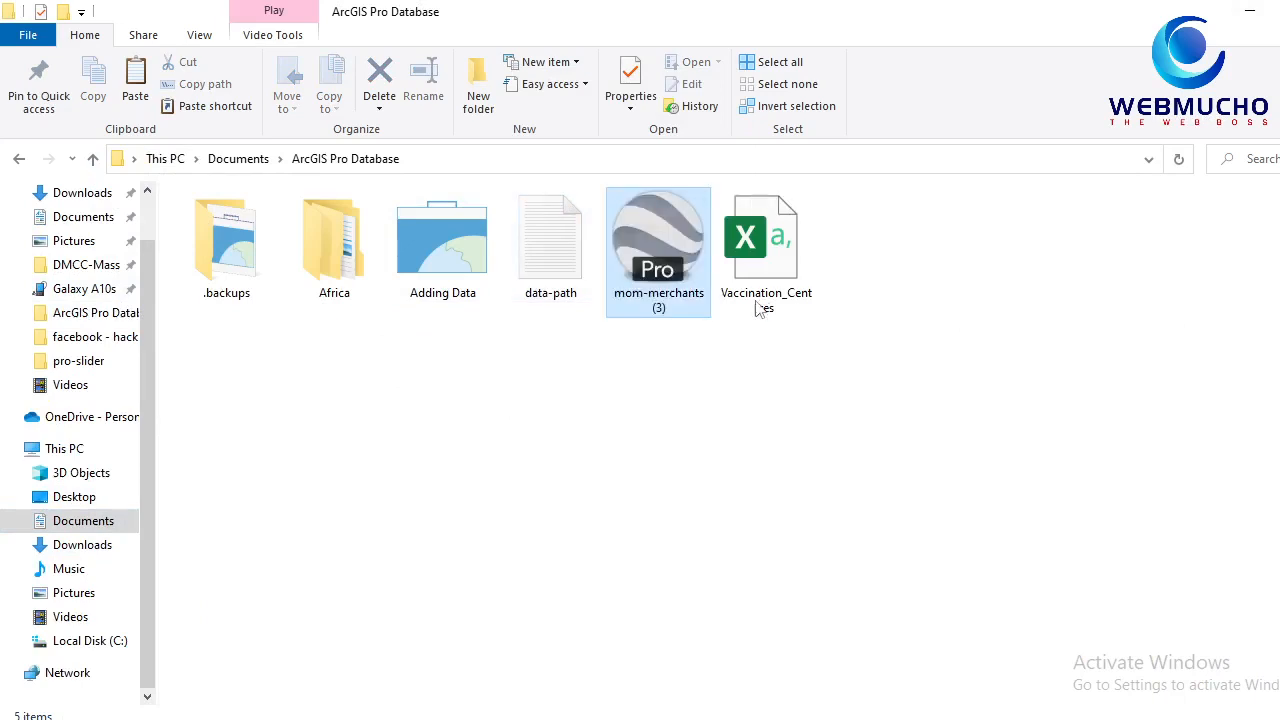
# - Rename the copied KML file in the ArcGIS Pro Database folder as momo-merchants
pyautogui.click(676, 306)
pyautogui.click(677, 307)
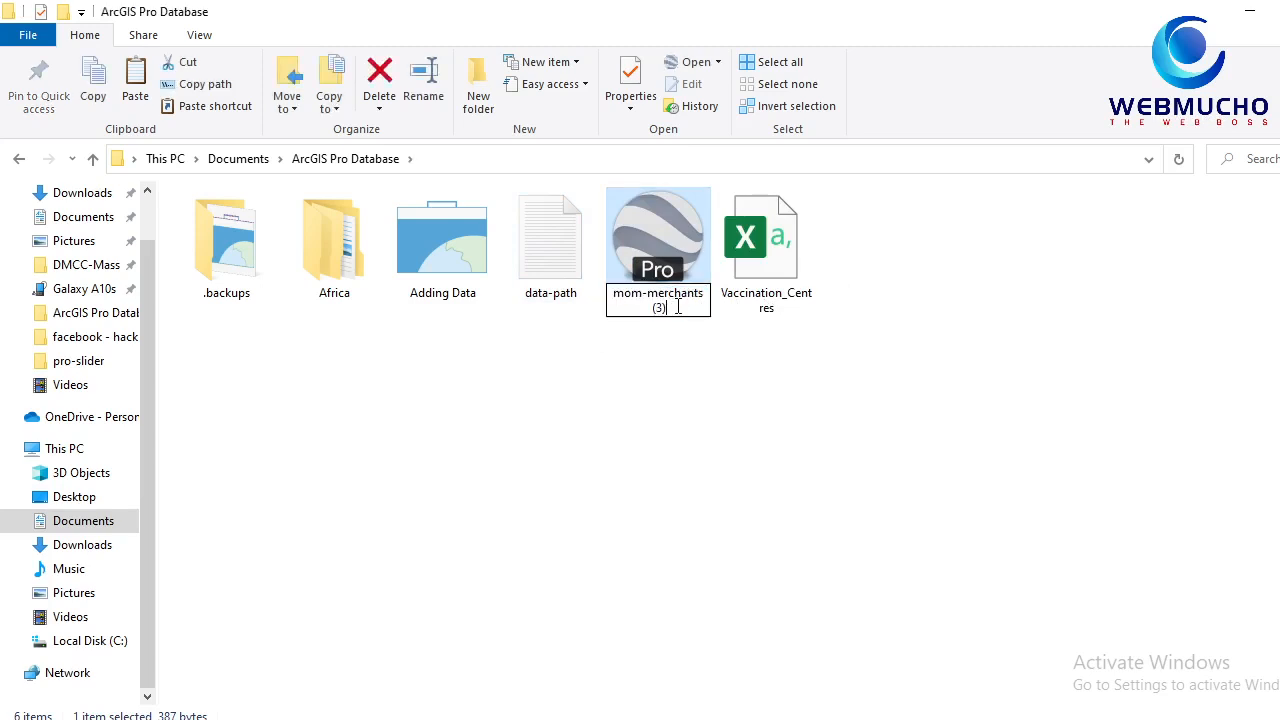
pyautogui.press('BackSpace')
pyautogui.press('BackSpace')
pyautogui.press('BackSpace')
pyautogui.press('BackSpace')
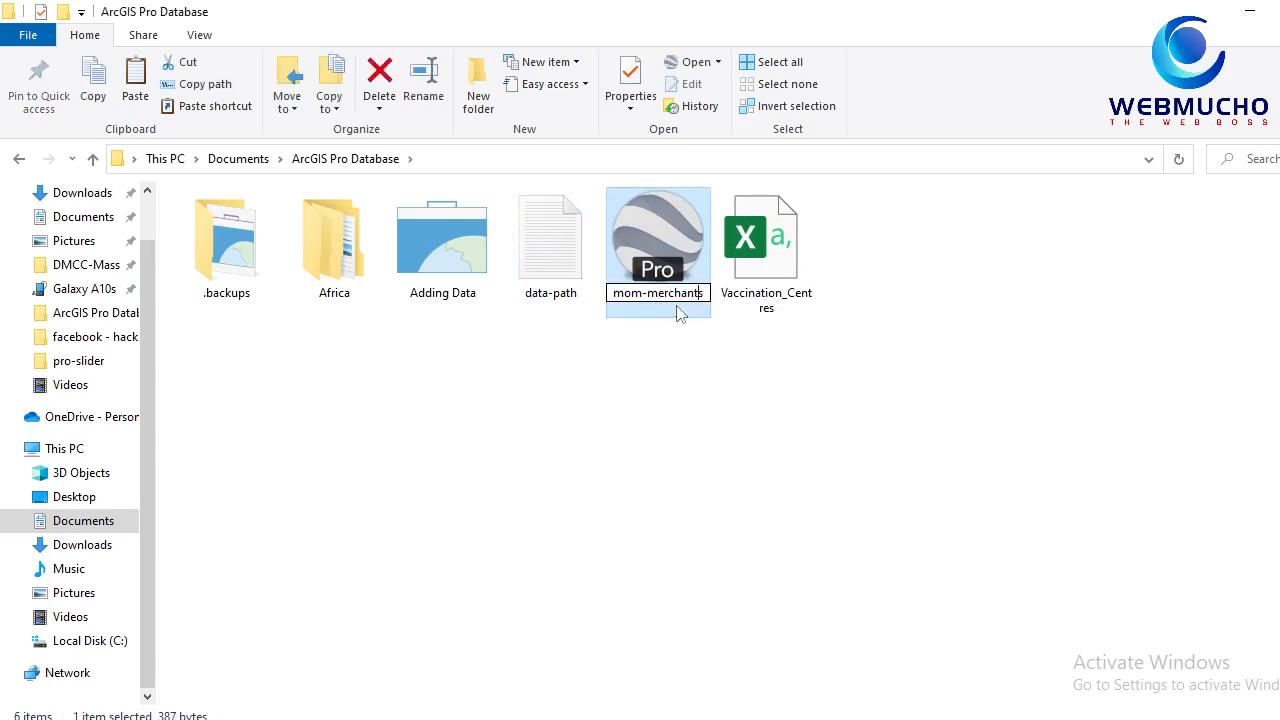
pyautogui.write('o')
pyautogui.press('Return')
pyautogui.click(757, 575)
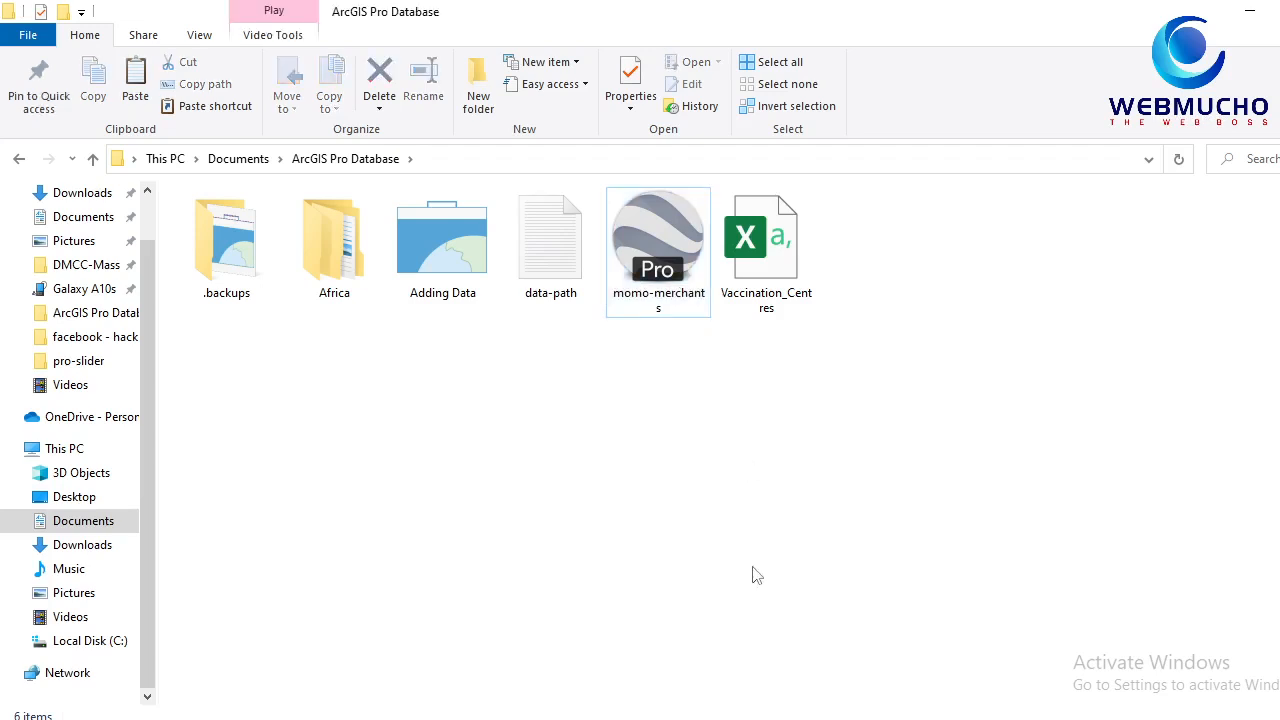
# - Back in ArcGIS Pro, refresh the ArcGIS Pro Database folder connection in the catalog and add momo-merchants.kml to the map
pyautogui.click(715, 718)
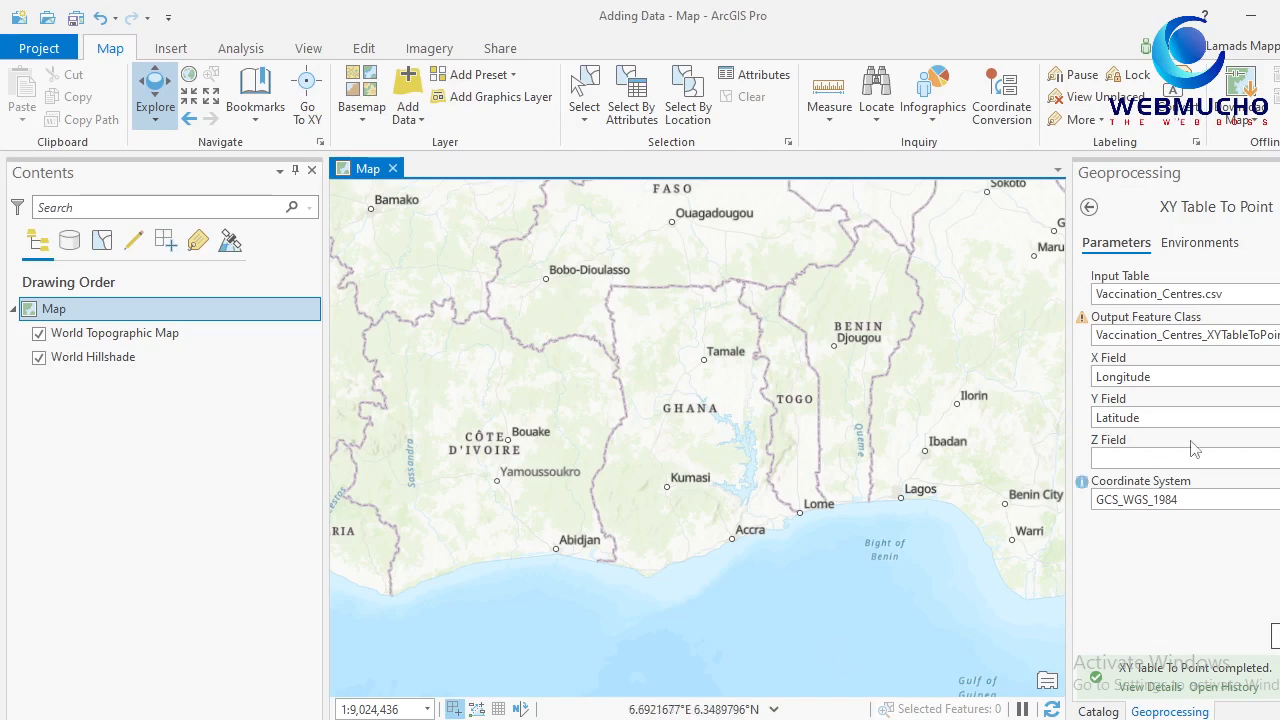
pyautogui.click(1098, 711)
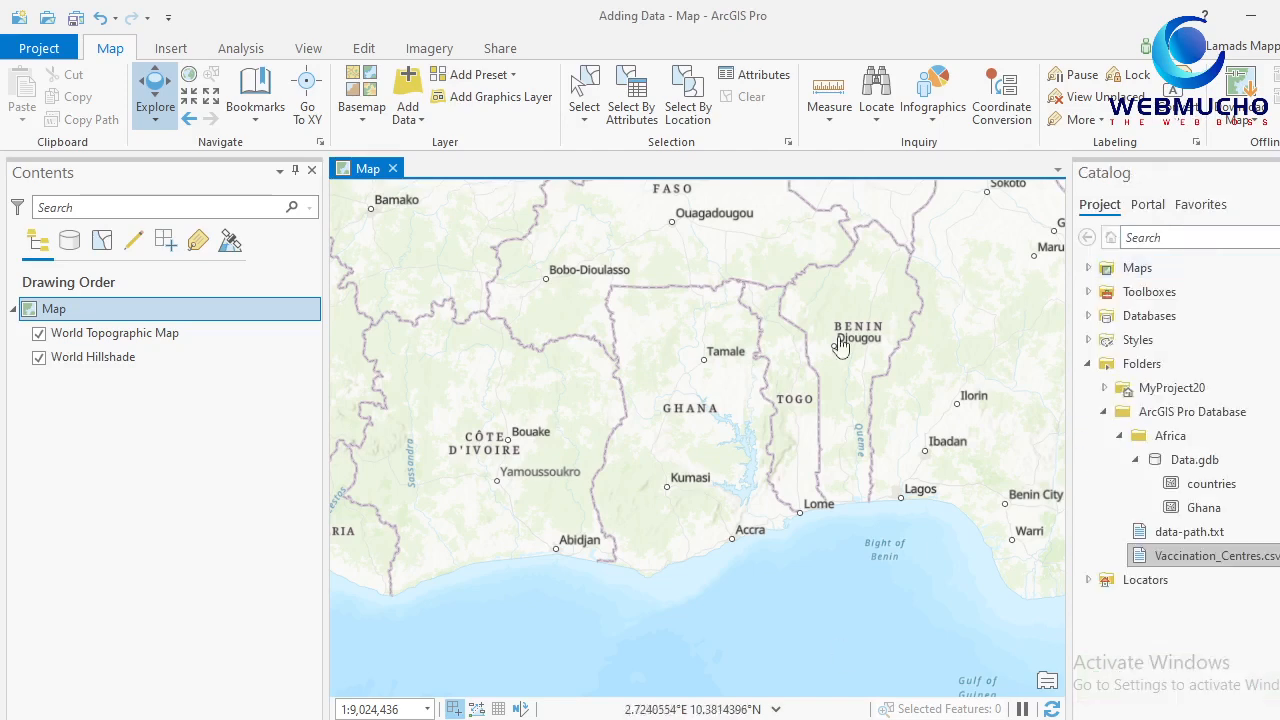
pyautogui.moveTo(724, 383)
pyautogui.mouseDown()
pyautogui.moveTo(704, 377)
pyautogui.moveTo(703, 393)
pyautogui.mouseUp()
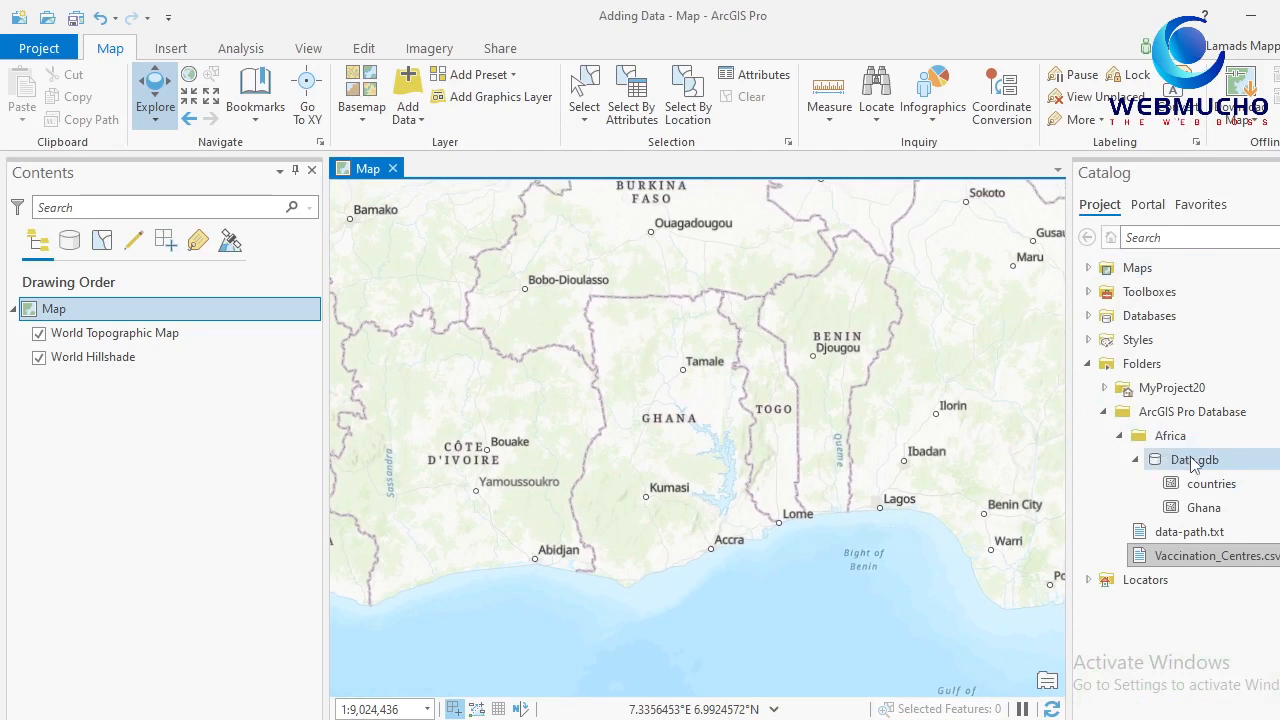
pyautogui.moveTo(1193, 464)
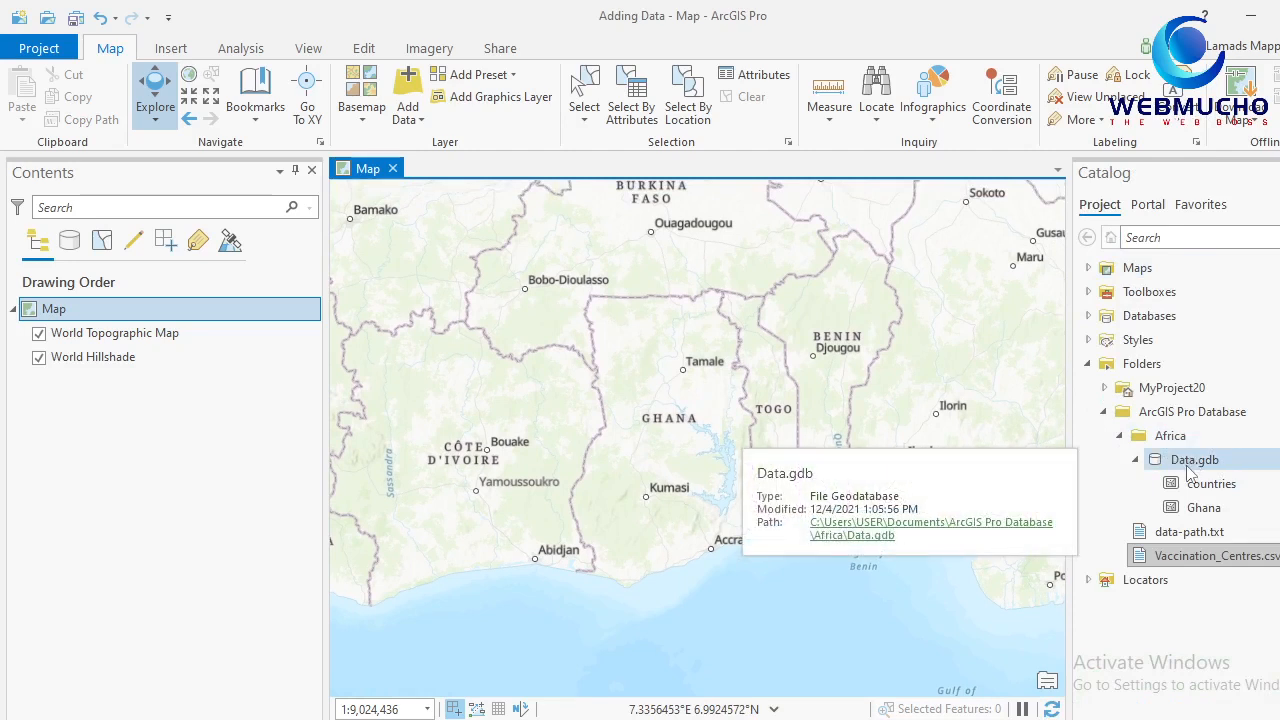
pyautogui.rightClick(1186, 412)
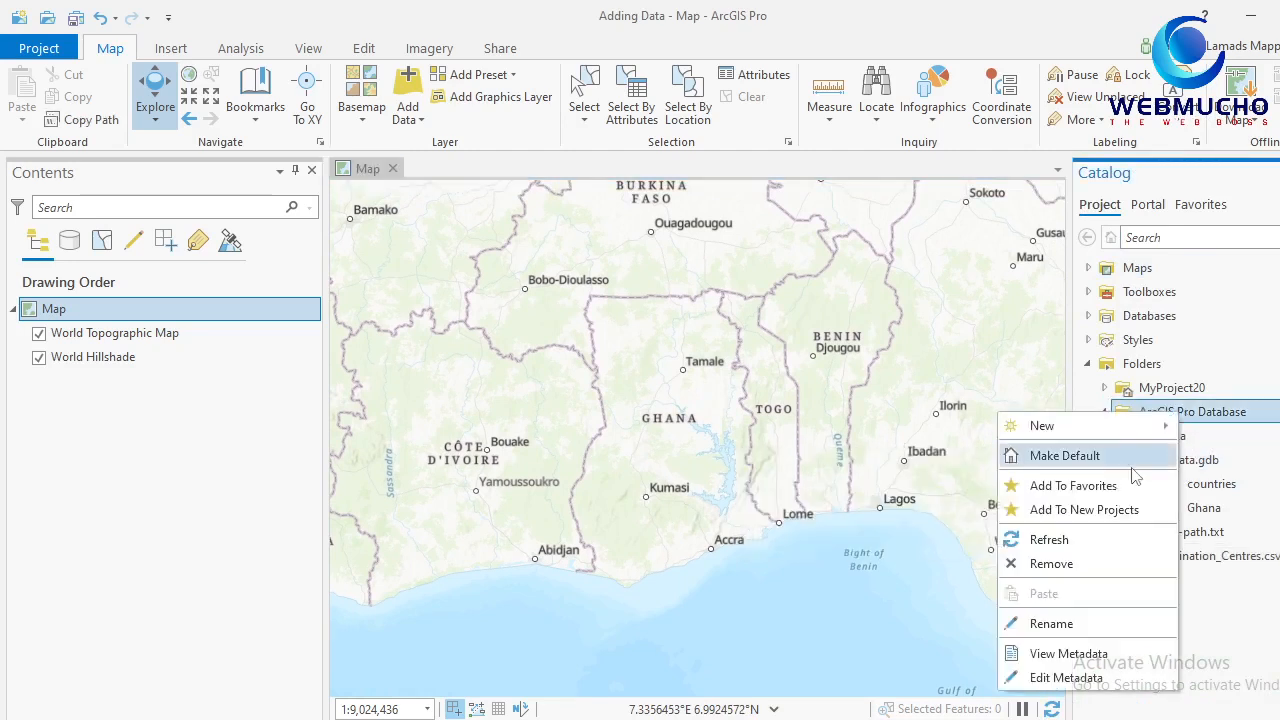
pyautogui.click(1086, 539)
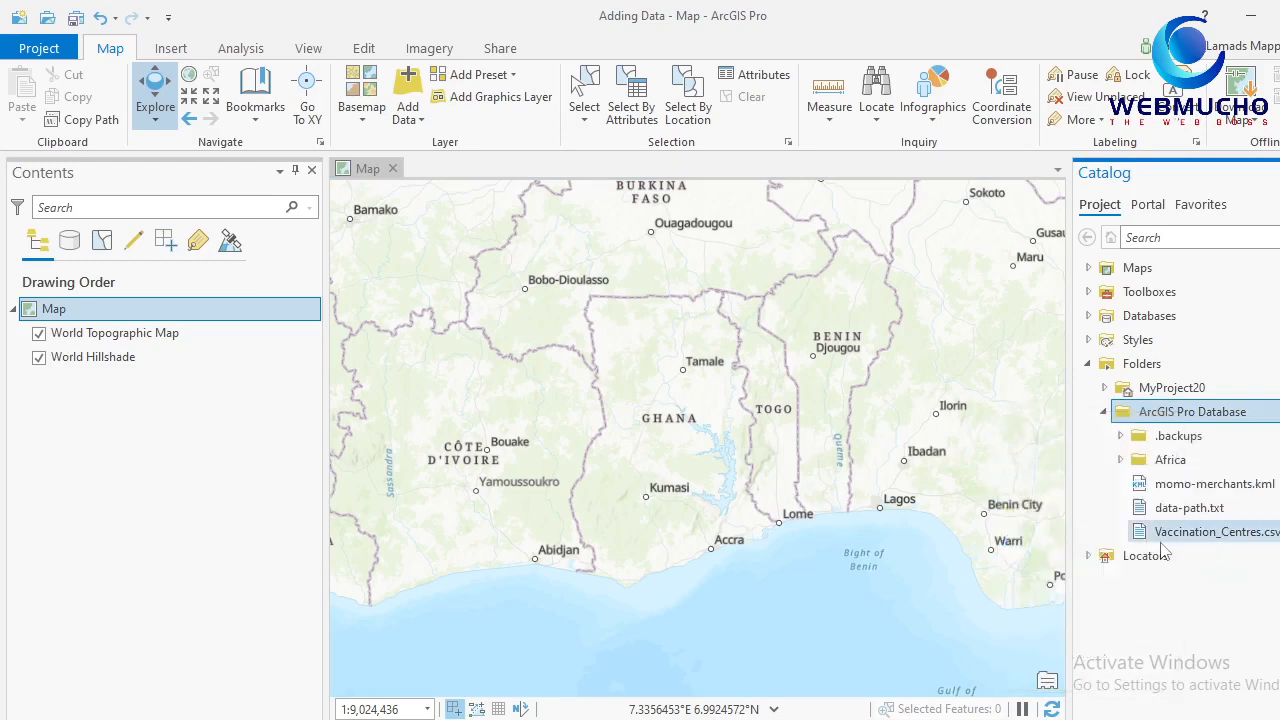
pyautogui.moveTo(1189, 489)
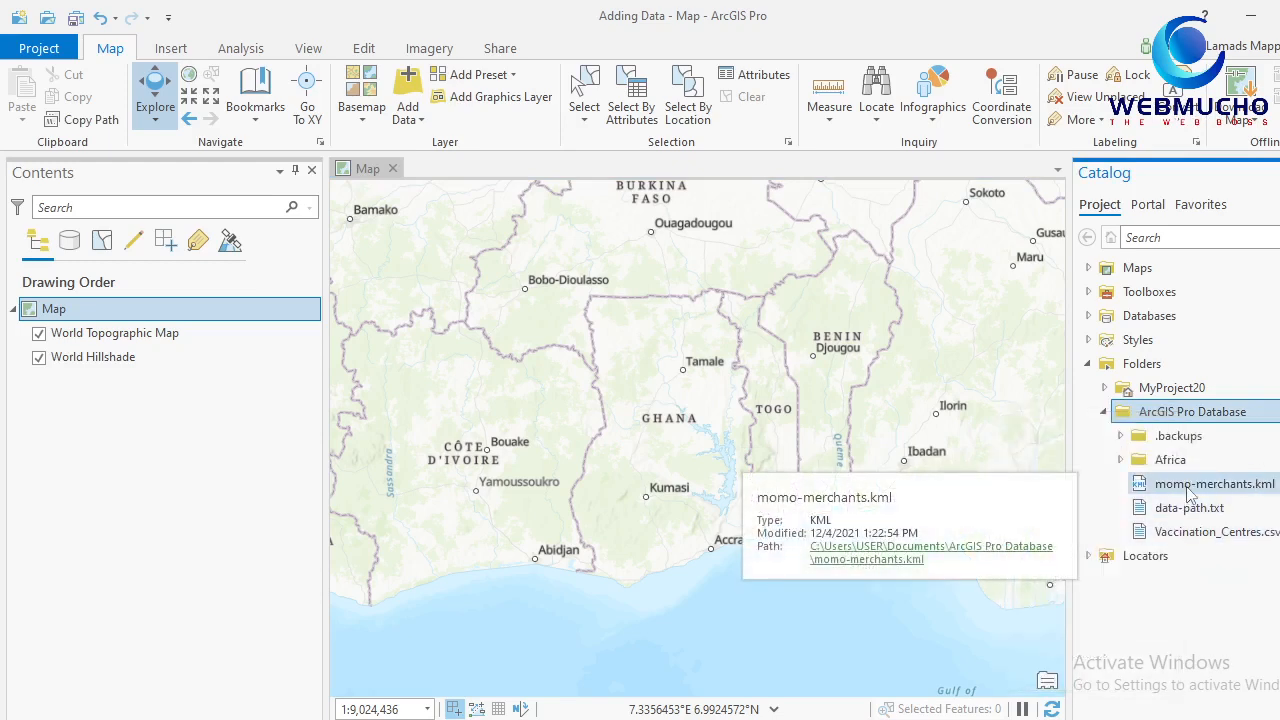
pyautogui.moveTo(1207, 489); pyautogui.dragTo(715, 425)
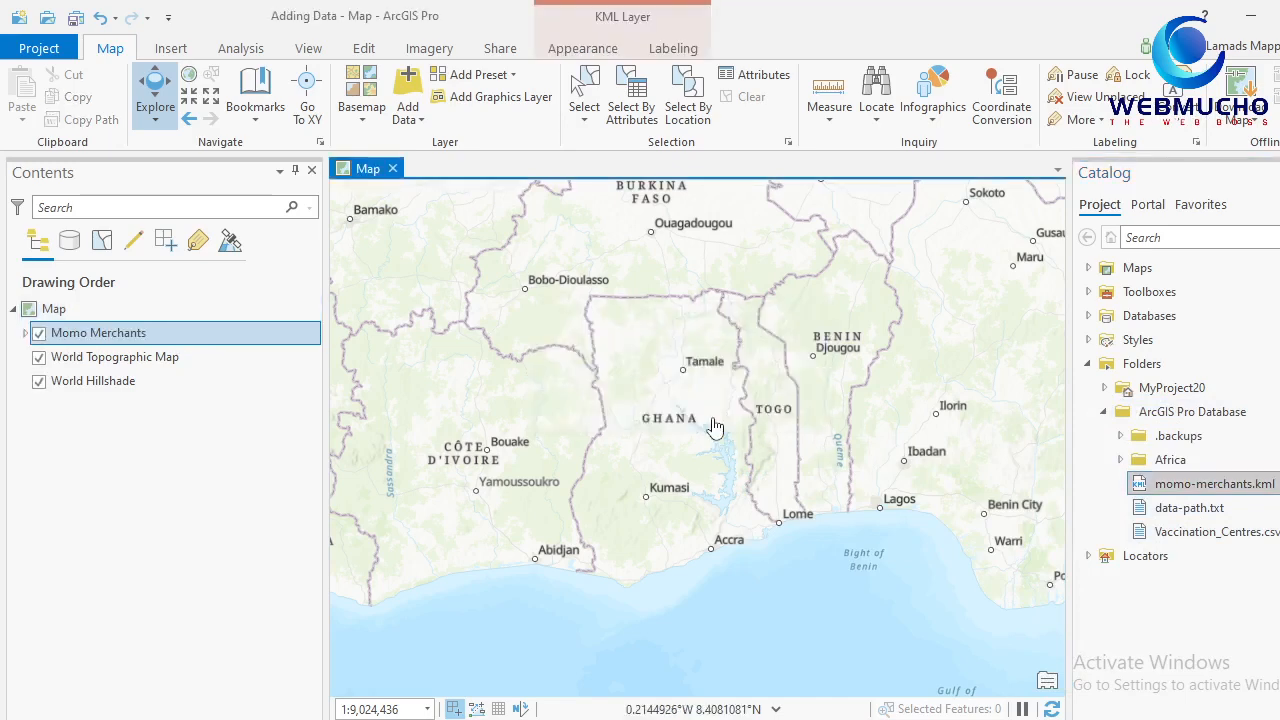
# - Expand the Momo Merchants KML layer and examine its points around Accra up close
pyautogui.click(21, 336)
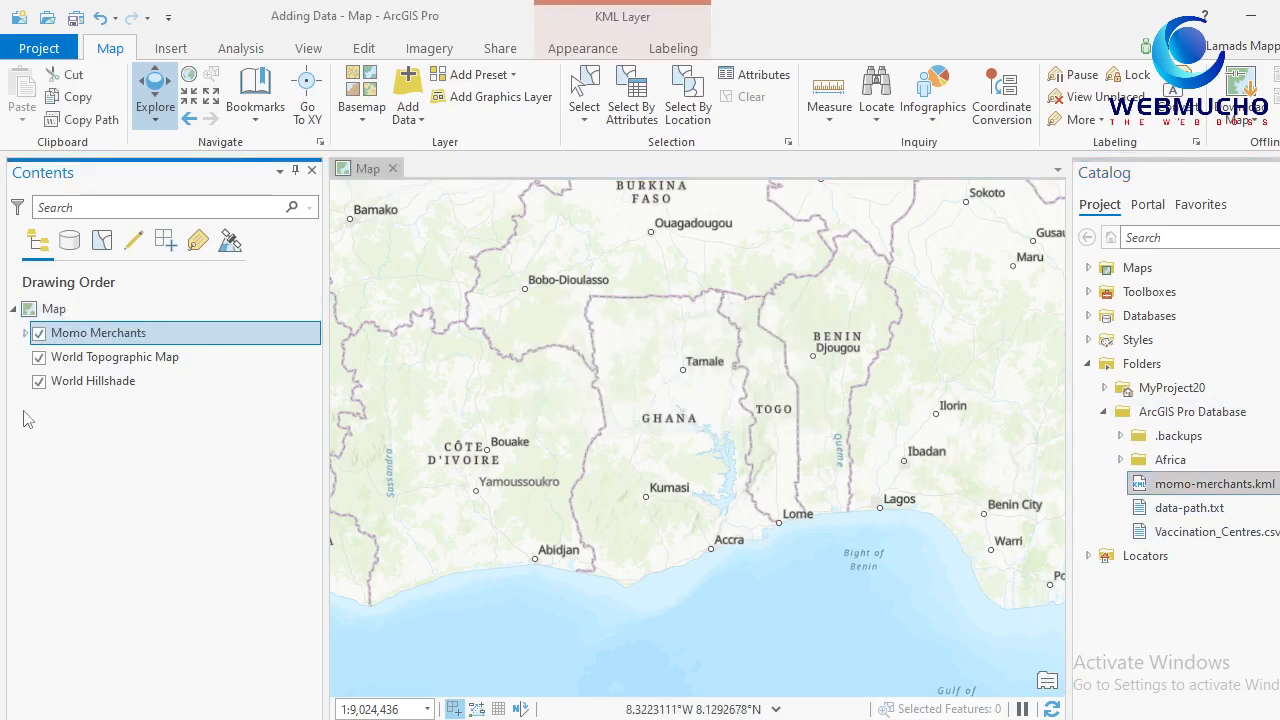
pyautogui.click(23, 333)
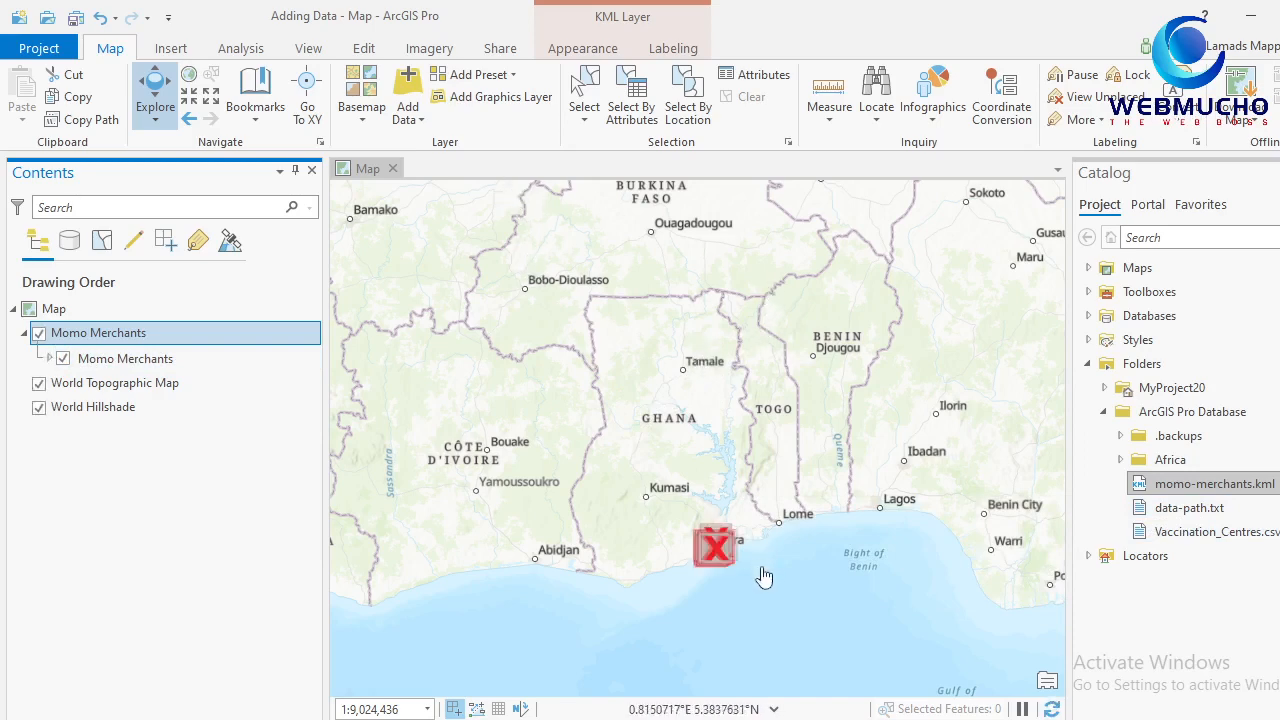
pyautogui.scroll(5, 720, 571)
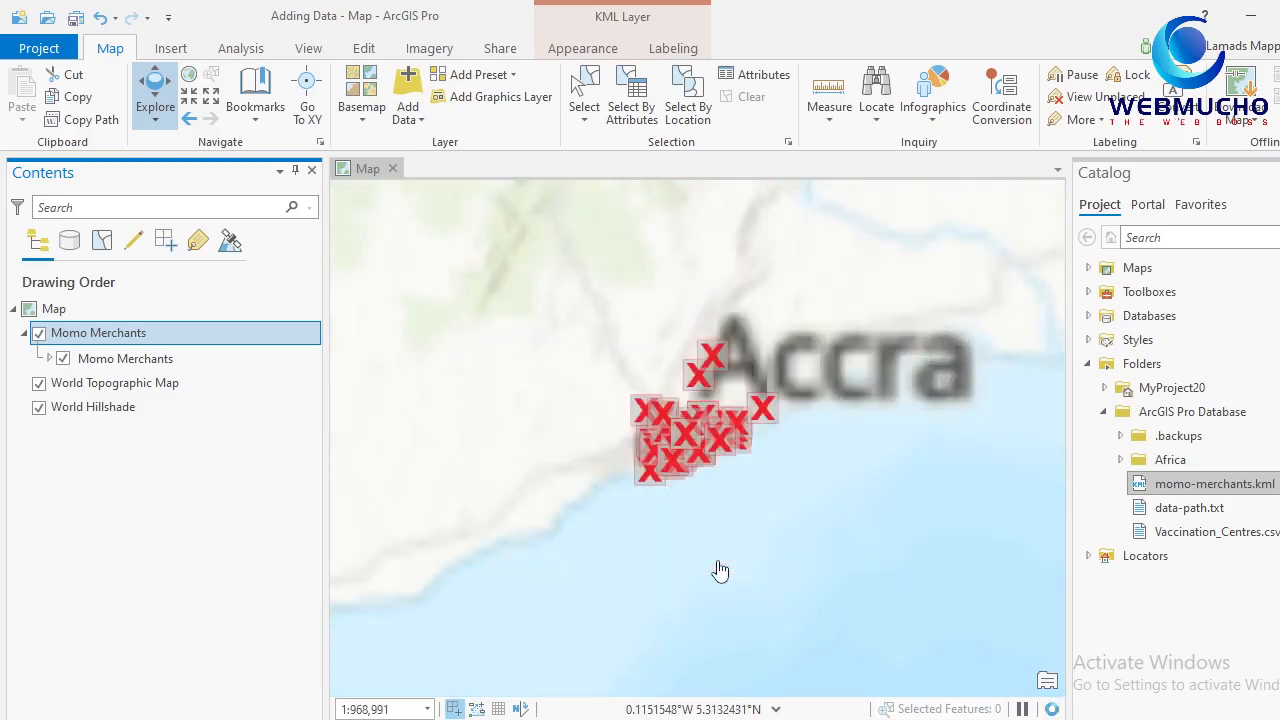
pyautogui.scroll(3, 670, 458)
pyautogui.scroll(2, 670, 458)
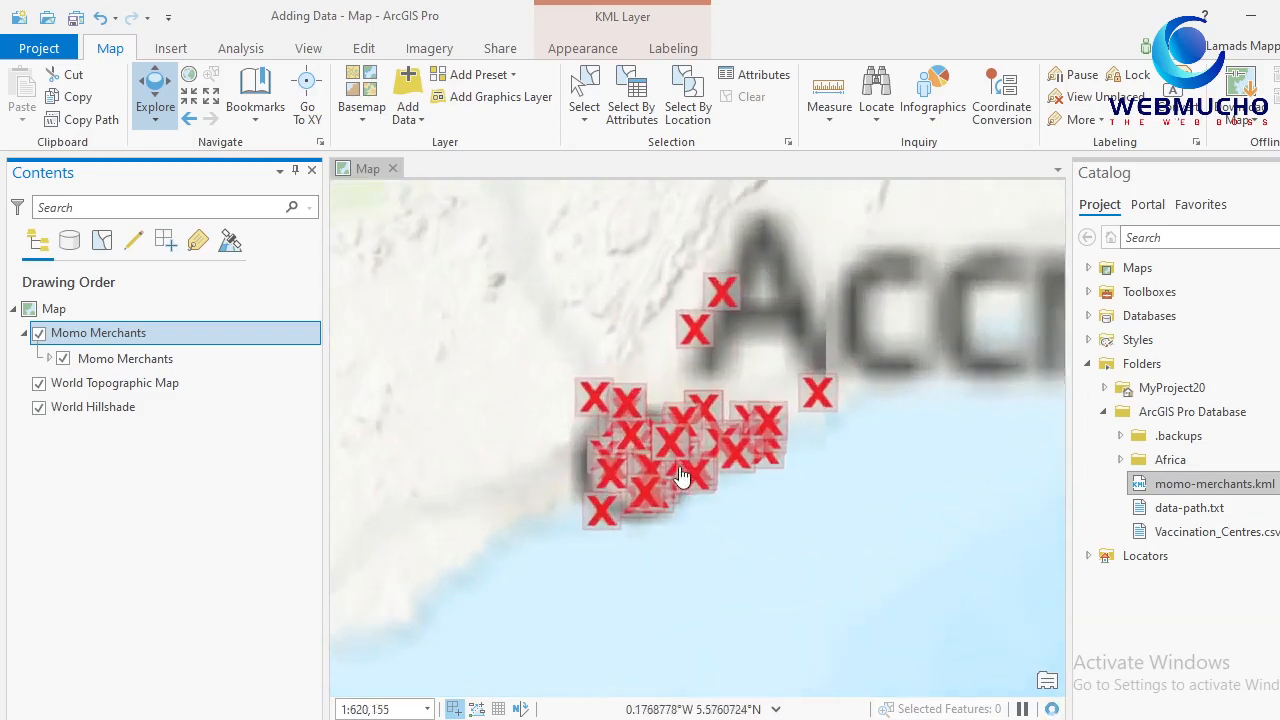
pyautogui.scroll(2, 680, 475)
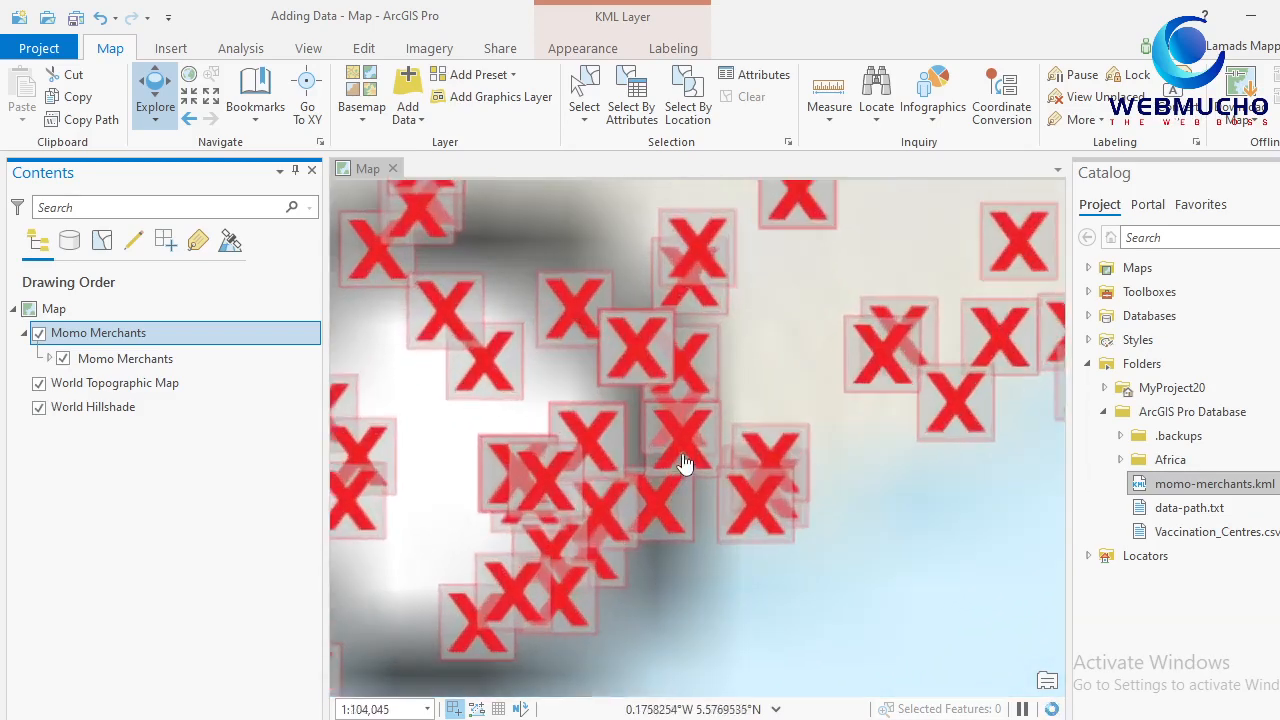
# - Look through the nested sublayers of the Momo Merchants KML layer and collapse them again
pyautogui.click(47, 358)
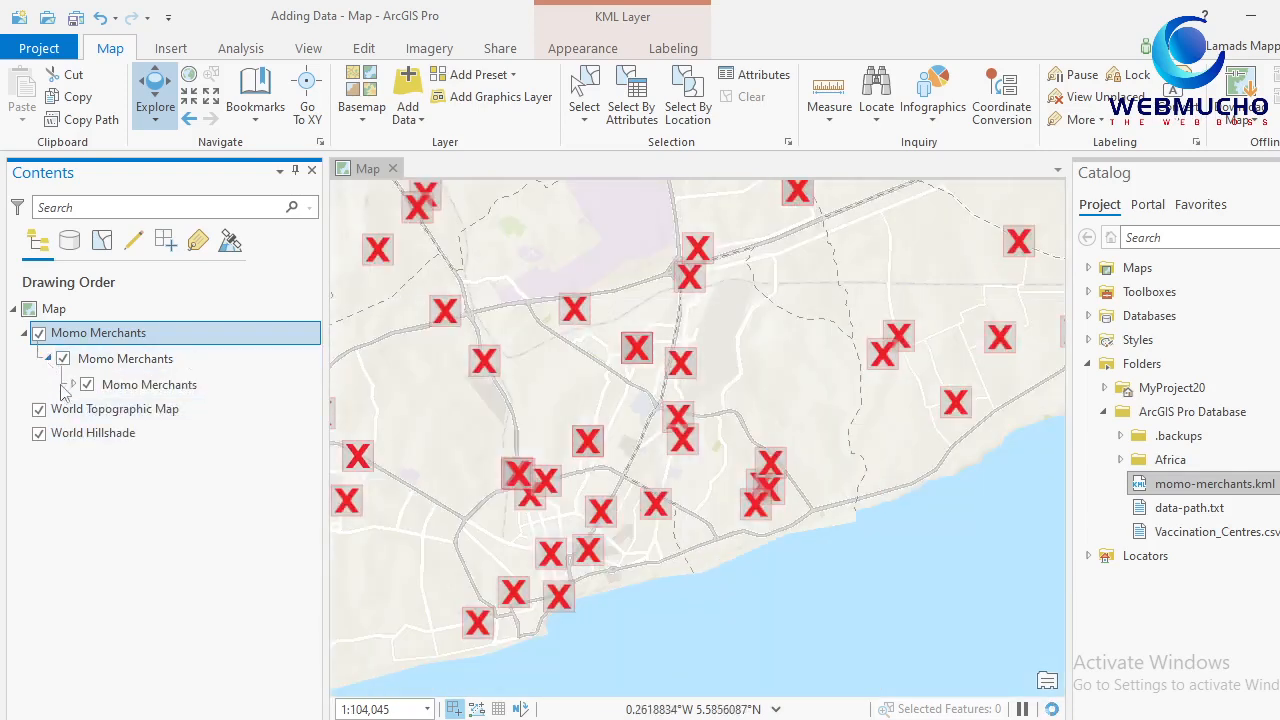
pyautogui.click(73, 384)
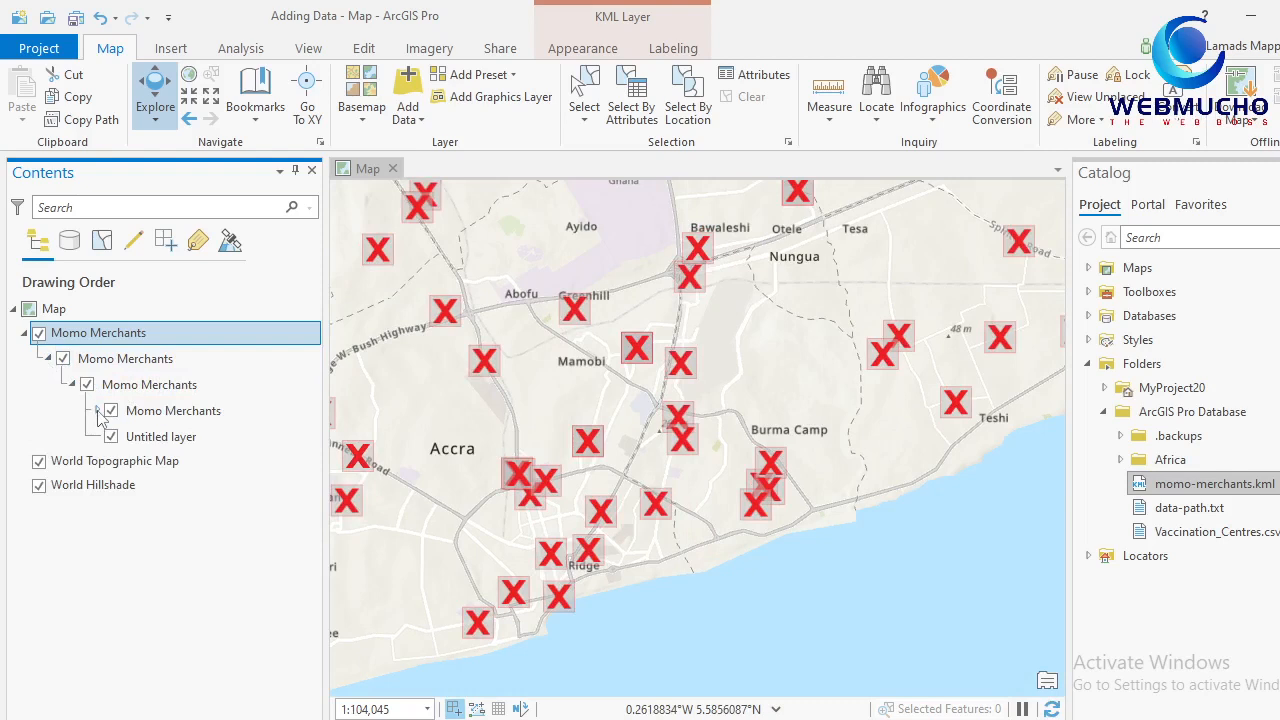
pyautogui.click(98, 410)
pyautogui.click(98, 410)
pyautogui.click(48, 358)
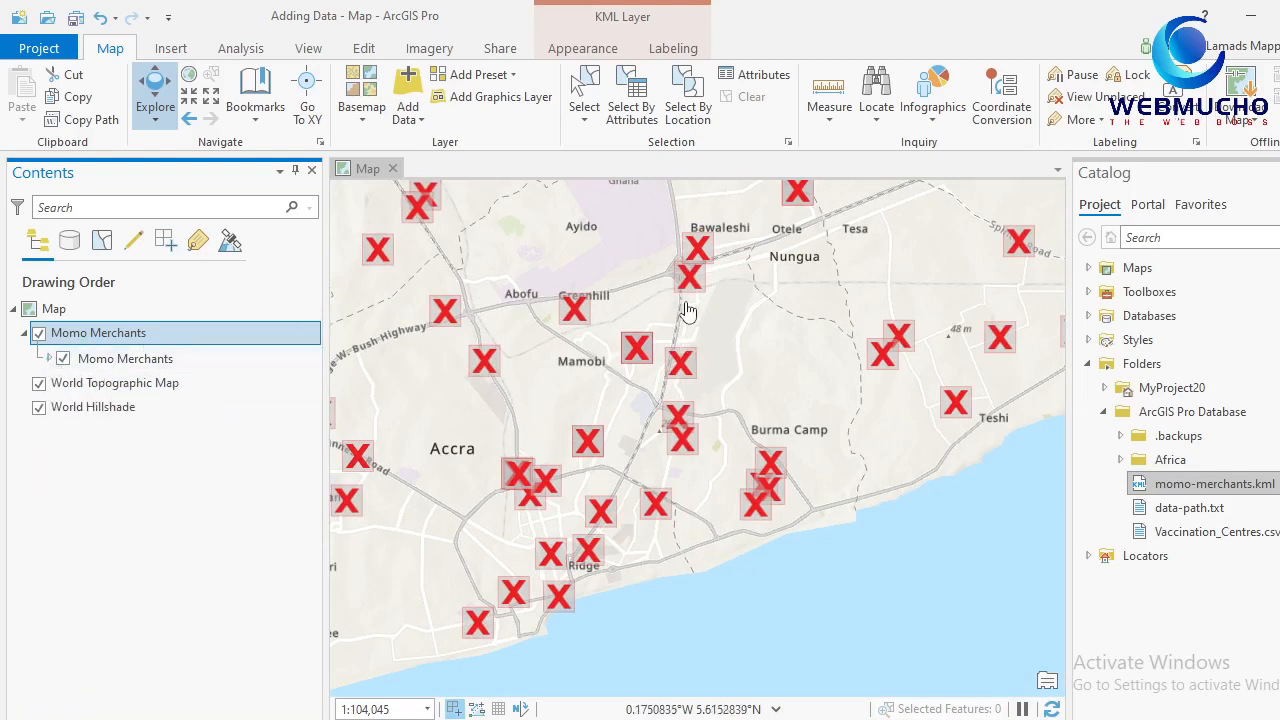
# - View the pop-up of a merchant point near Mamobi, close it, and check the nested Momo Merchants sublayers again
pyautogui.click(643, 350)
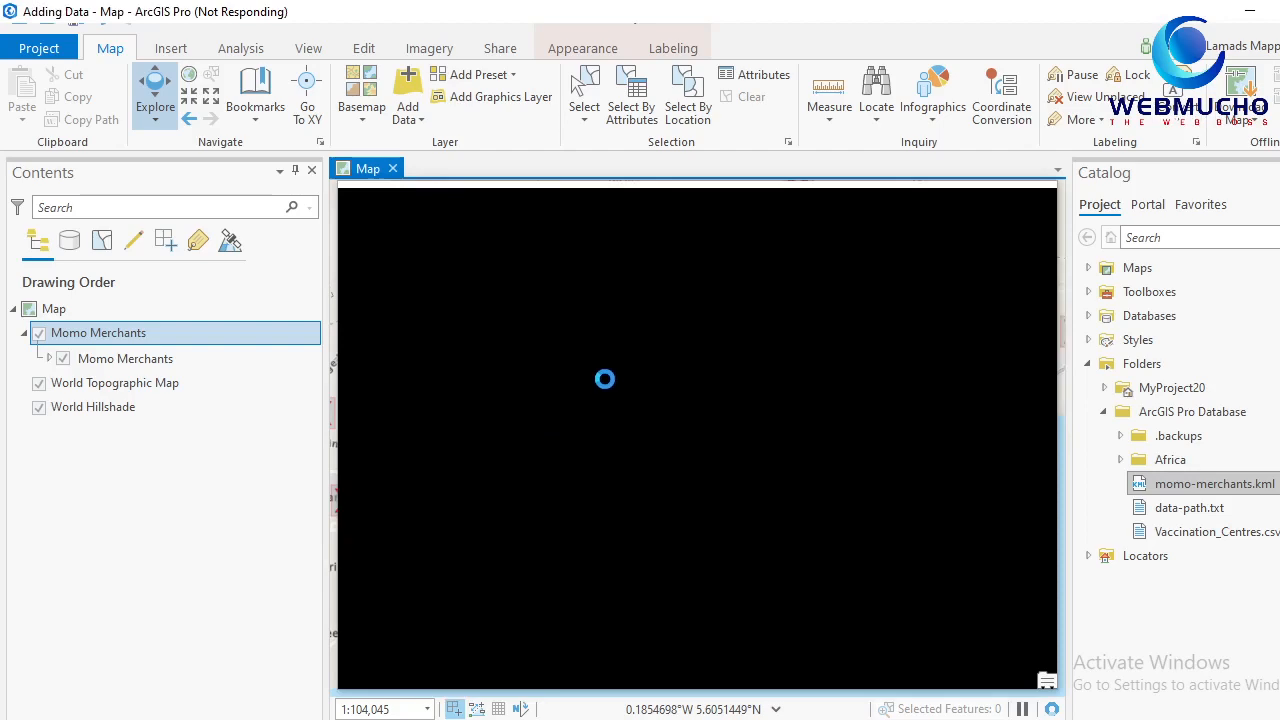
pyautogui.moveTo(466, 719)
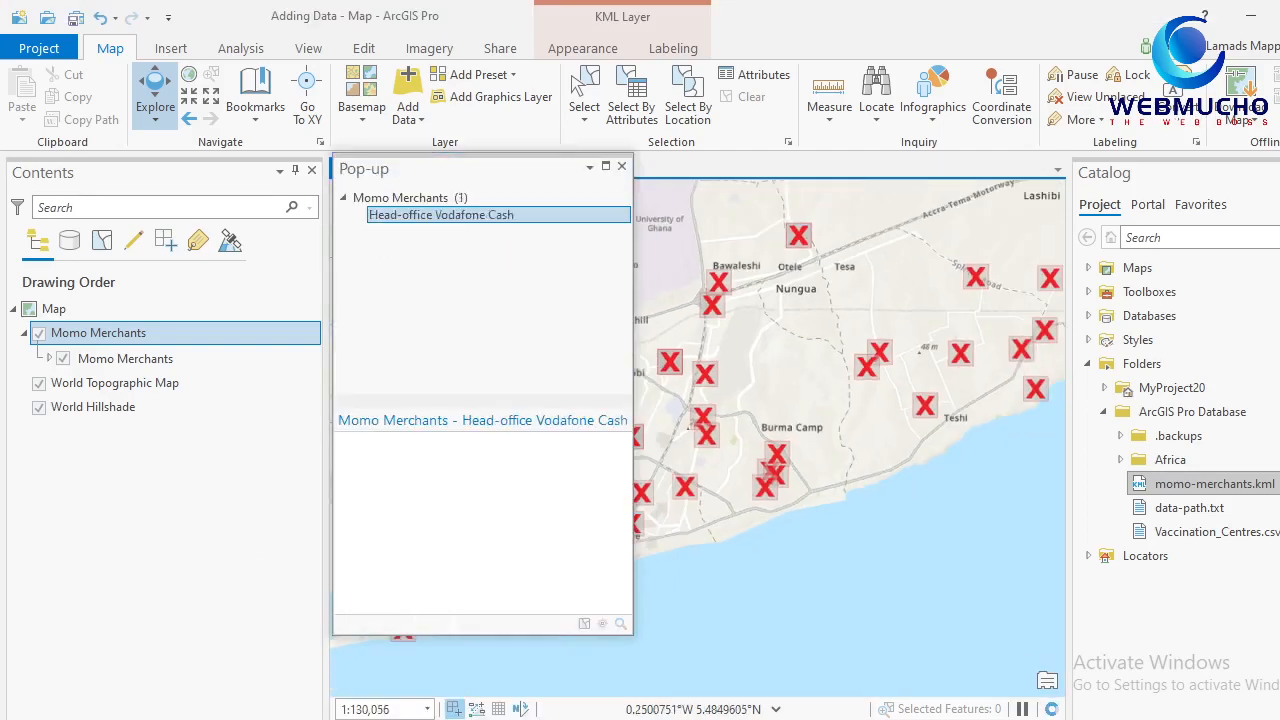
pyautogui.click(785, 406)
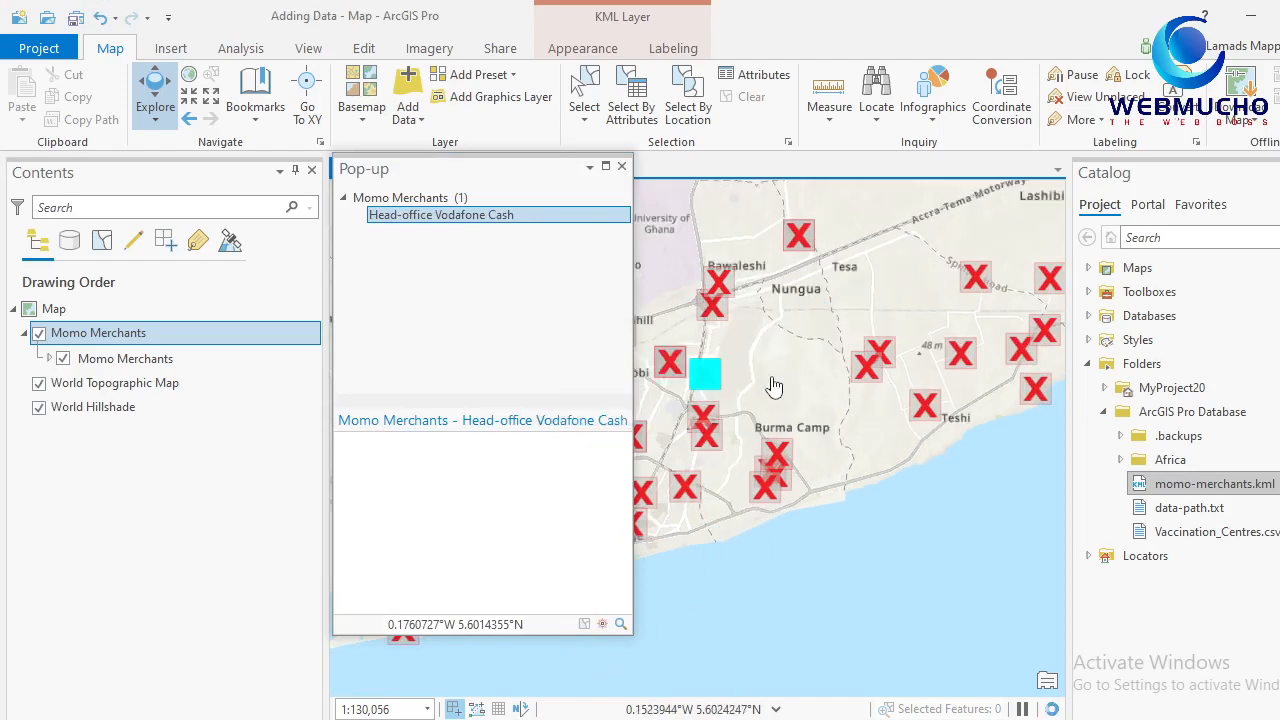
pyautogui.click(621, 168)
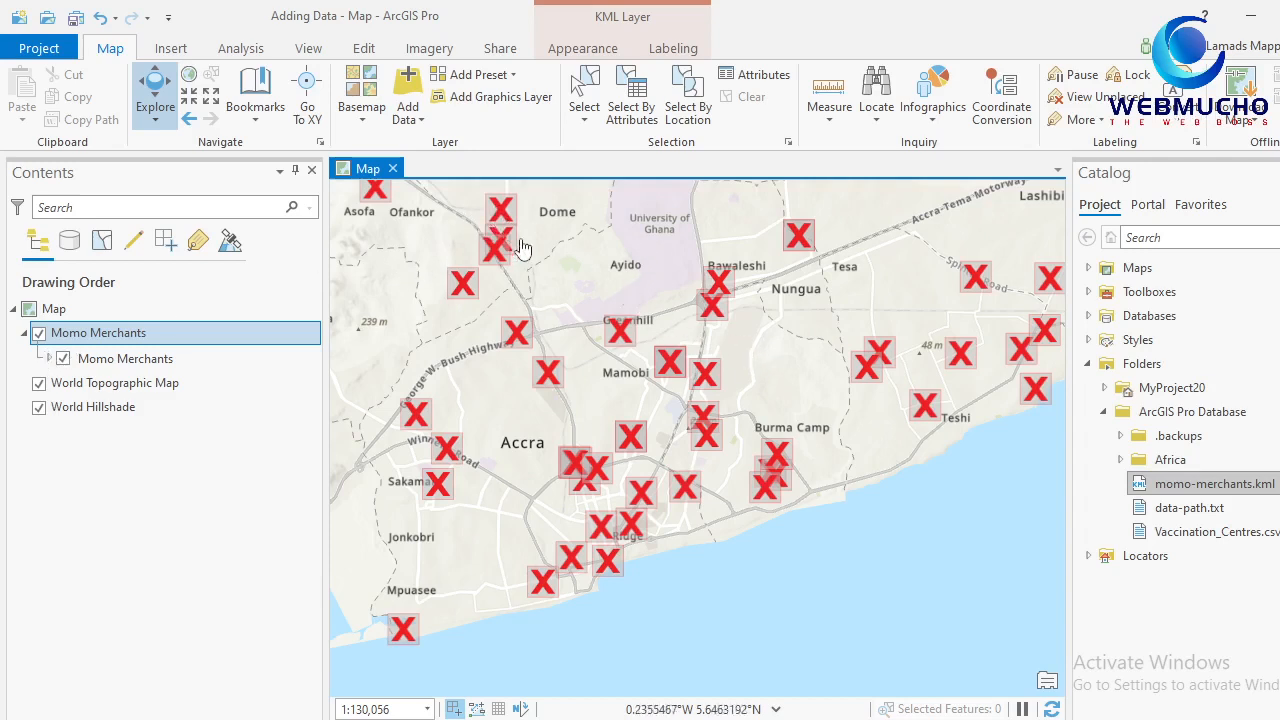
pyautogui.click(48, 359)
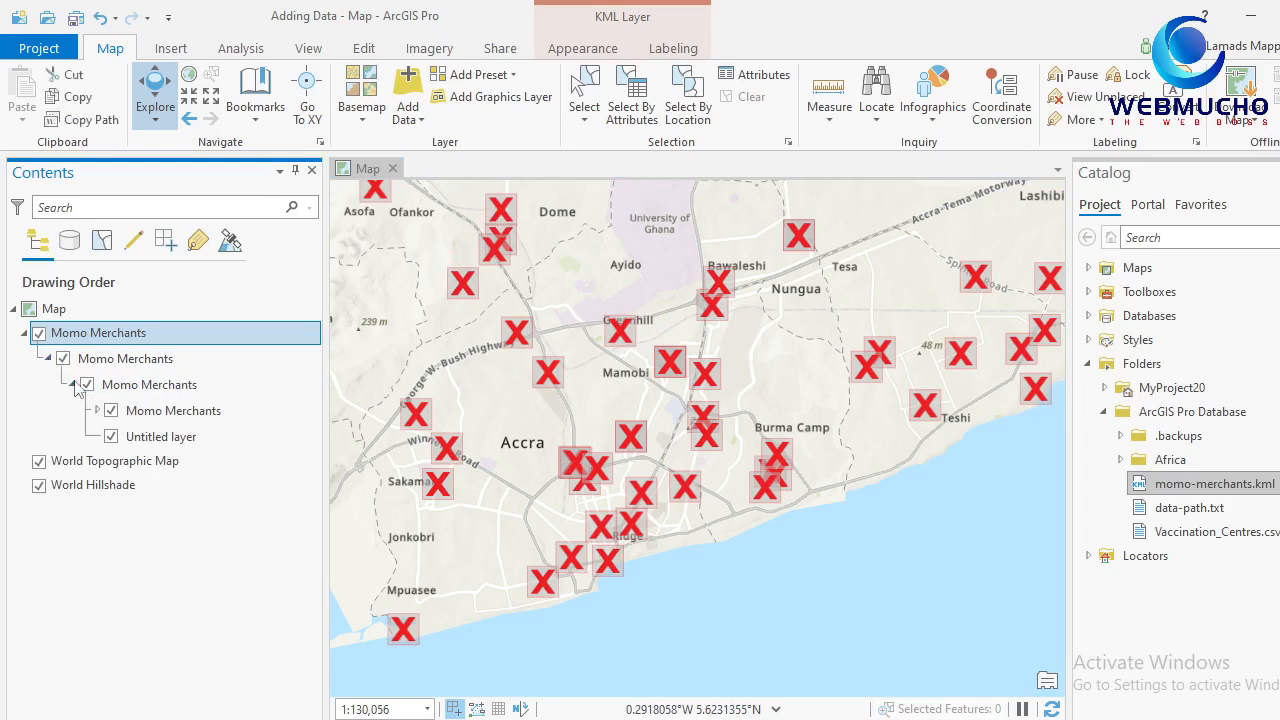
pyautogui.click(73, 384)
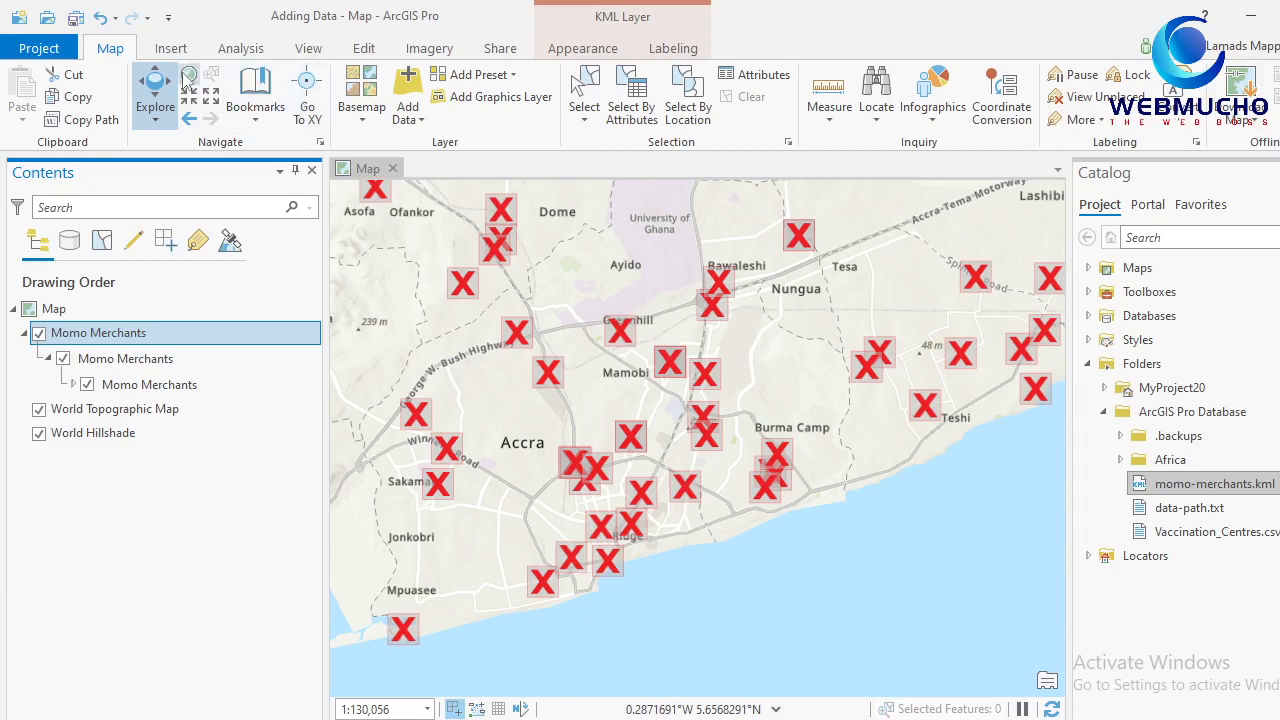
# - Search the geoprocessing tools for "kml to" and open the KML To Layer tool
pyautogui.click(253, 50)
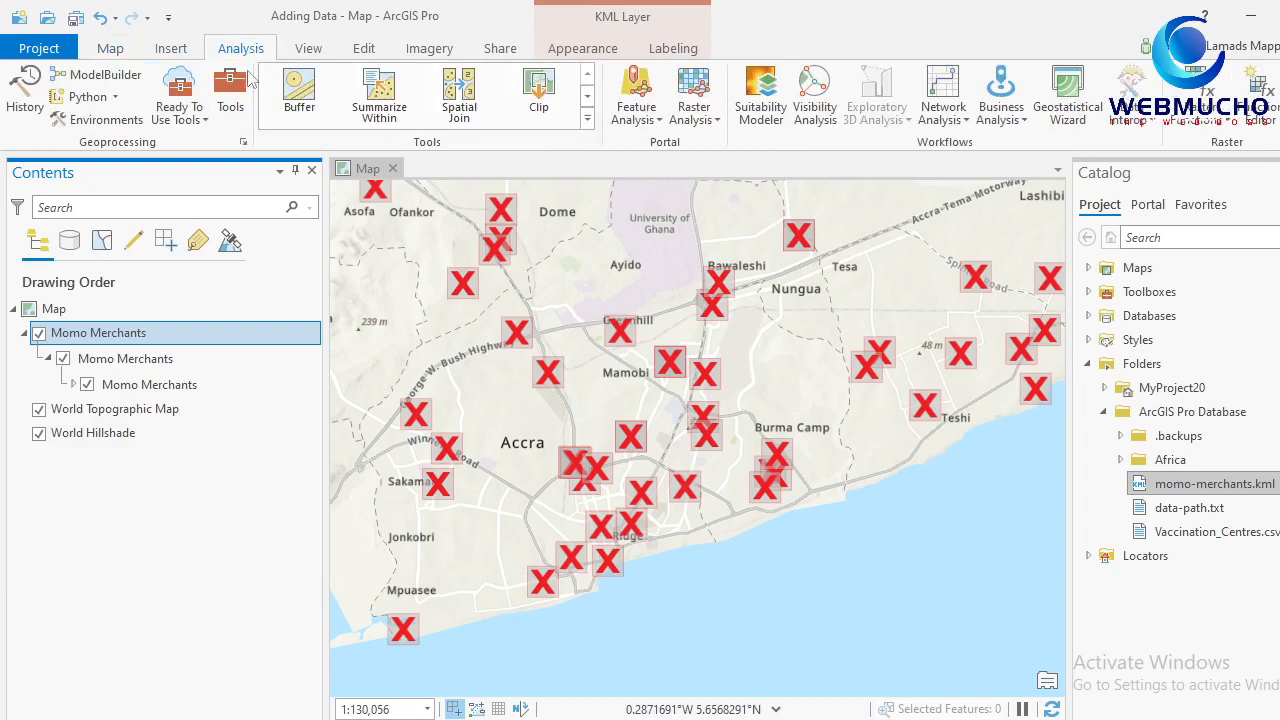
pyautogui.click(230, 92)
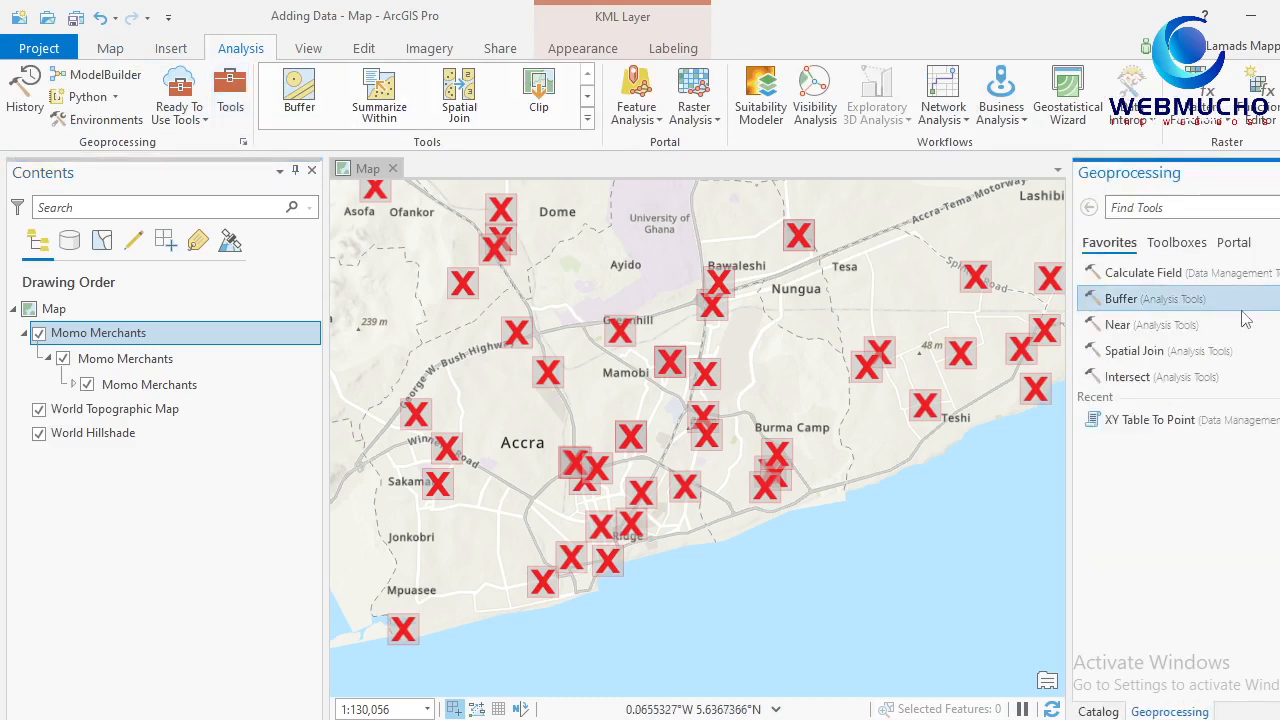
pyautogui.click(1200, 205)
pyautogui.write('kml')
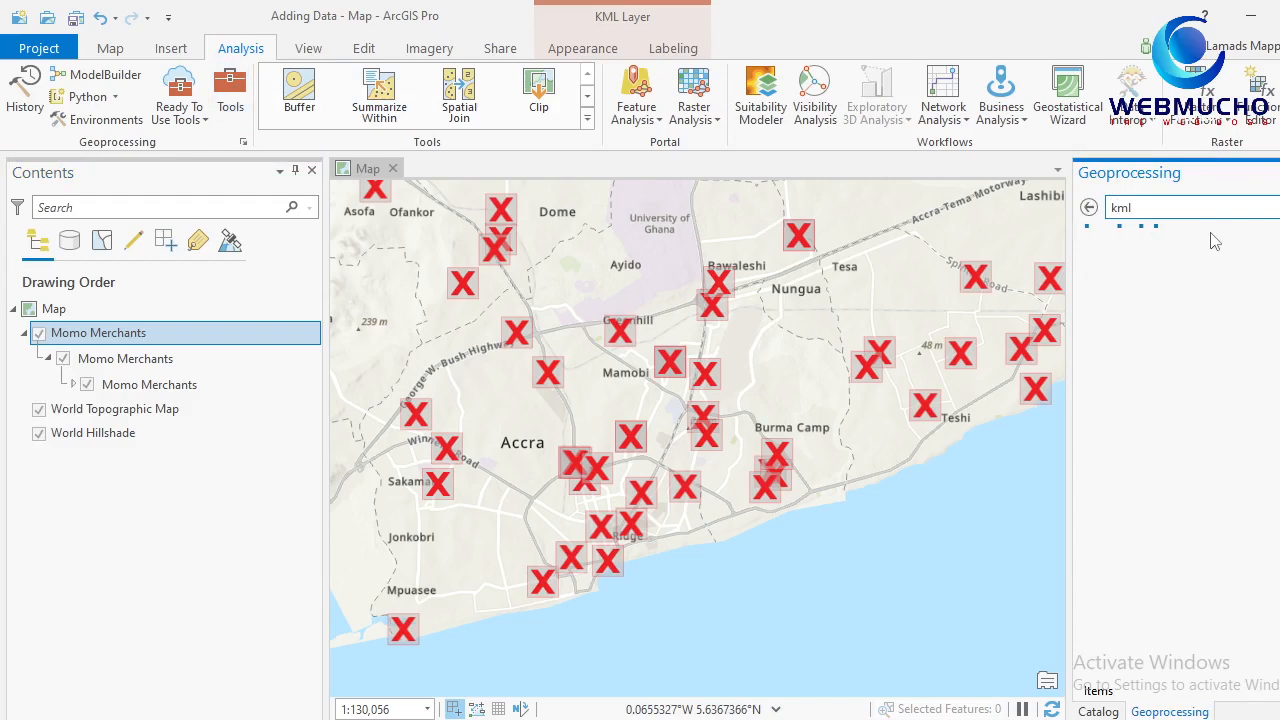
pyautogui.write(' to')
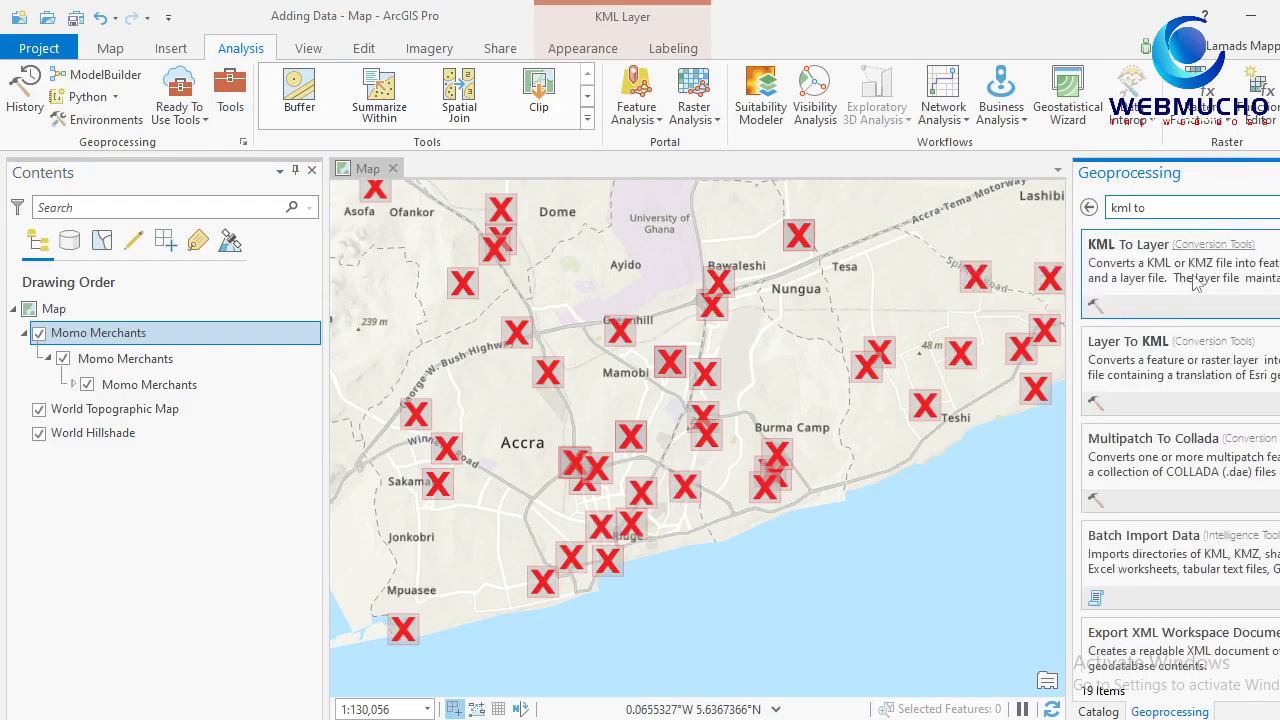
pyautogui.click(1185, 262)
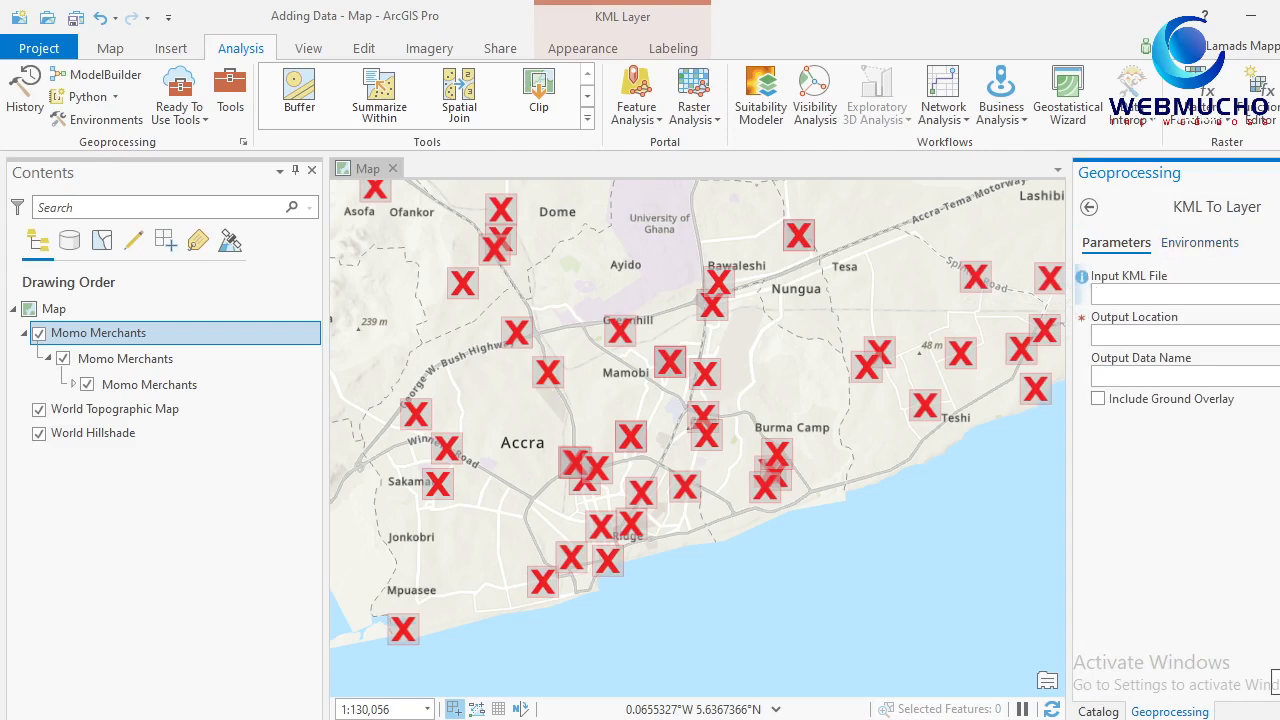
# - Run KML To Layer on the Momo Merchants layer, with MyProject20 as output location and Momo Merchants as output data name
pyautogui.click(1185, 294)
pyautogui.click(1229, 316)
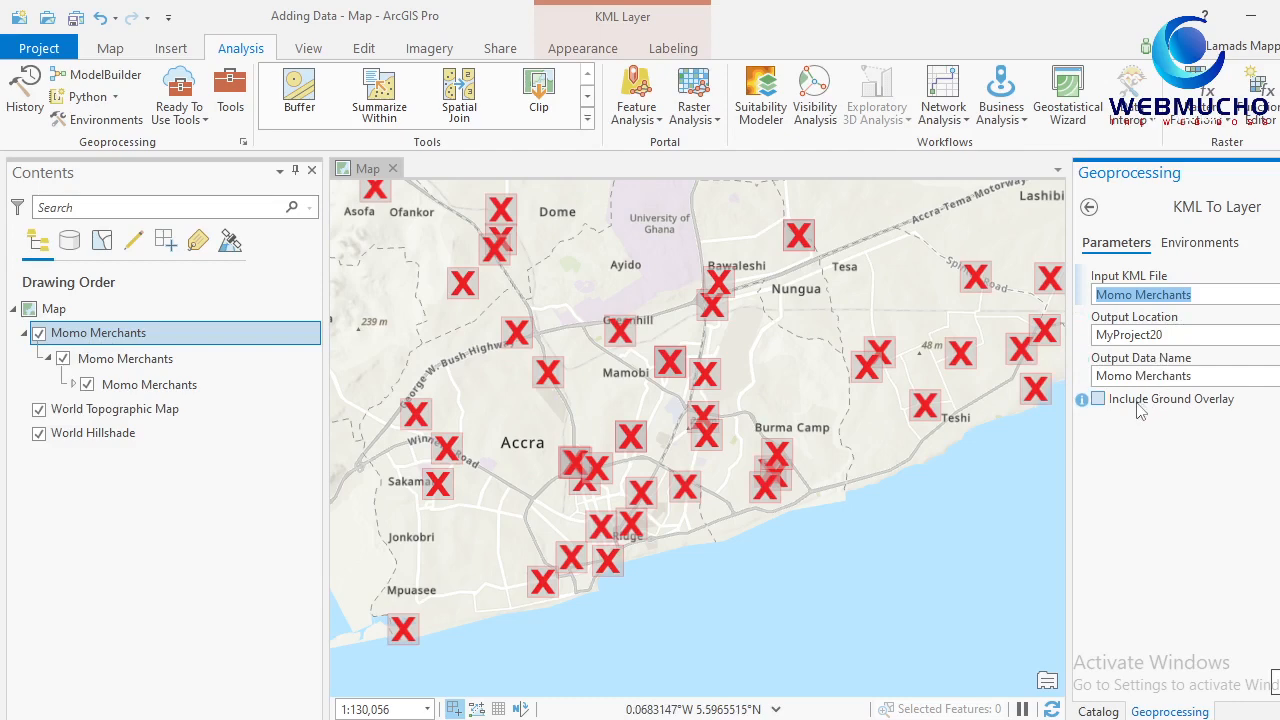
pyautogui.click(1276, 620)
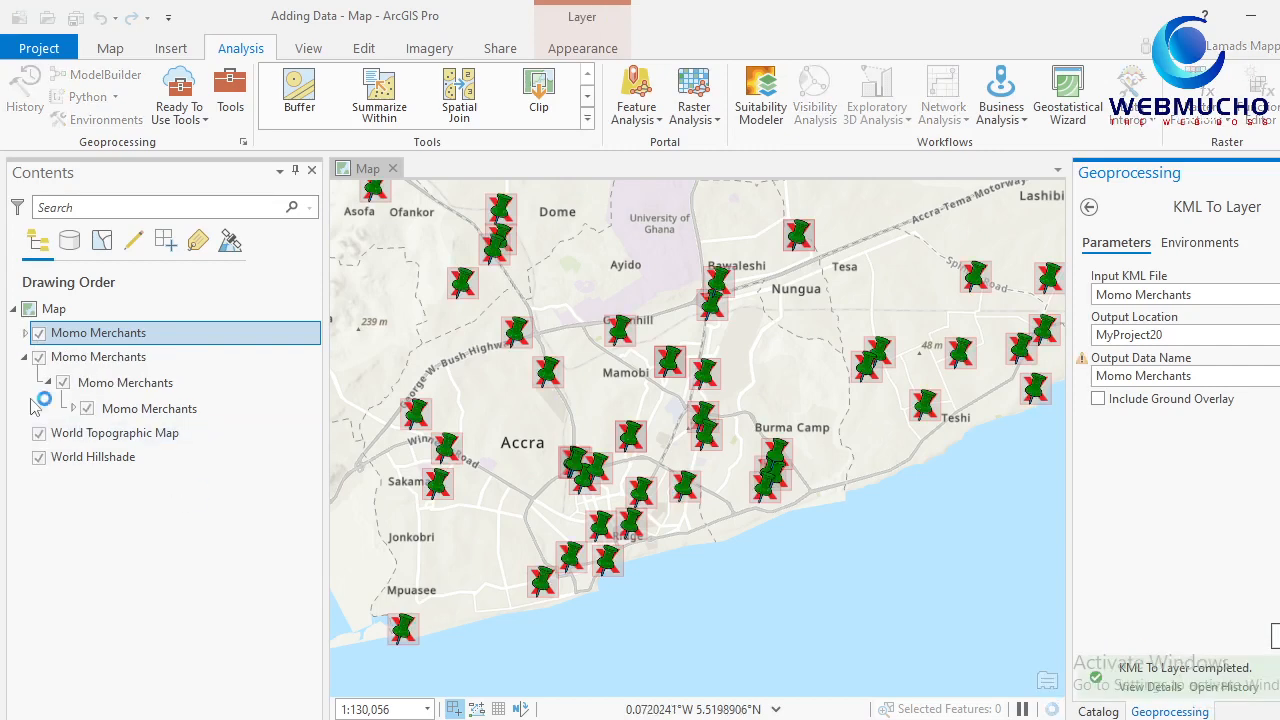
# - Inspect the converted Momo Merchants layer down to its Points symbology, and collapse the original KML layer
pyautogui.click(24, 357)
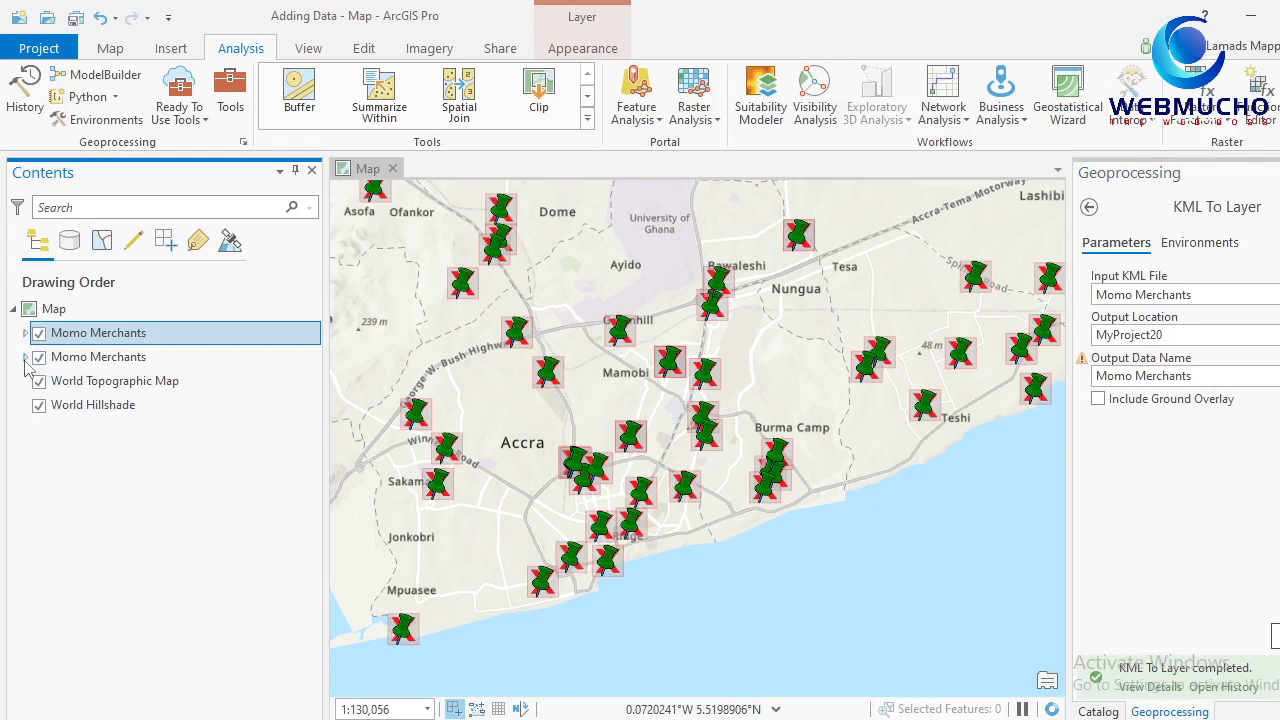
pyautogui.click(24, 357)
pyautogui.click(24, 333)
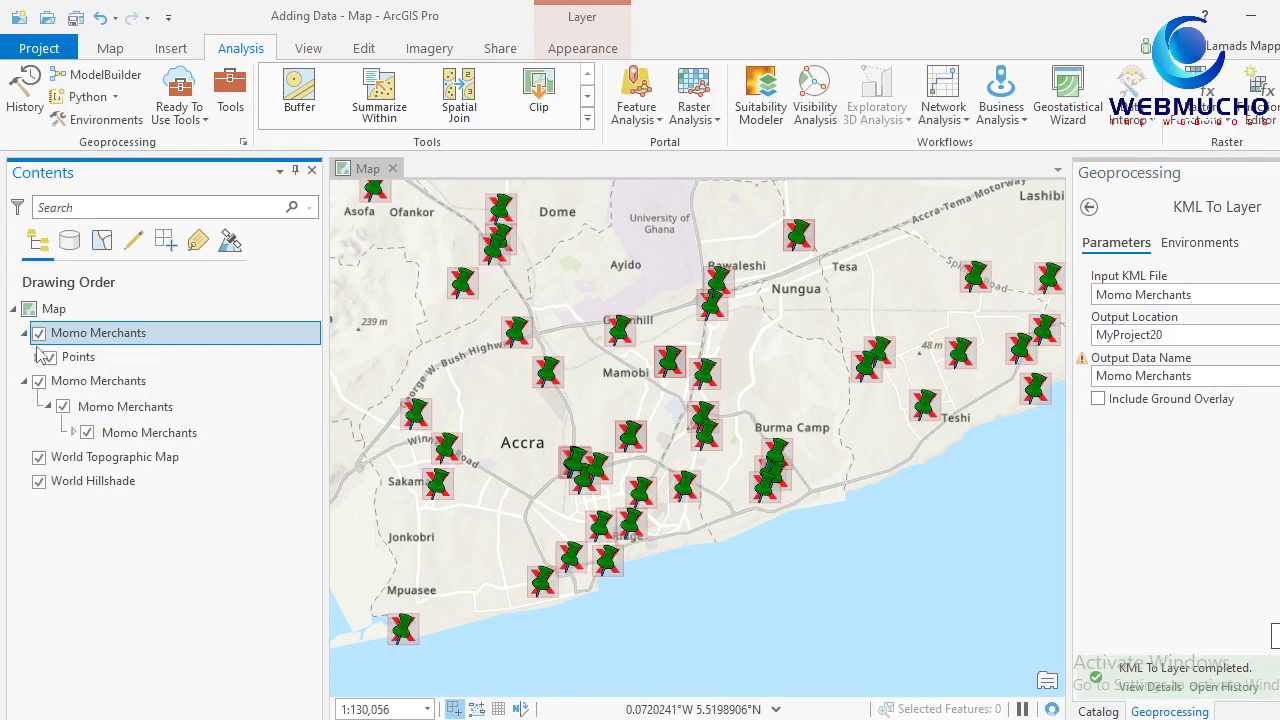
pyautogui.click(40, 355)
pyautogui.click(36, 357)
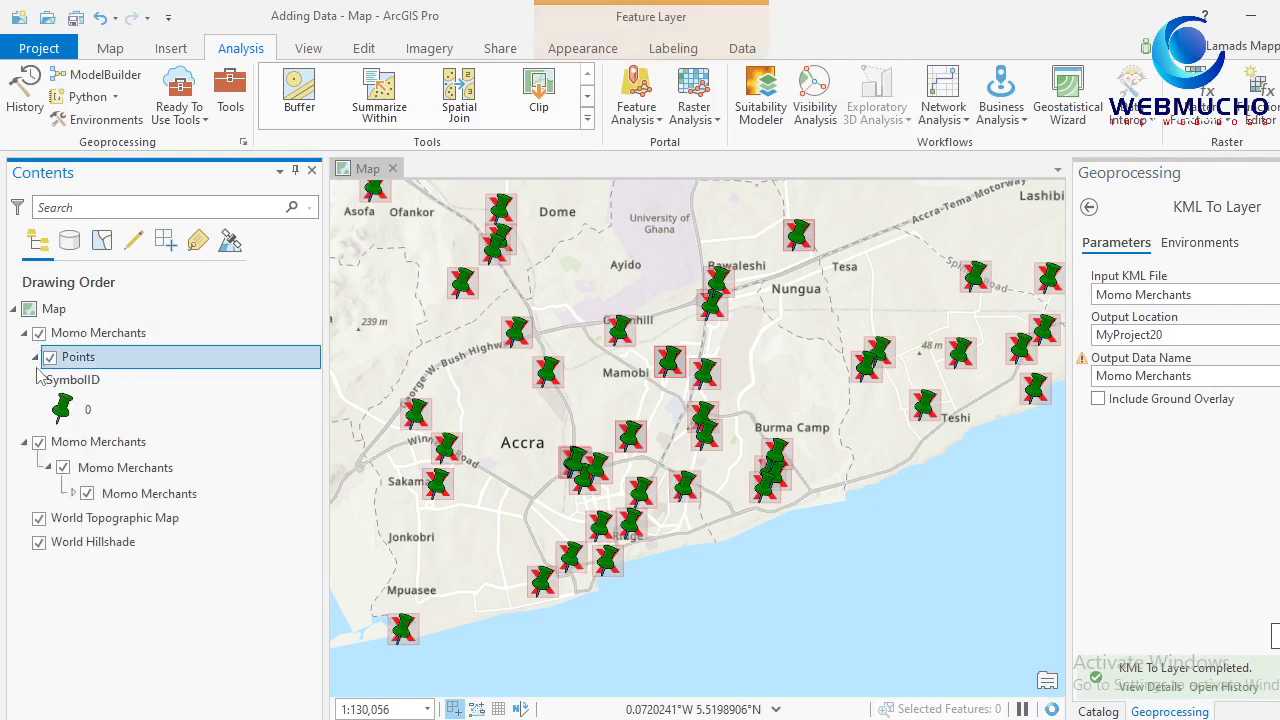
pyautogui.click(24, 441)
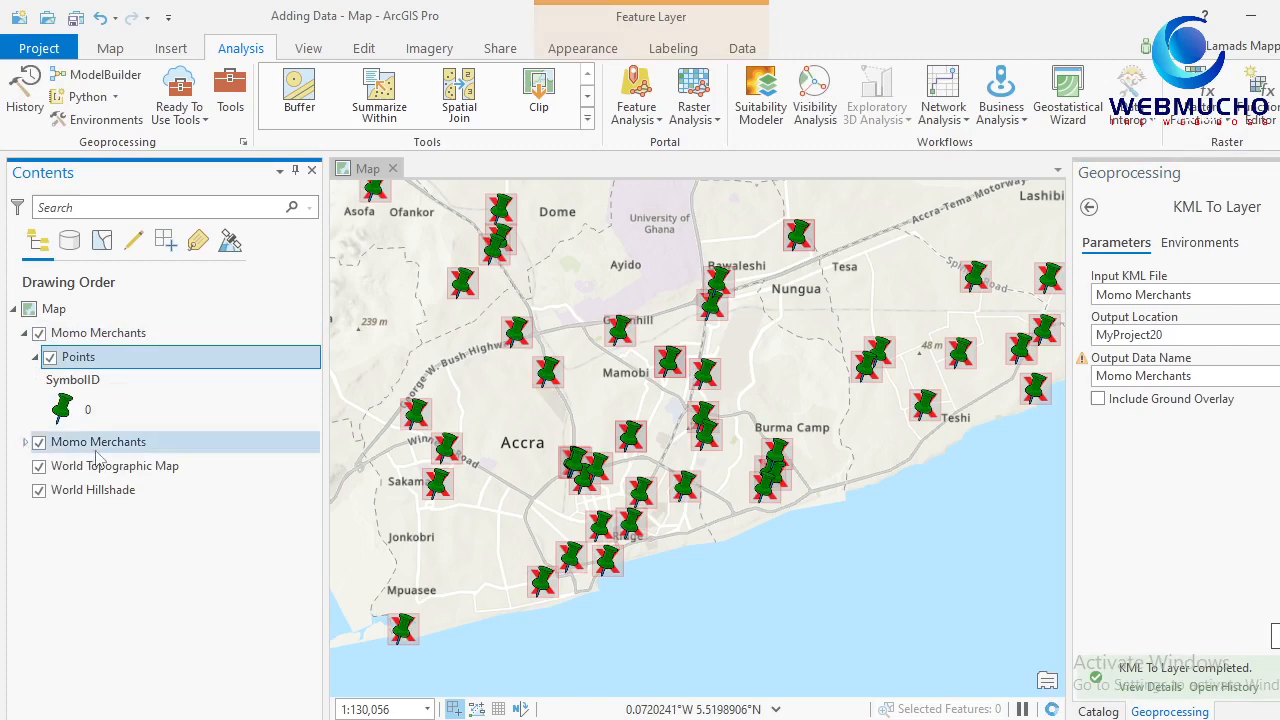
# - Remove both the original Momo Merchants KML layer and the converted Momo Merchants group layer from the map
pyautogui.rightClick(97, 455)
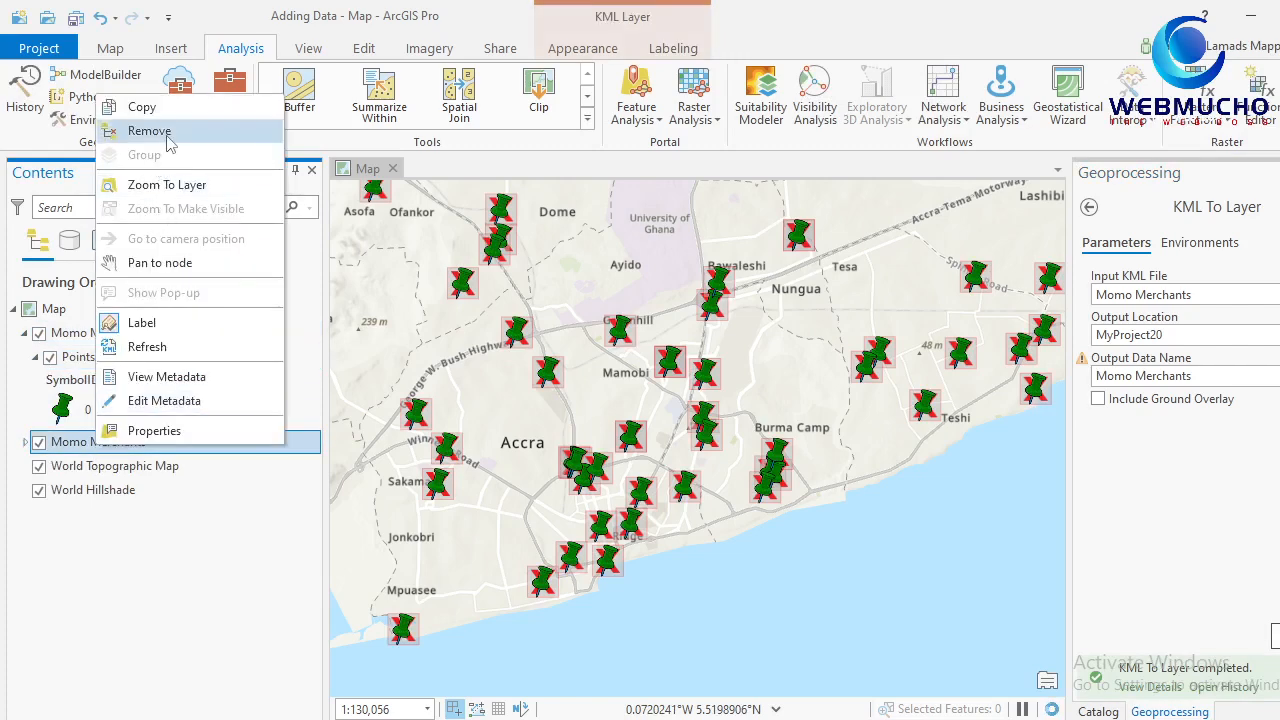
pyautogui.click(169, 140)
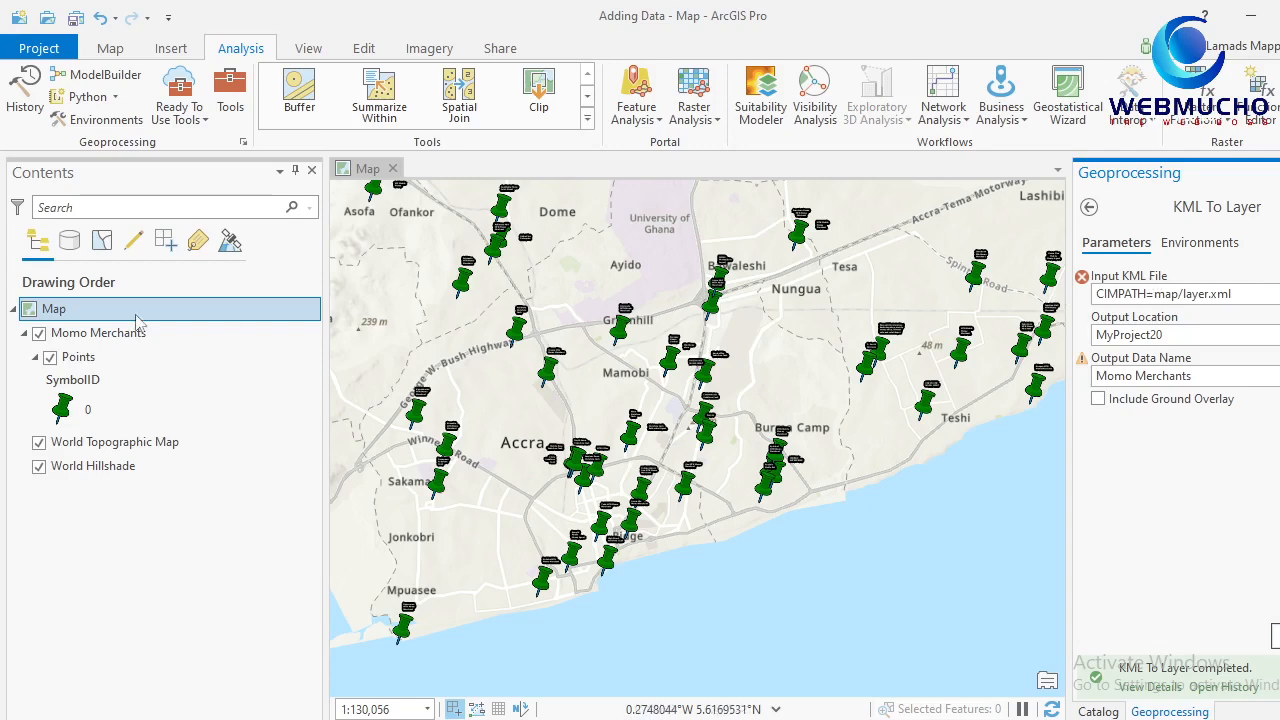
pyautogui.click(63, 336)
pyautogui.rightClick(63, 336)
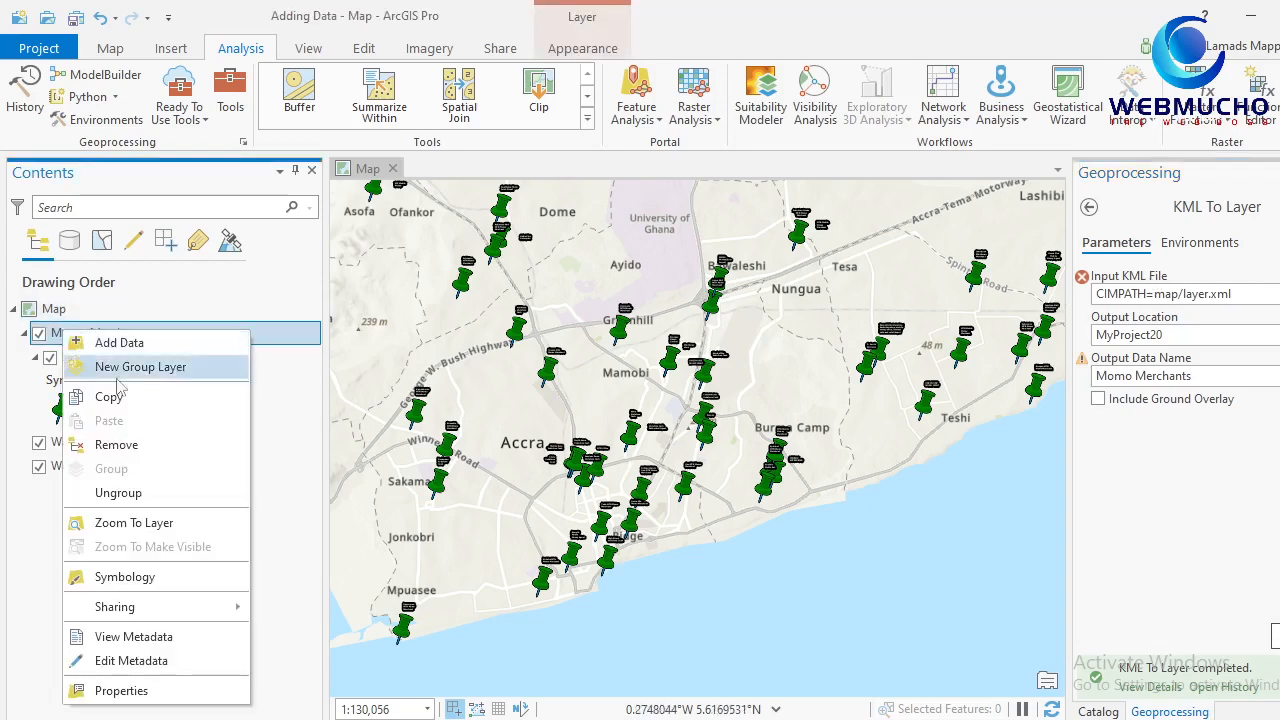
pyautogui.click(128, 443)
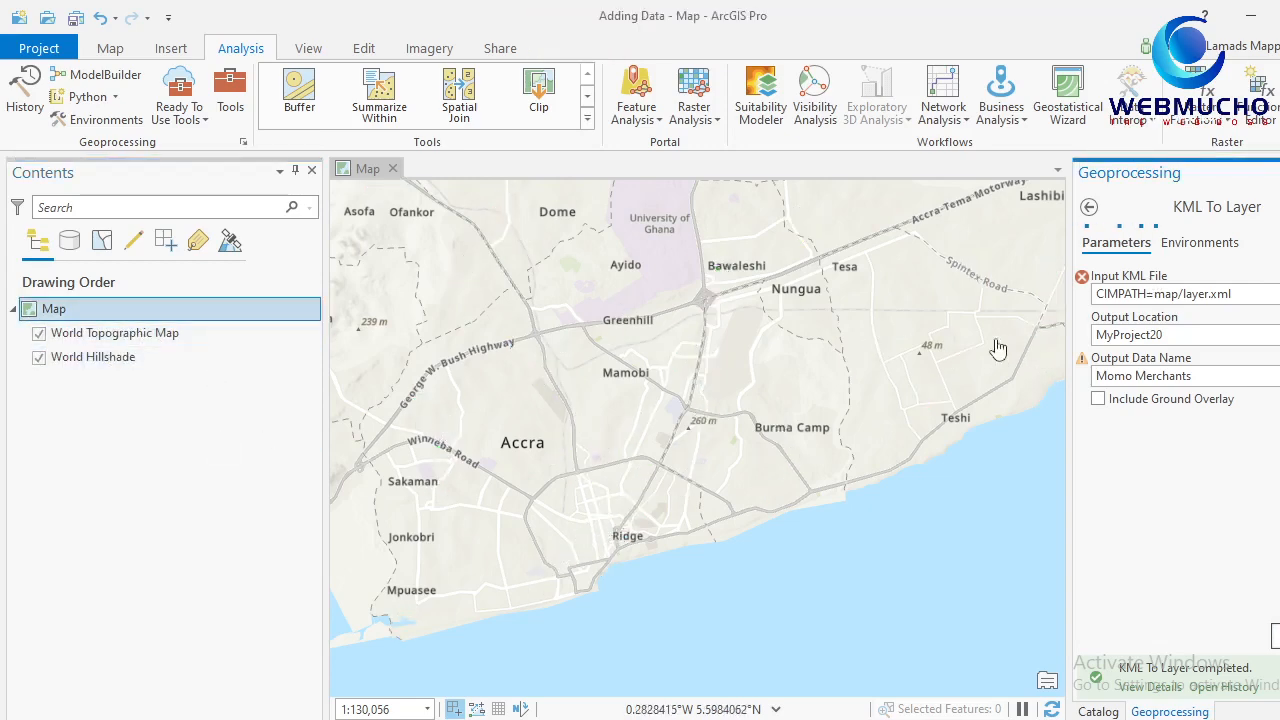
# - Reopen the geoprocessing tools, search for "kml to f" and open the KML To Layer tool
pyautogui.click(1279, 172)
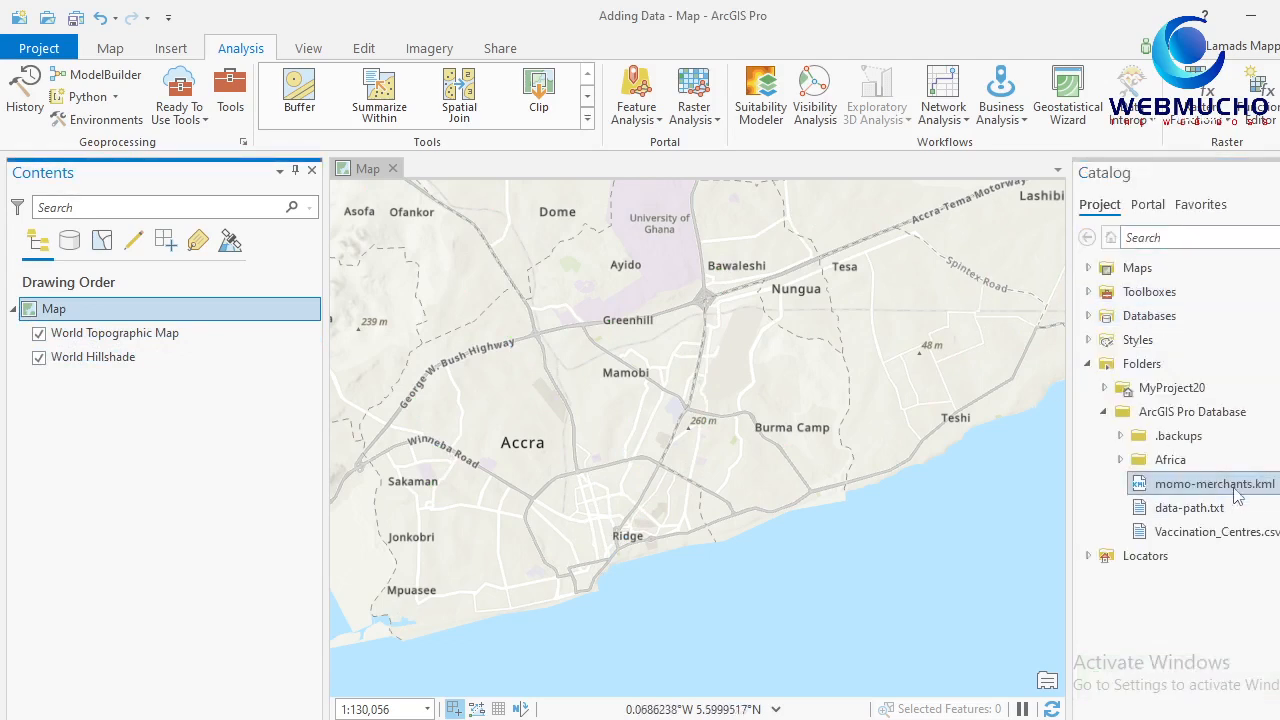
pyautogui.click(232, 96)
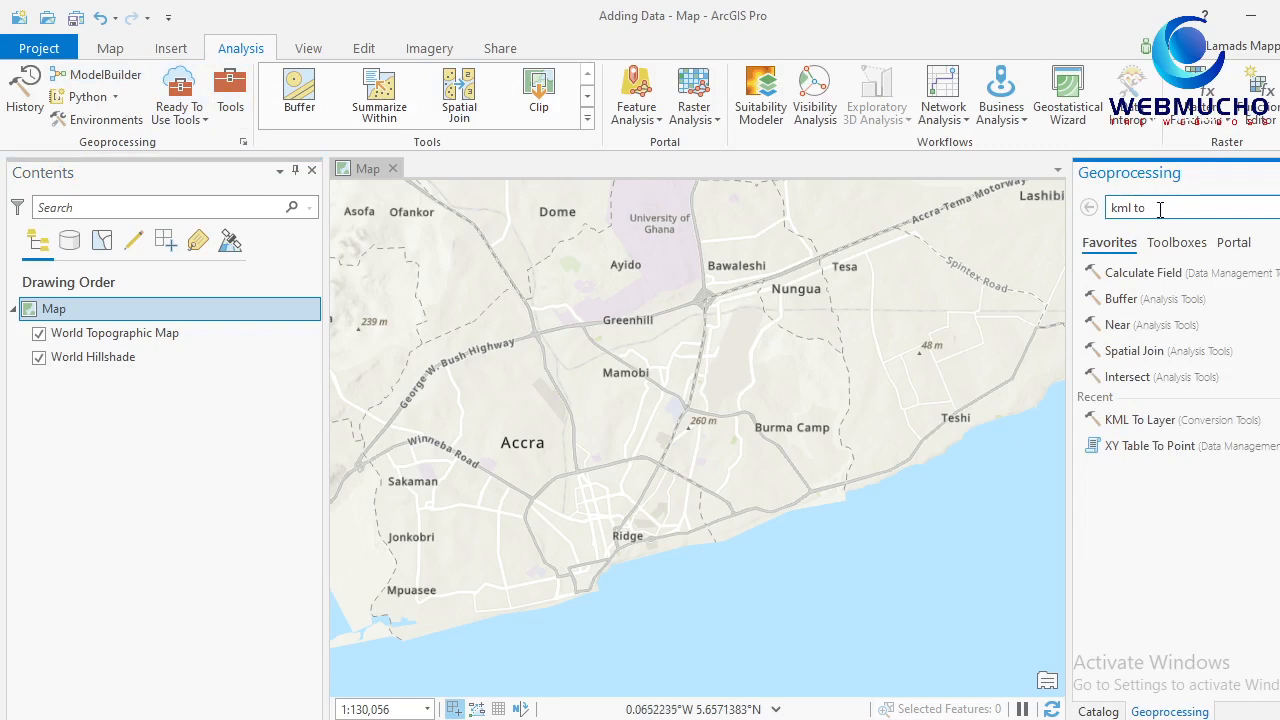
pyautogui.write('f')
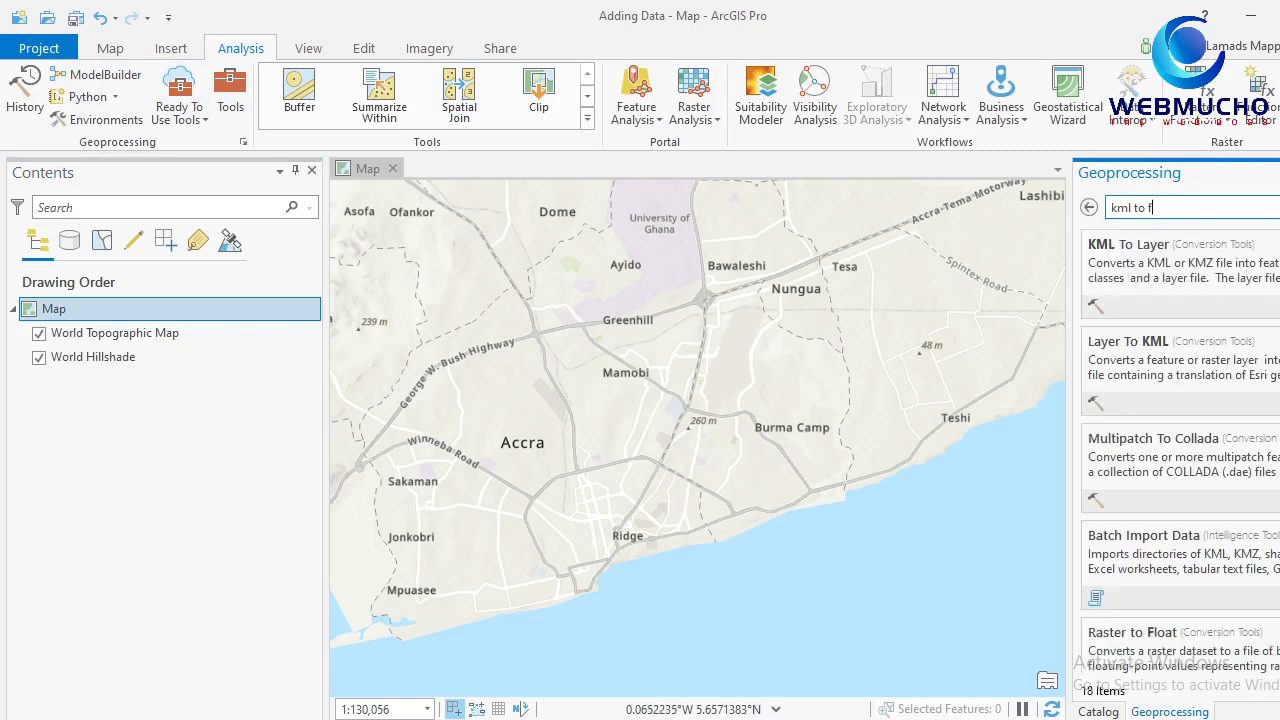
pyautogui.click(1143, 250)
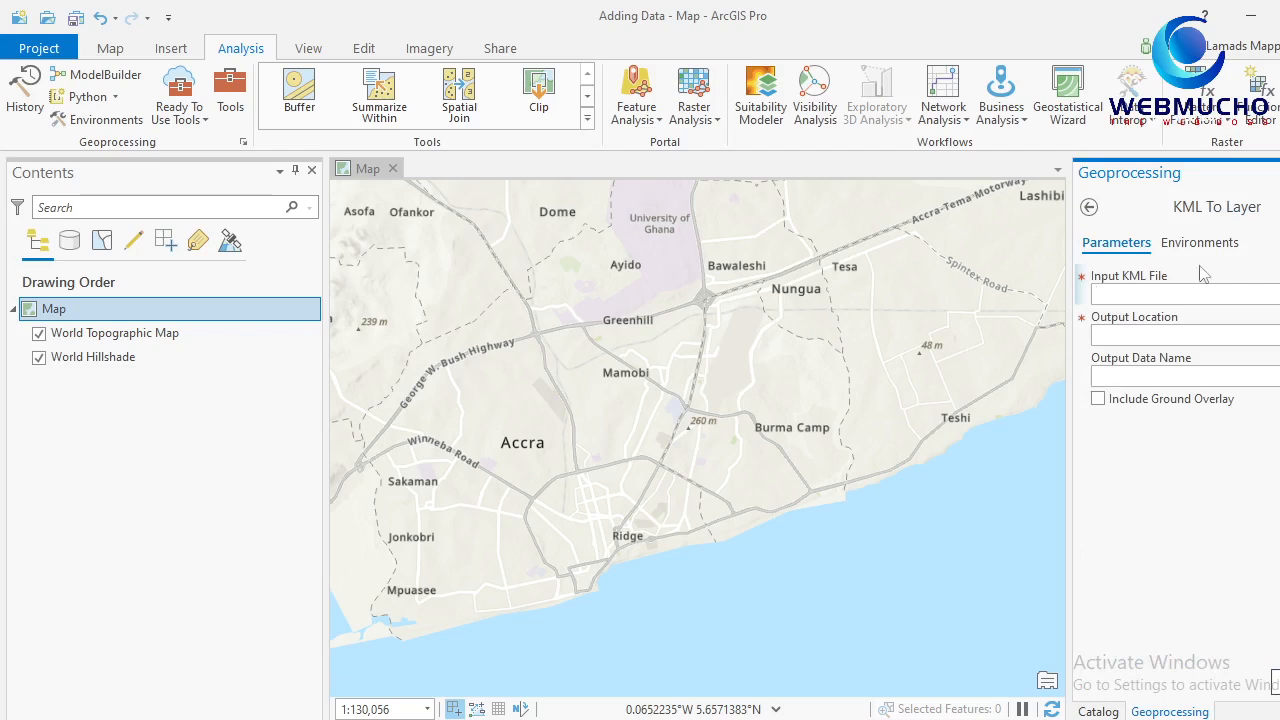
# - Run KML To Layer on momo-merchants.kml from the ArcGIS Pro Database folder, with MyProject20 as output location and momo-merchants as data name
pyautogui.click(1279, 294)
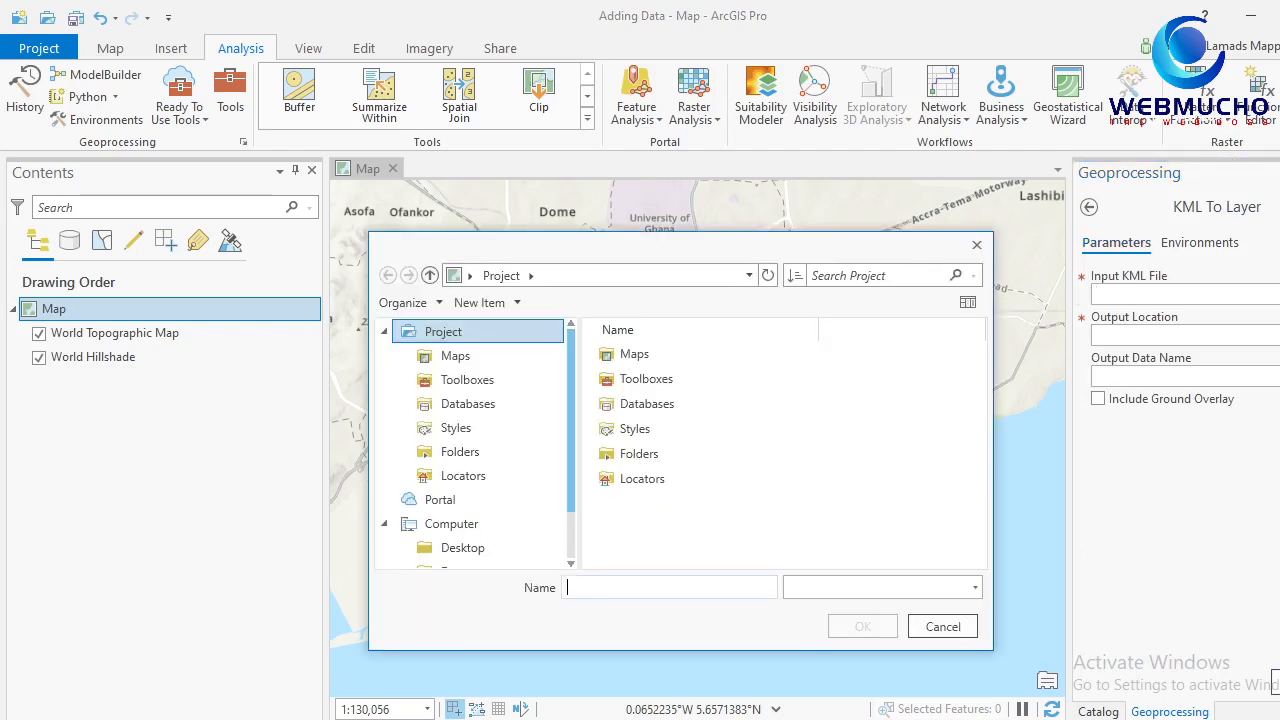
pyautogui.scroll(-2, 490, 404)
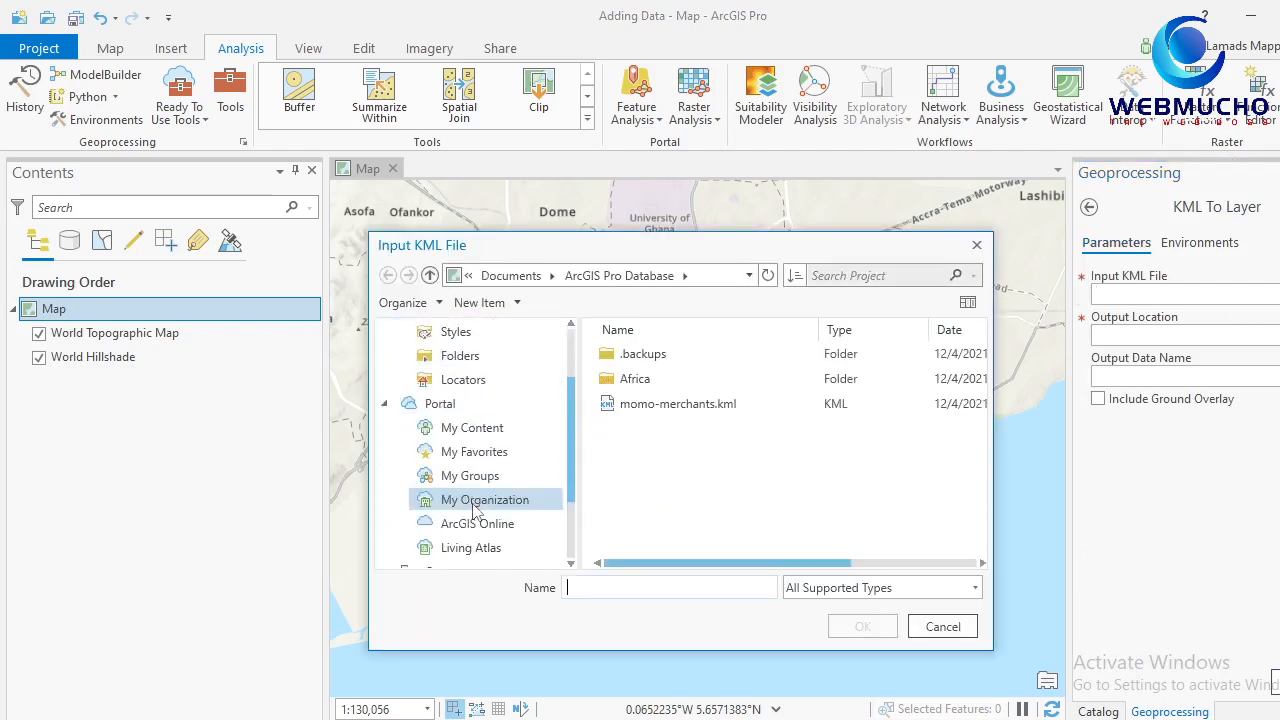
pyautogui.click(757, 401)
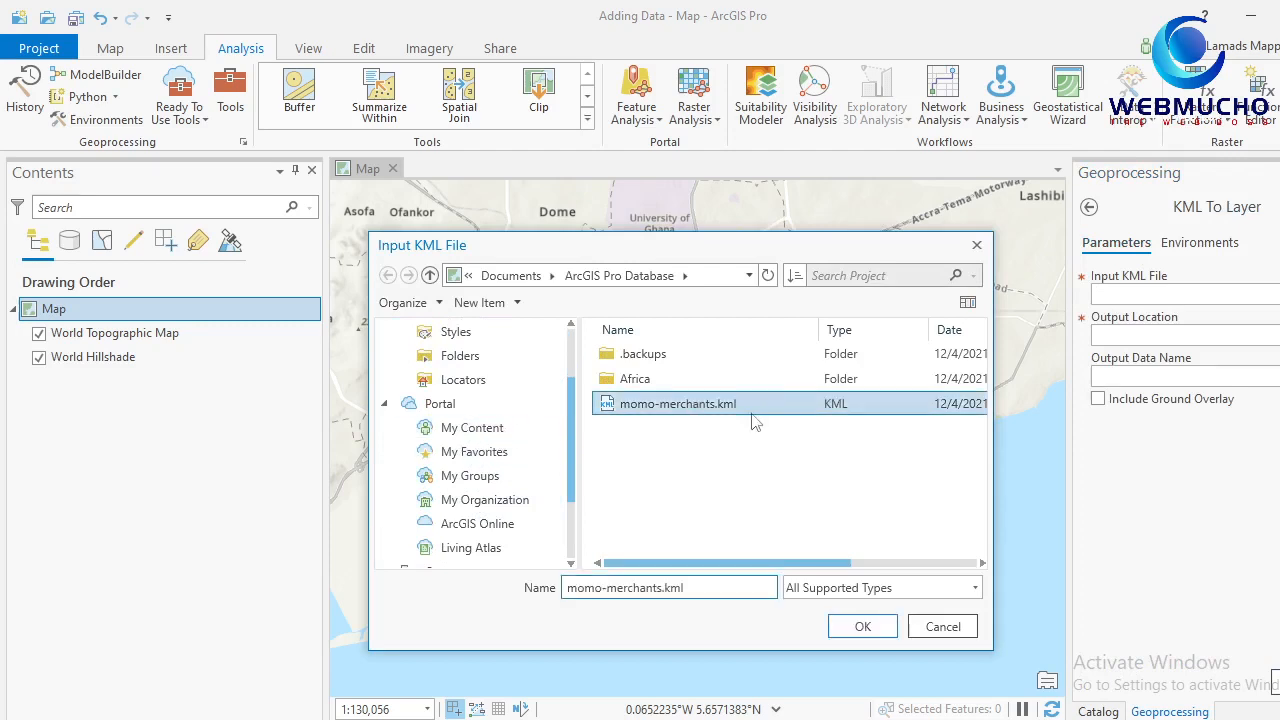
pyautogui.click(860, 628)
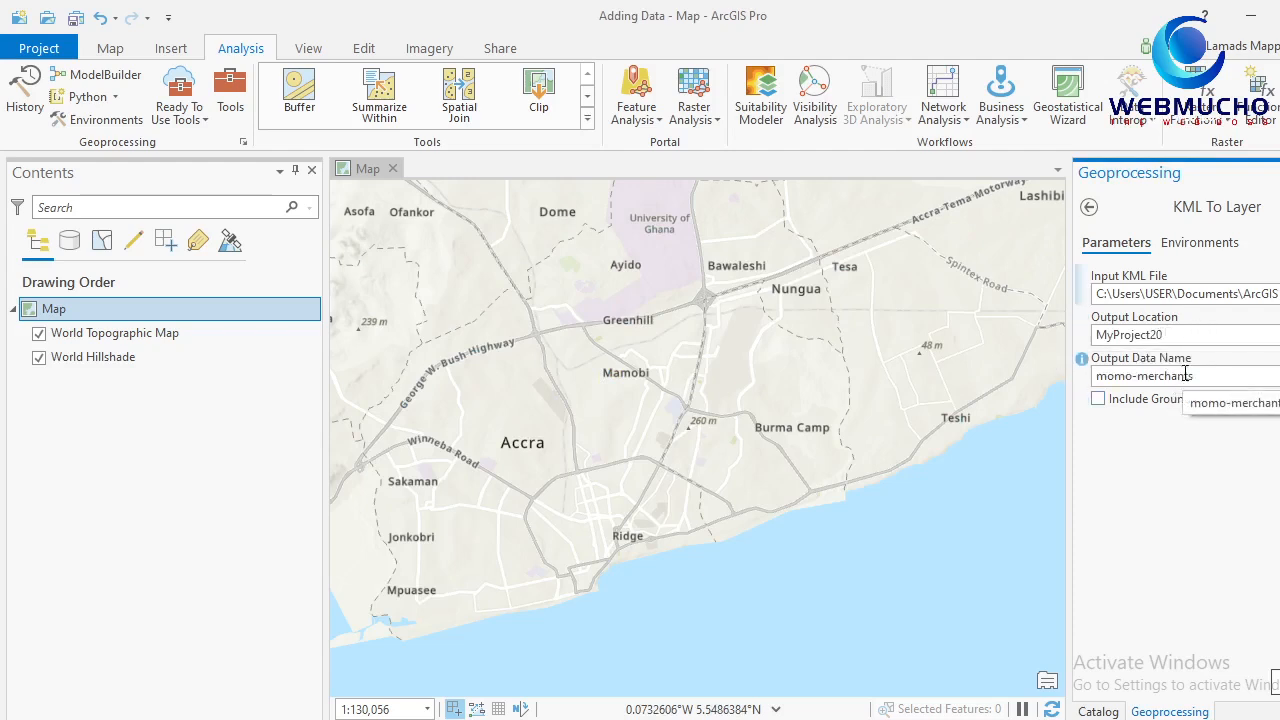
pyautogui.click(1276, 682)
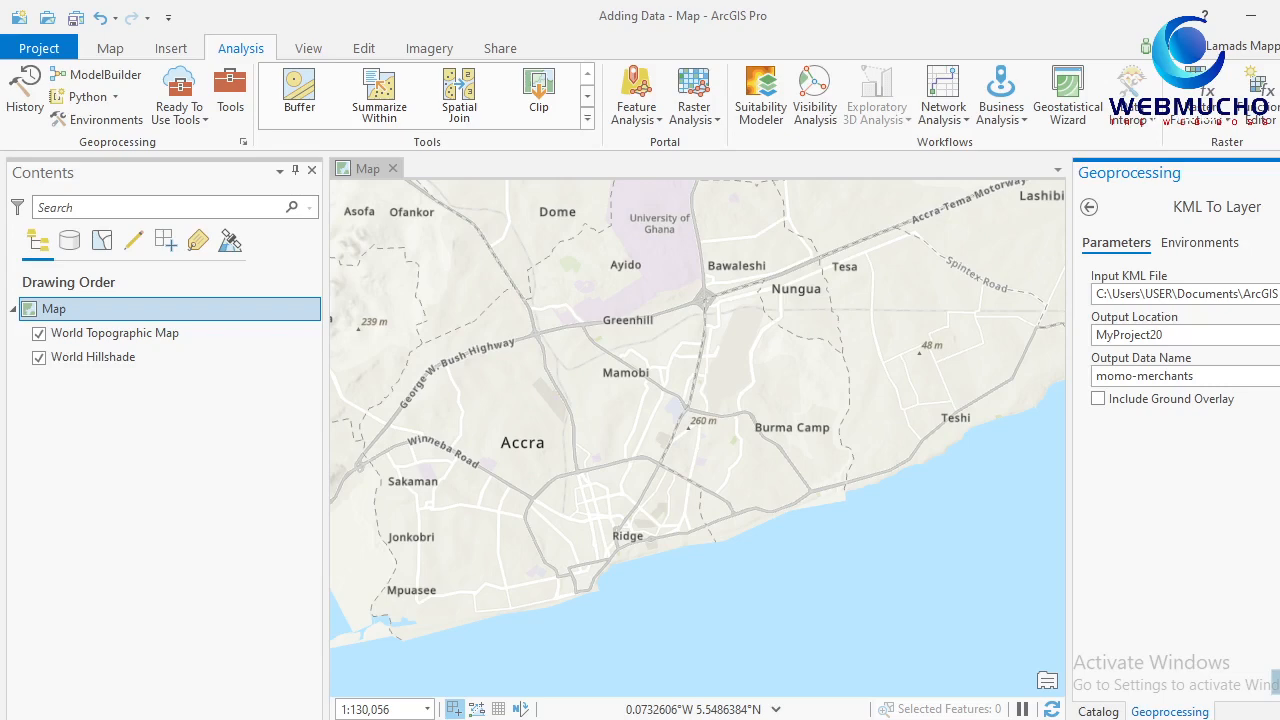
pyautogui.moveTo(1276, 680)
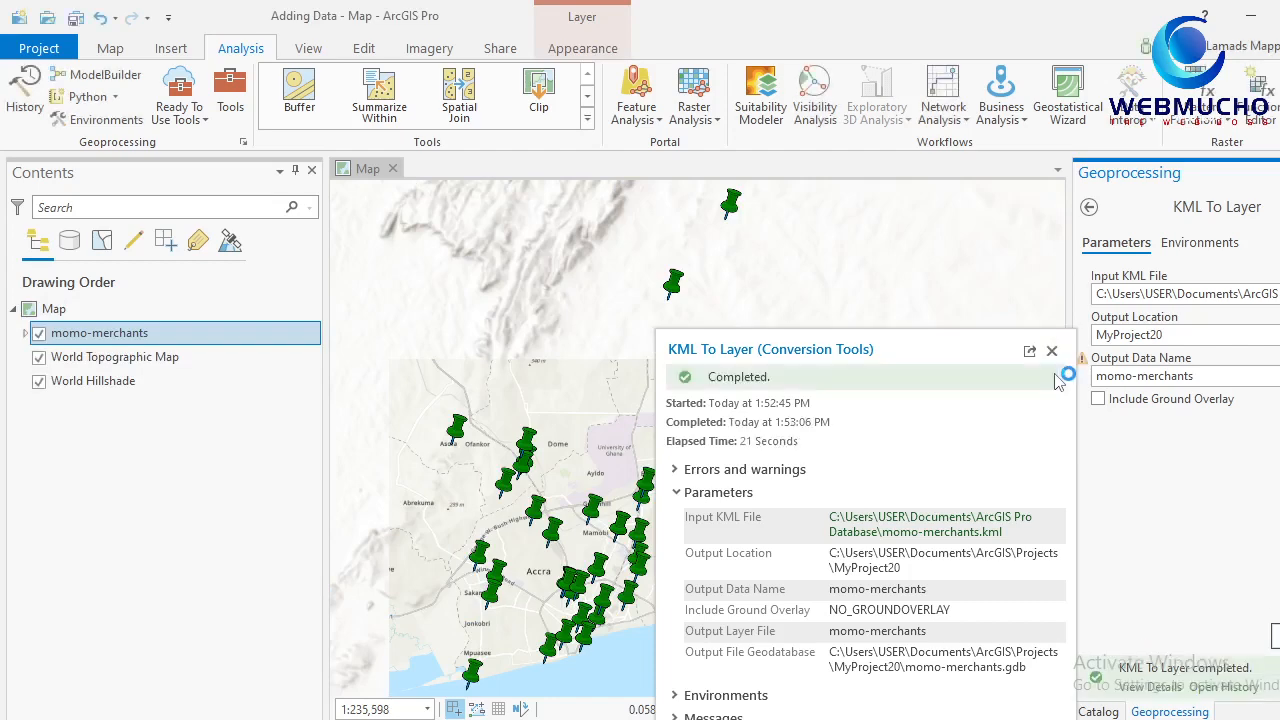
pyautogui.click(1053, 377)
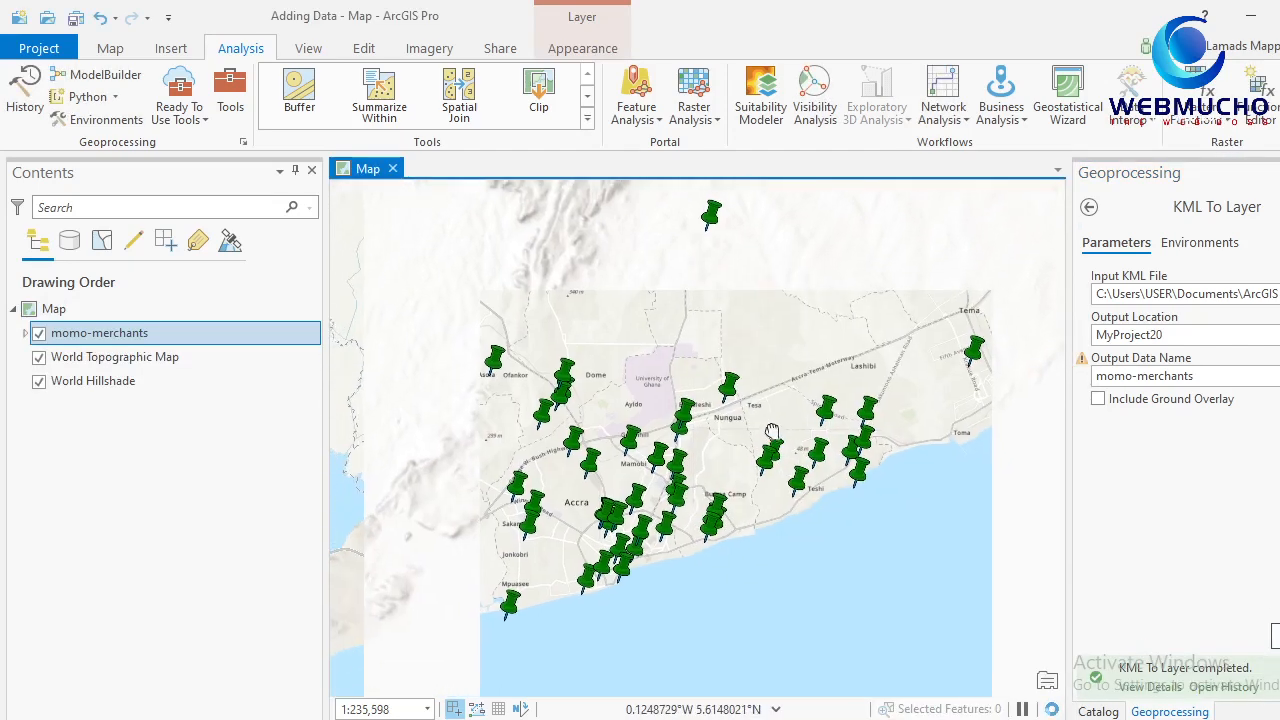
# - Expand the converted momo-merchants group layer and its Points sublayer down to the symbology
pyautogui.scroll(2, 700, 490)
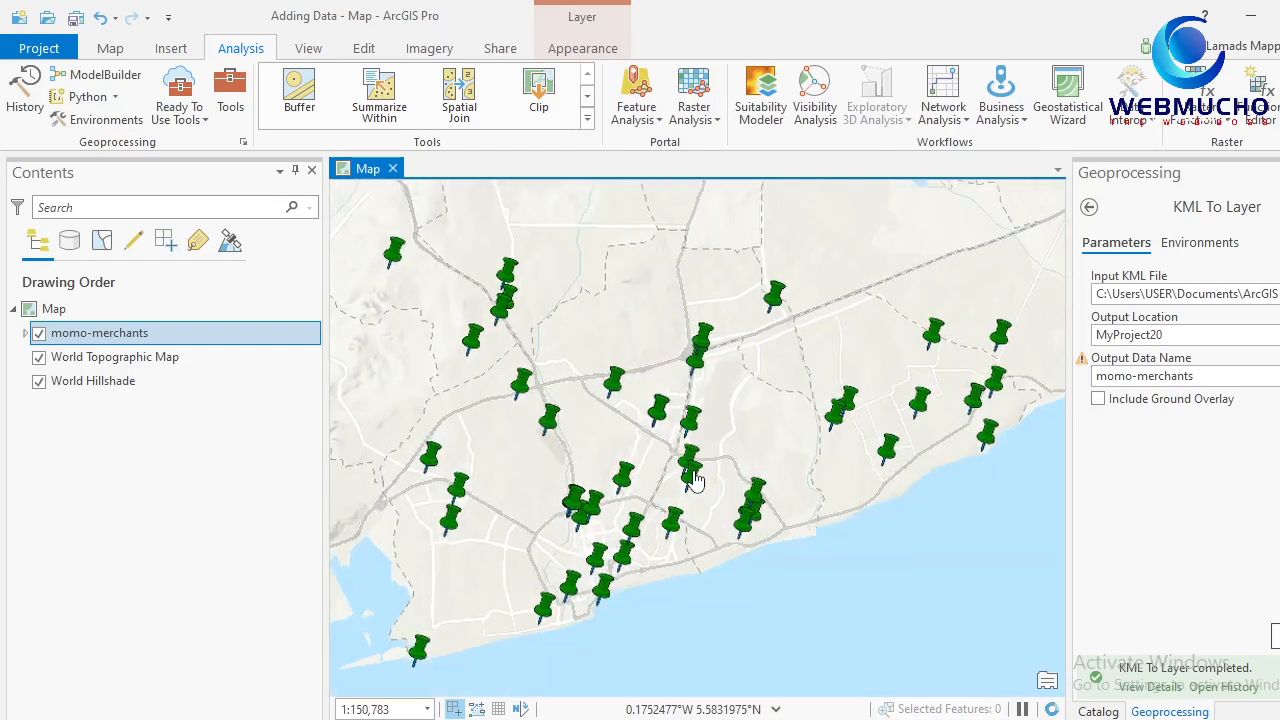
pyautogui.scroll(2, 693, 480)
pyautogui.click(25, 333)
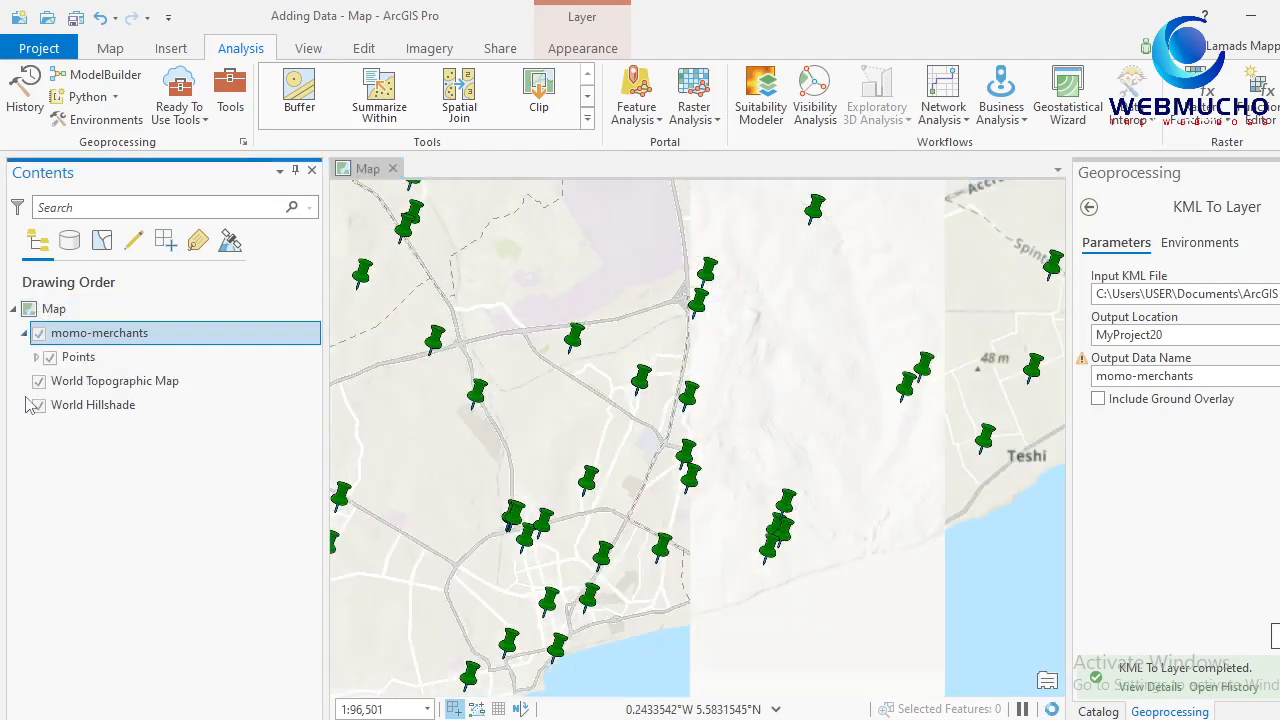
pyautogui.click(36, 358)
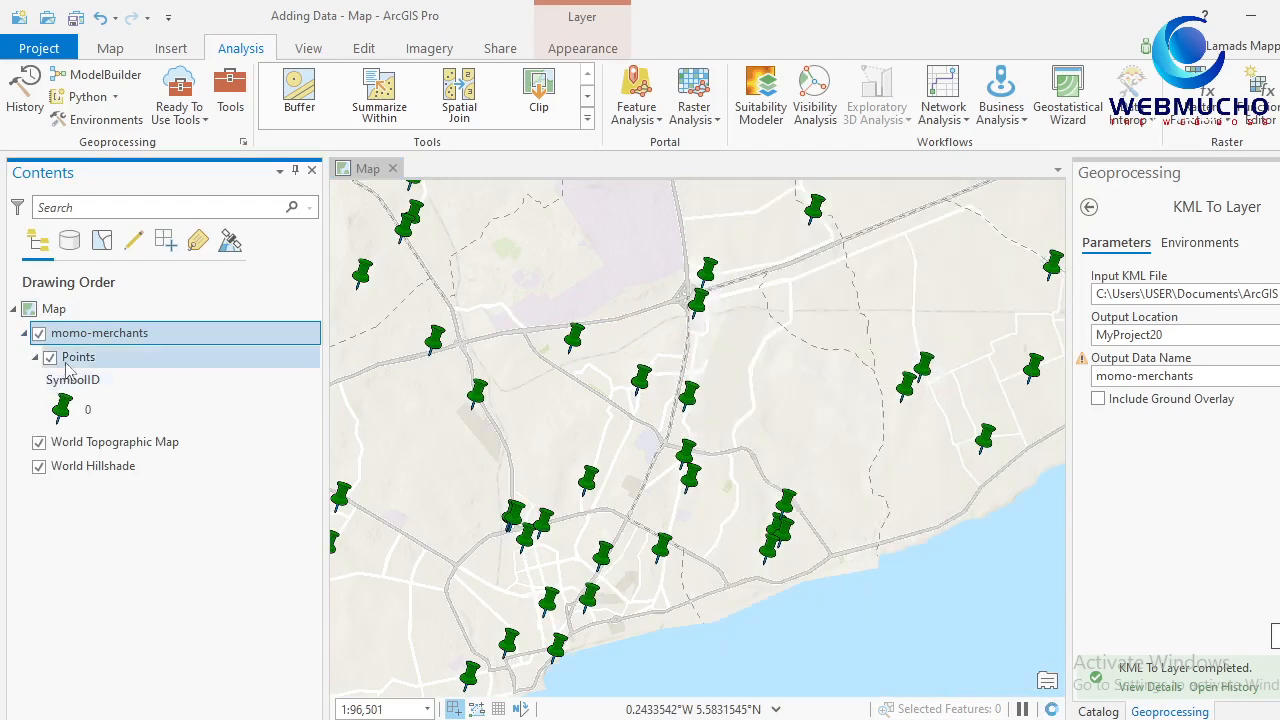
# - Try to export the Points sublayer's features to MyProject20.gdb with the output name Momo Merchants
pyautogui.rightClick(86, 364)
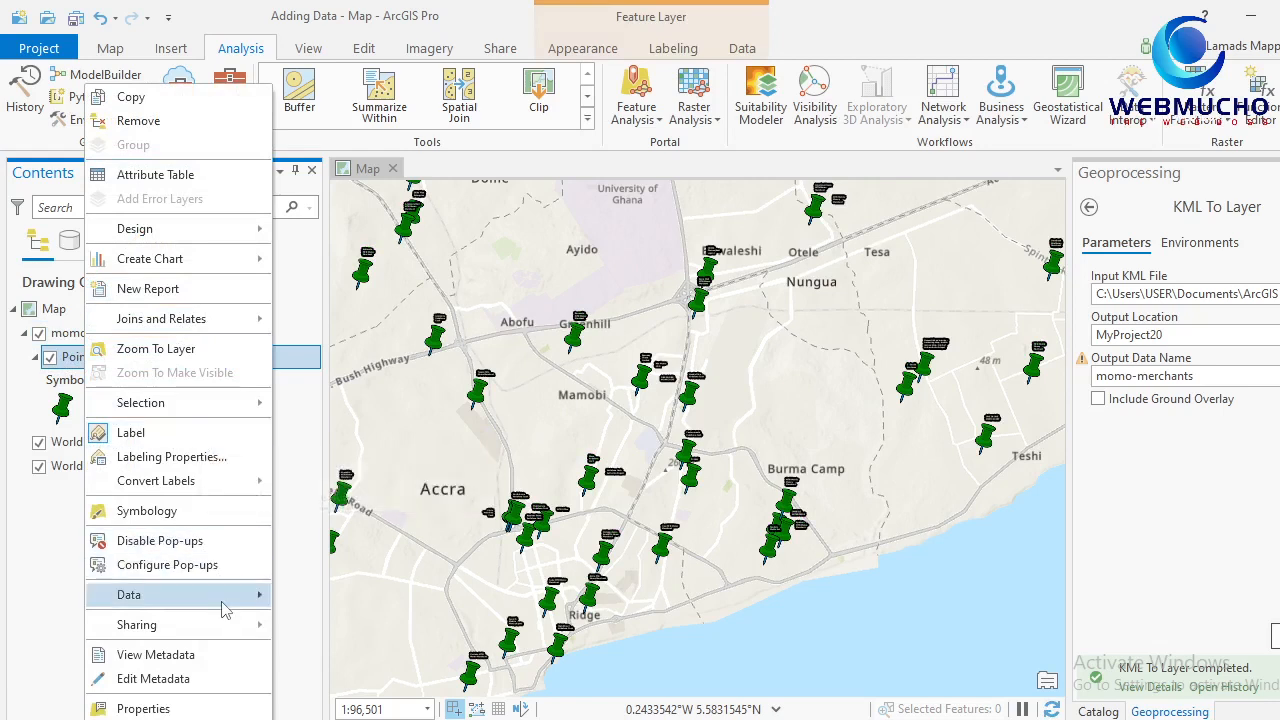
pyautogui.moveTo(226, 610)
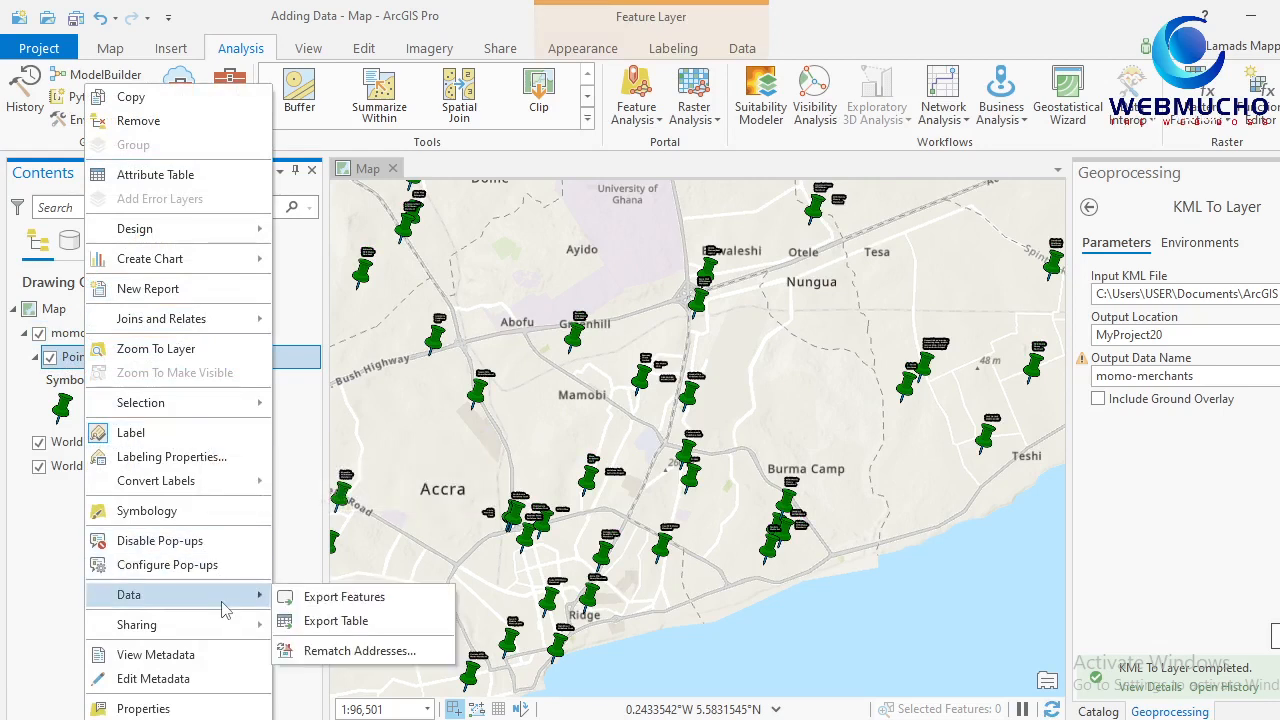
pyautogui.click(345, 597)
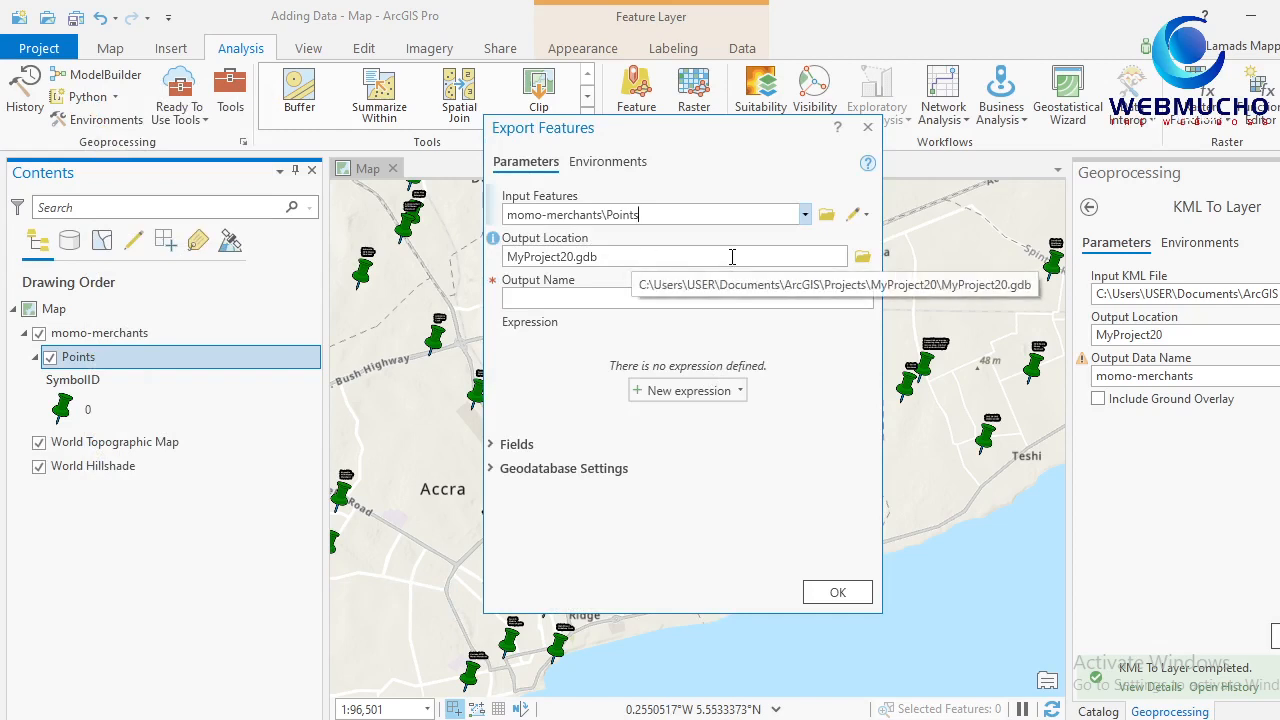
pyautogui.click(567, 297)
pyautogui.write('Momo Merchants')
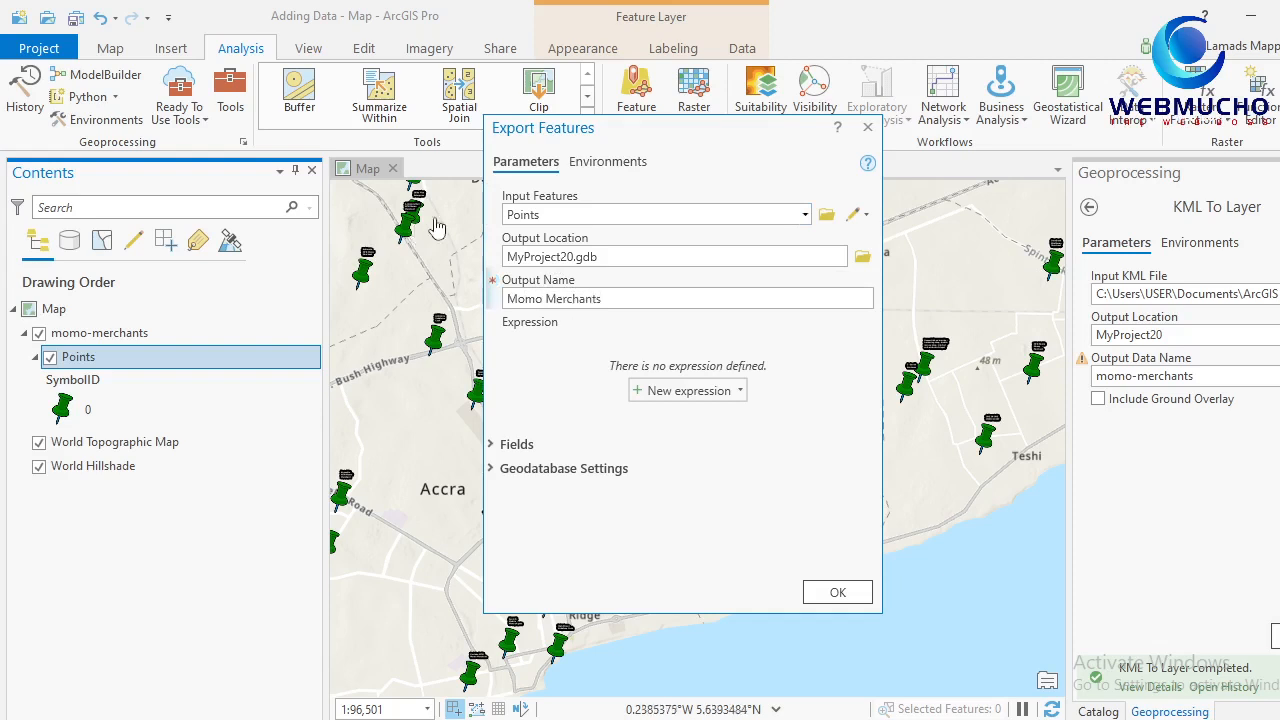
pyautogui.click(829, 592)
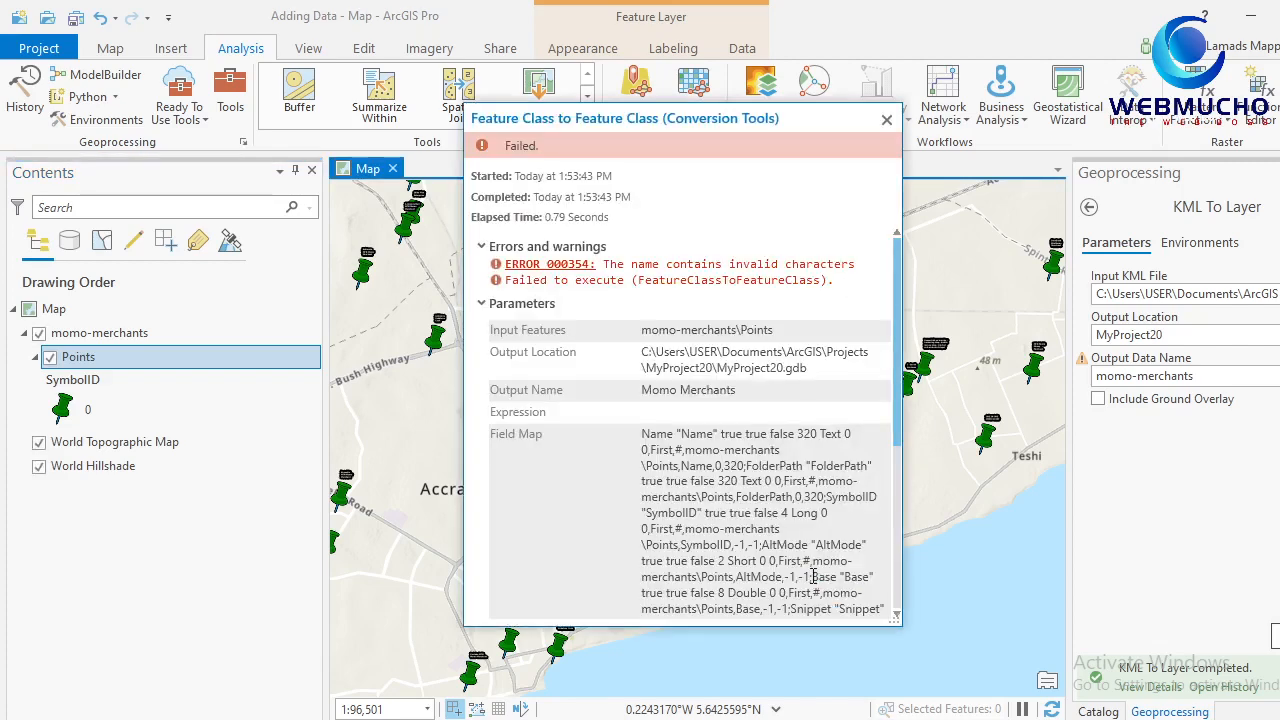
pyautogui.click(886, 119)
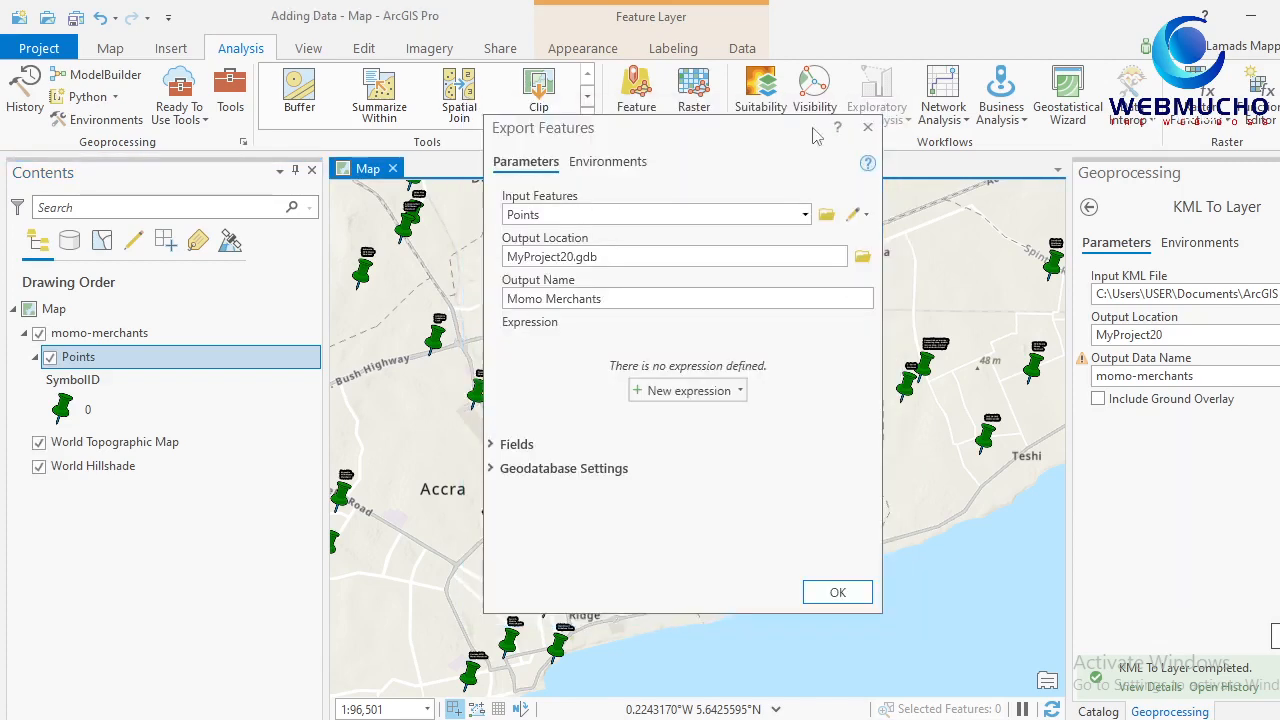
# - Remove the space from the output name to make it MomoMerchants, and export the features
pyautogui.click(544, 298)
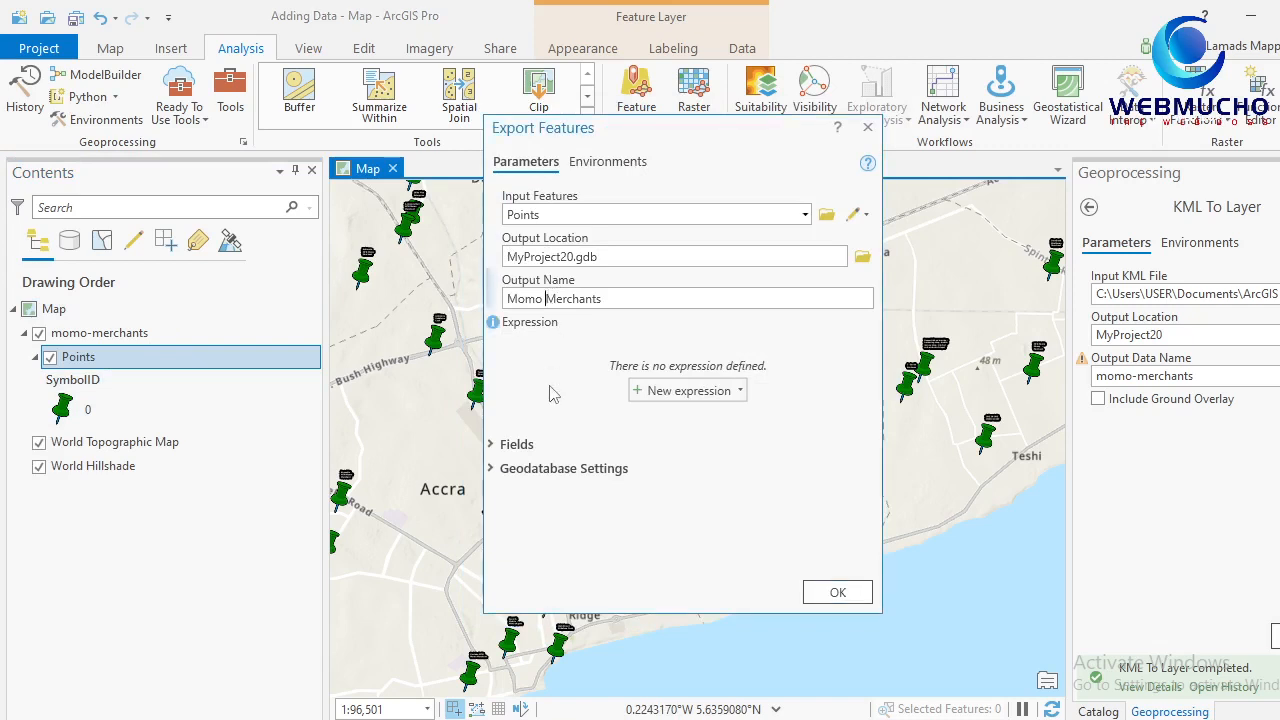
pyautogui.press('BackSpace')
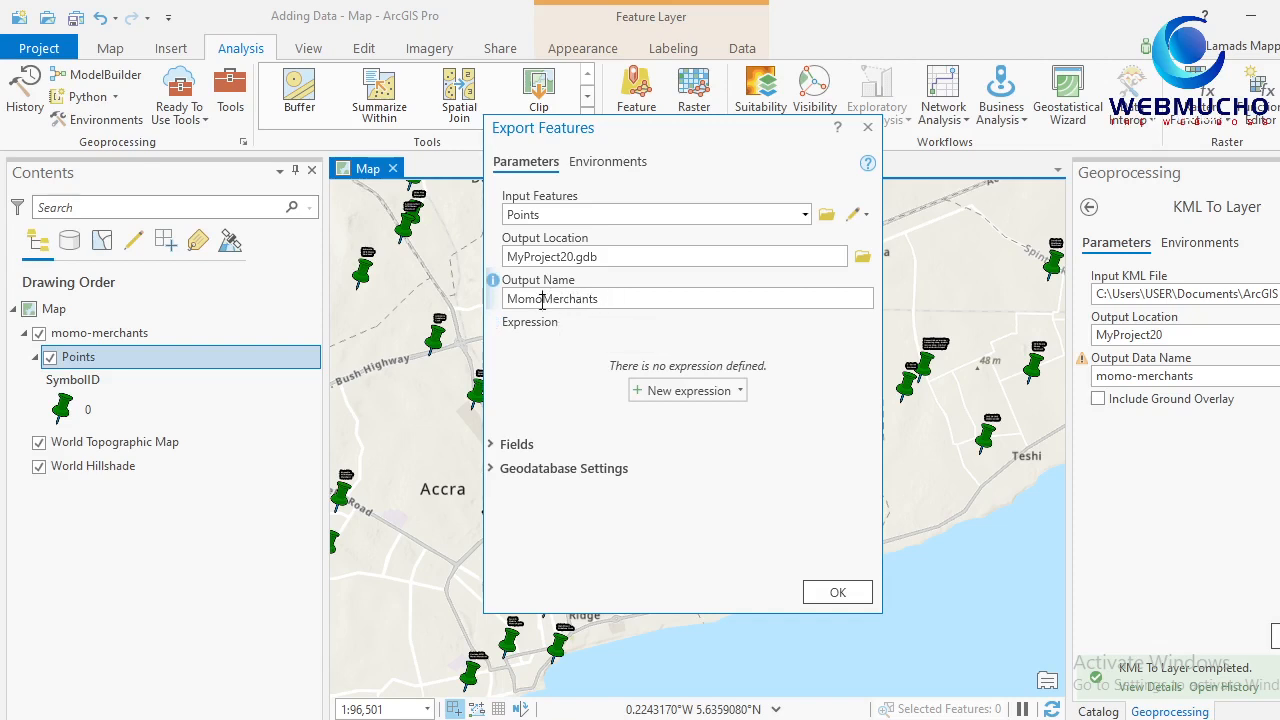
pyautogui.click(838, 593)
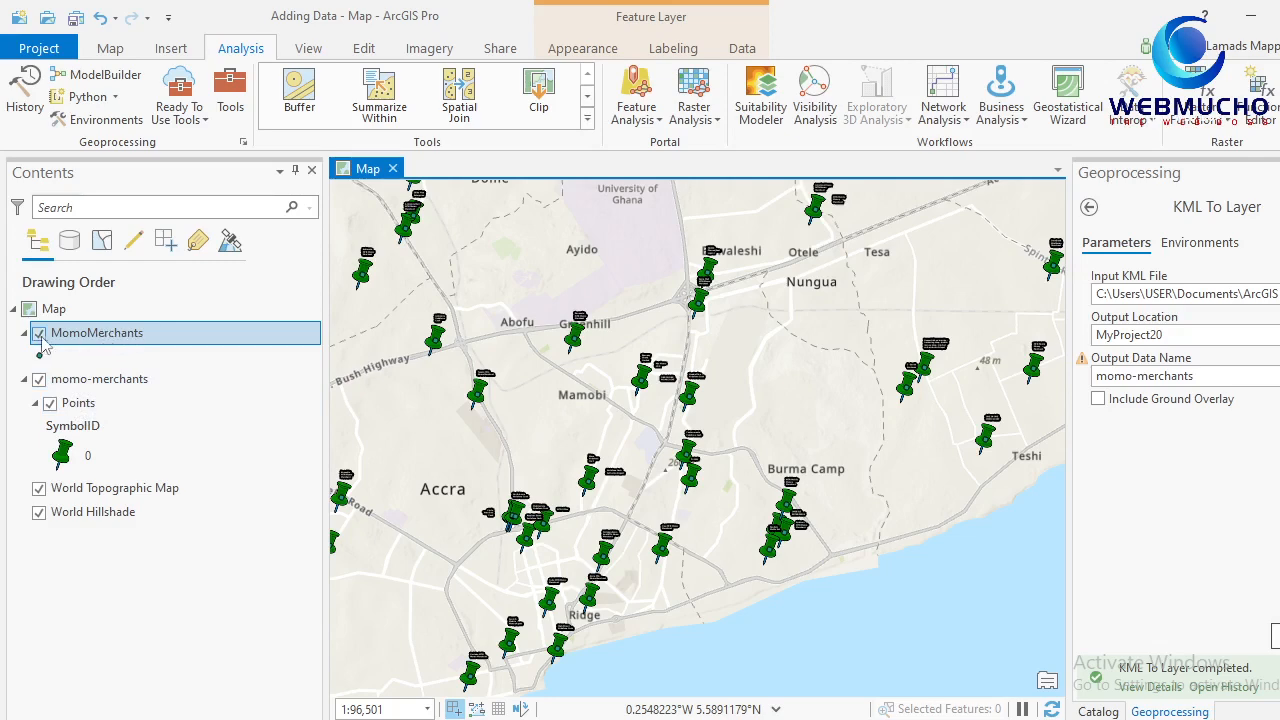
# - Open the MomoMerchants attribute table, narrow the Snippet column and widen the PopupInfo column to read its entries
pyautogui.rightClick(88, 342)
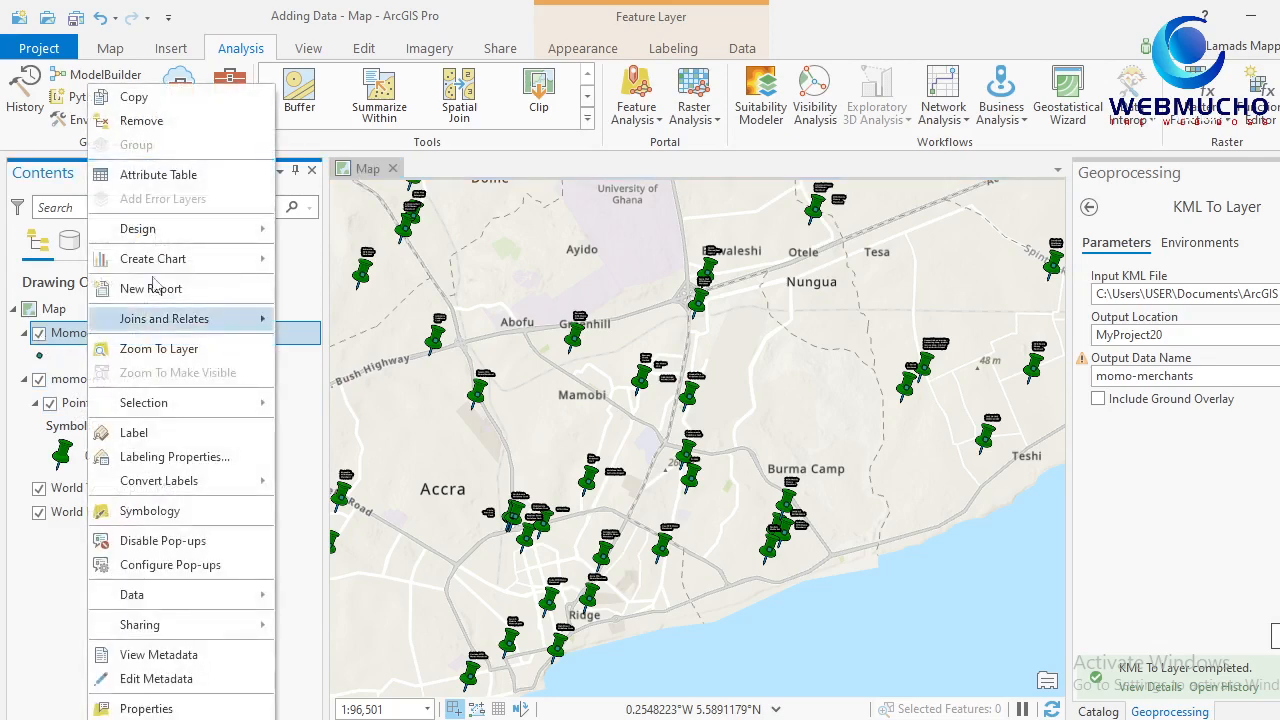
pyautogui.click(167, 180)
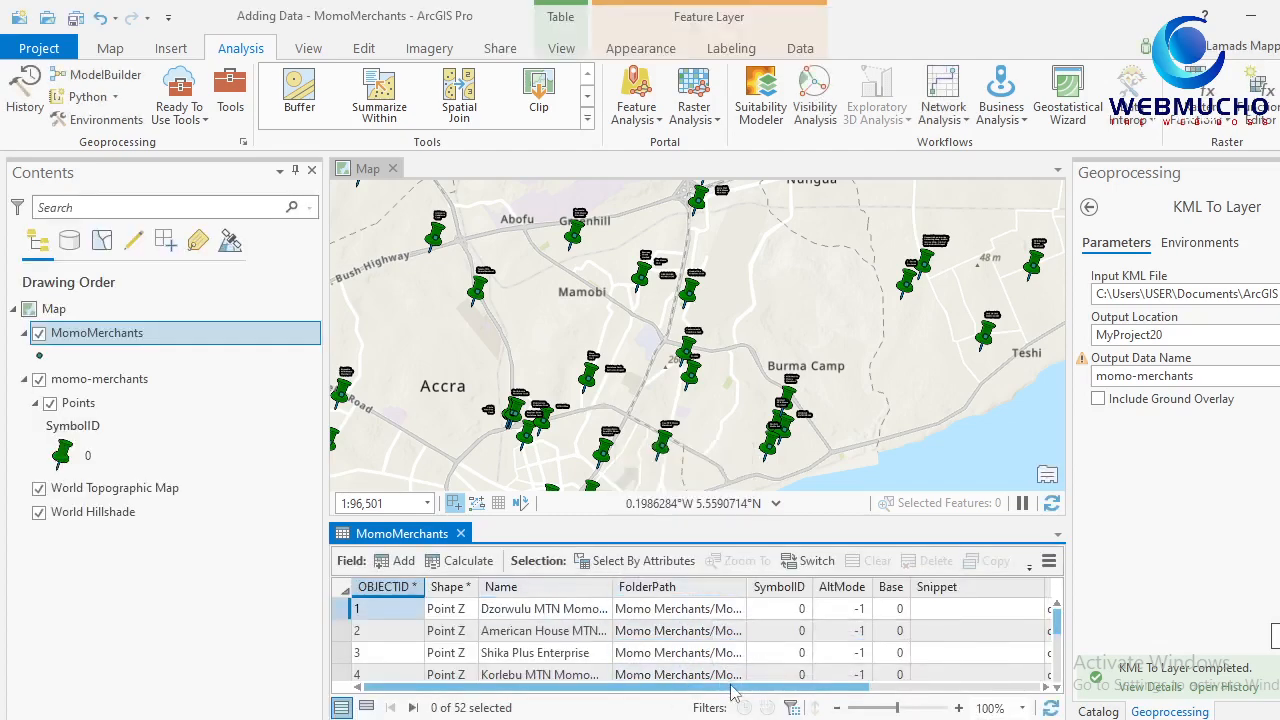
pyautogui.moveTo(747, 687); pyautogui.dragTo(909, 691)
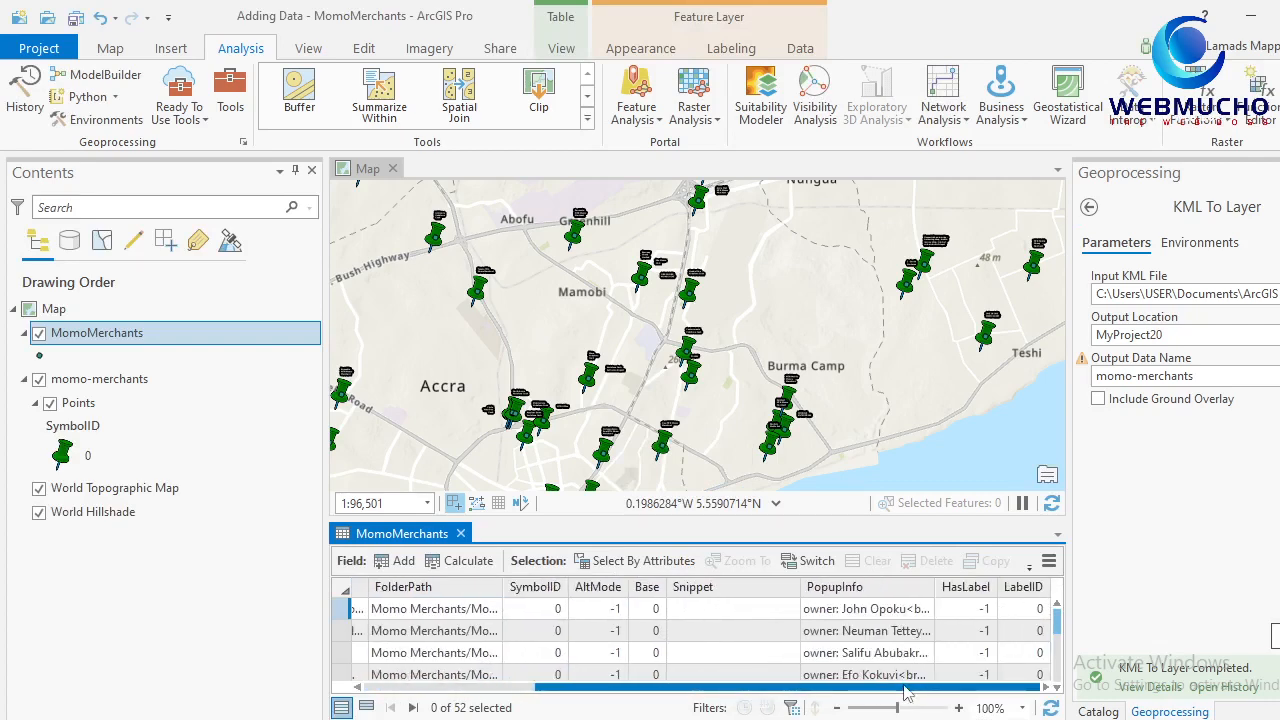
pyautogui.moveTo(934, 587); pyautogui.dragTo(1031, 584)
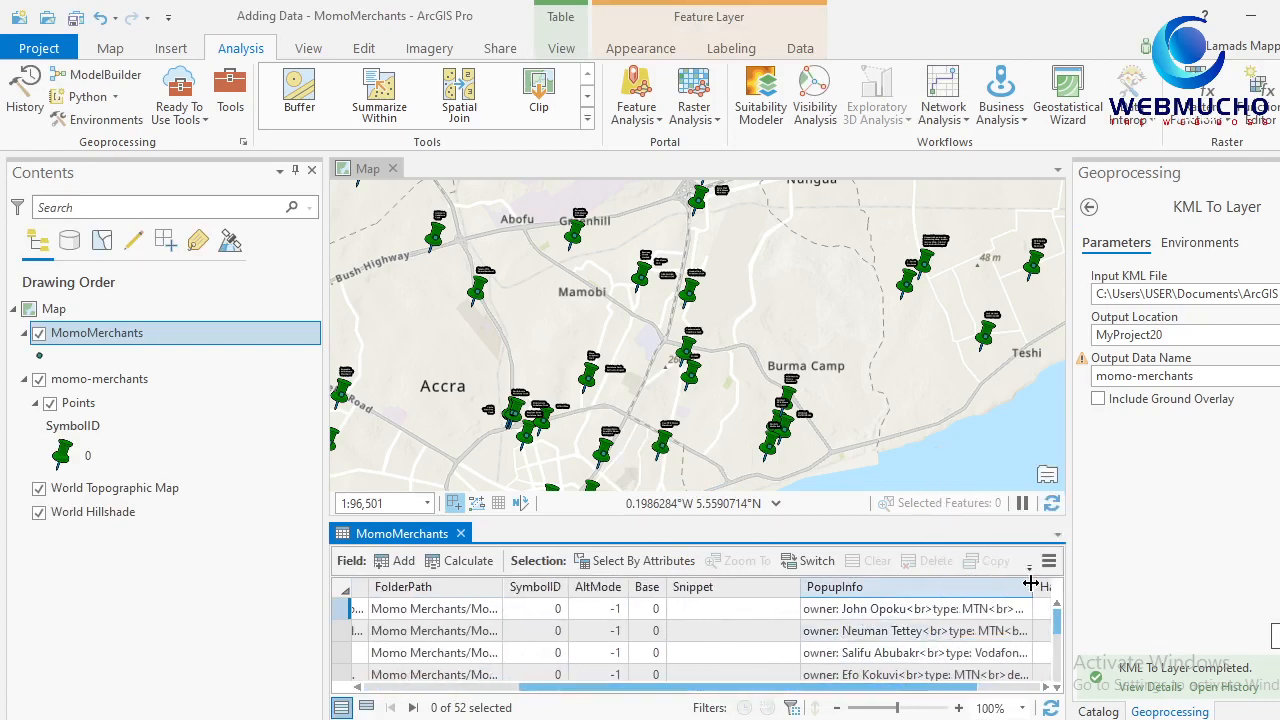
pyautogui.moveTo(800, 587); pyautogui.dragTo(700, 585)
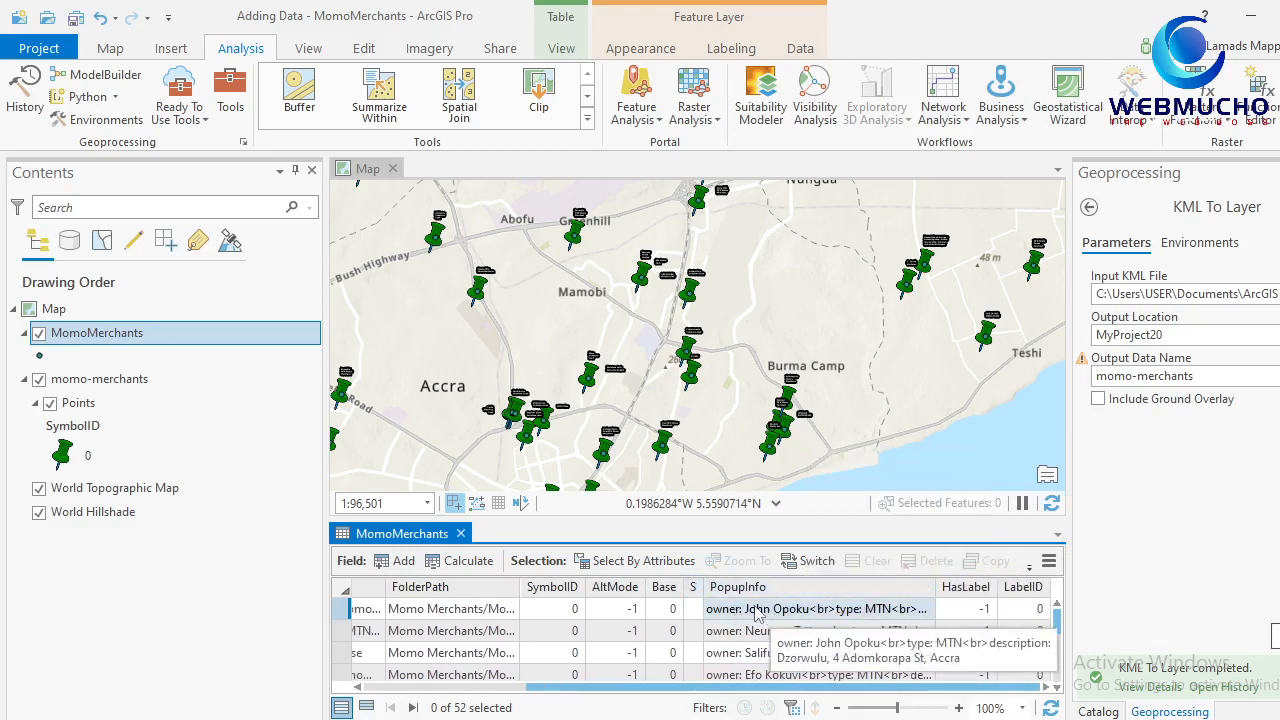
pyautogui.moveTo(936, 587); pyautogui.dragTo(993, 587)
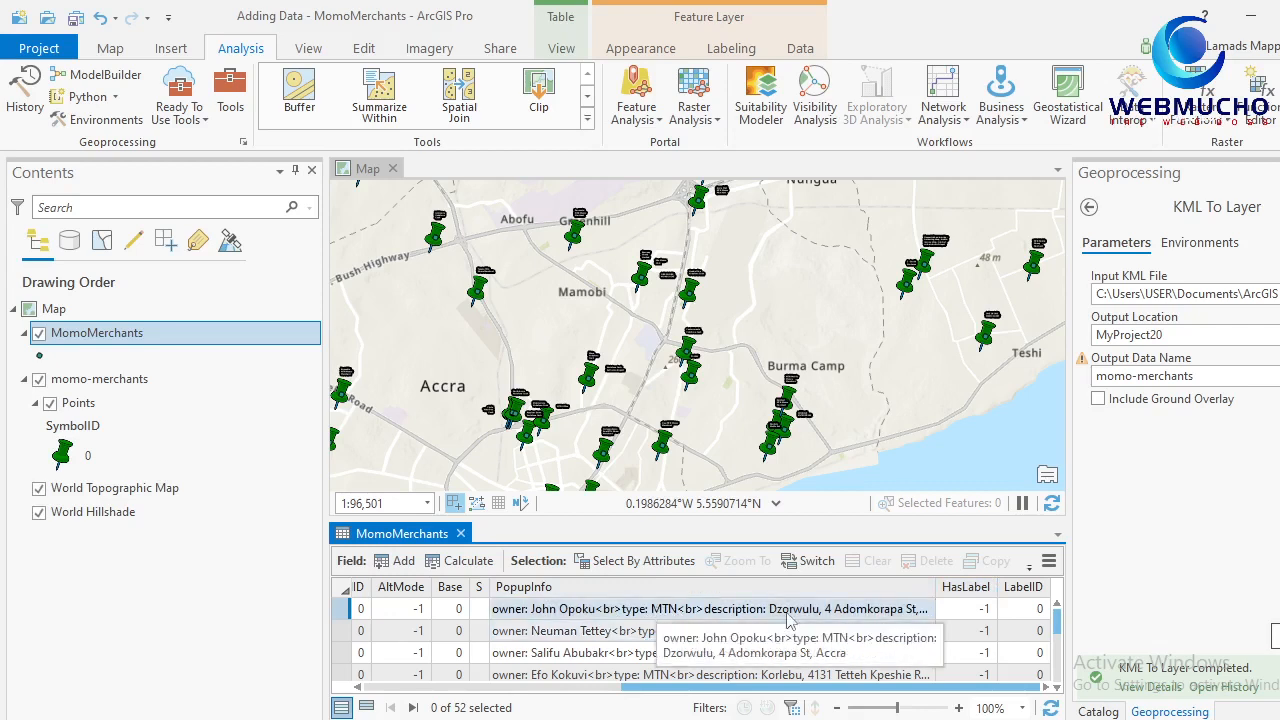